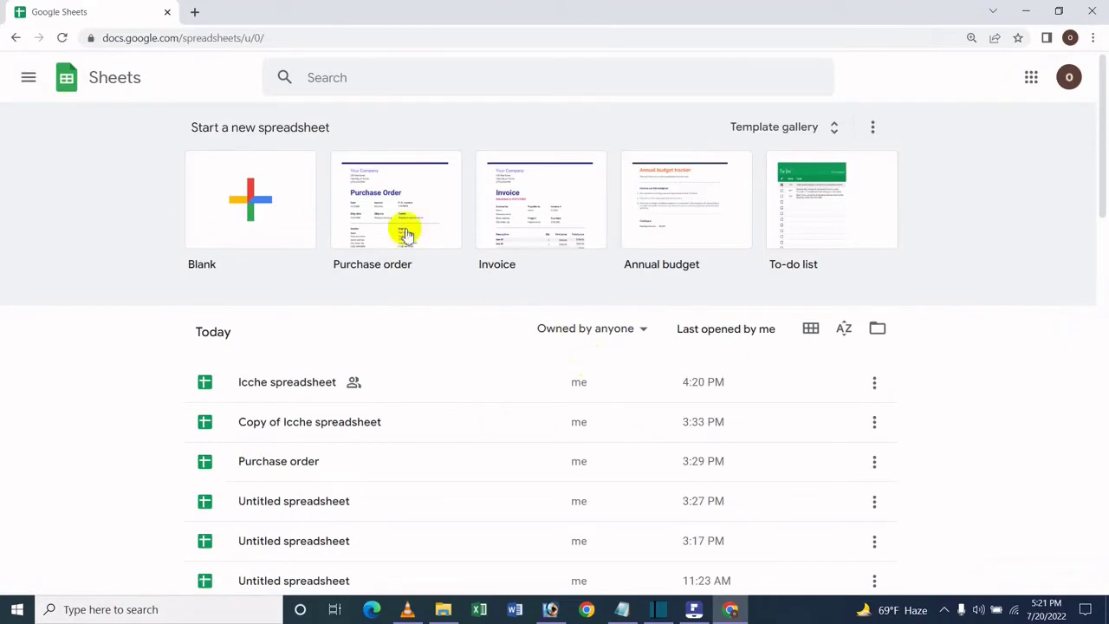
- Create a new blank spreadsheet
click(223, 186)
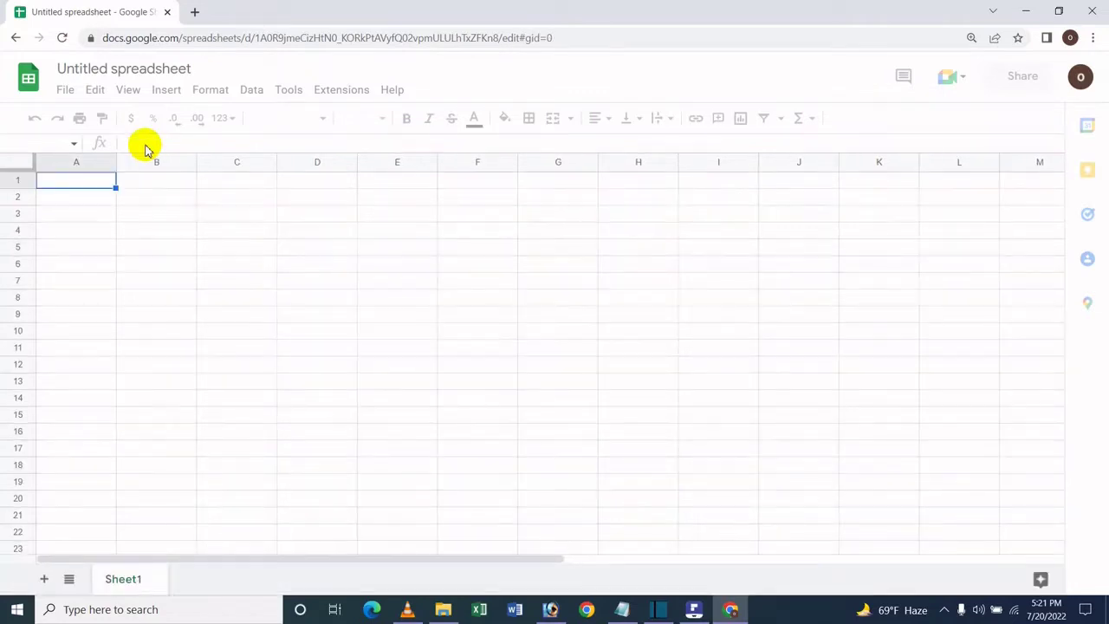
click(97, 95)
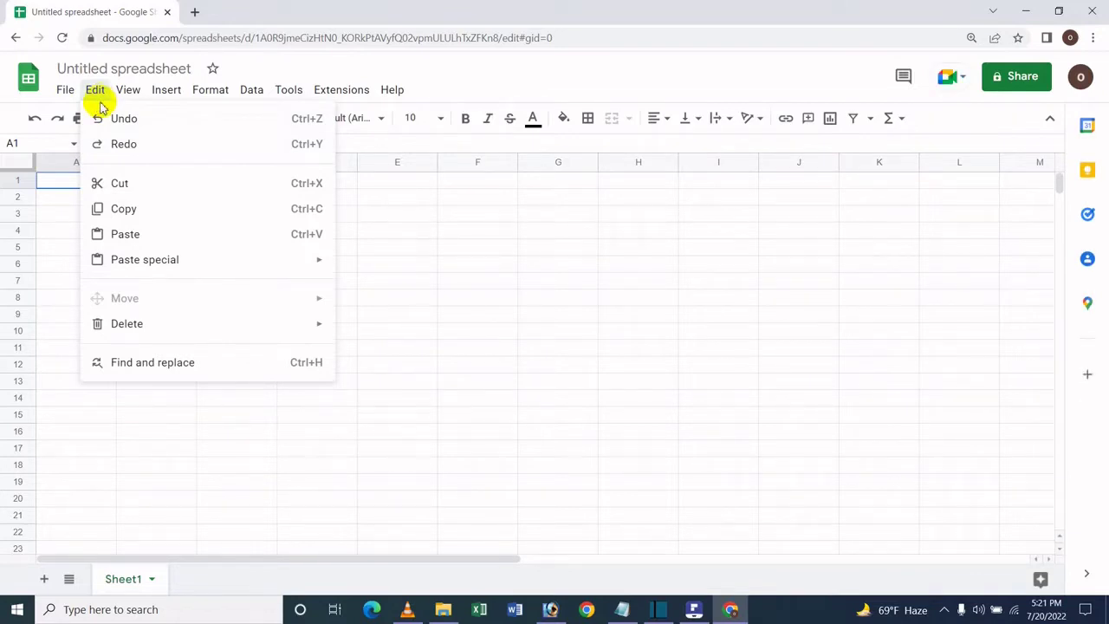
mouse_move(121, 90)
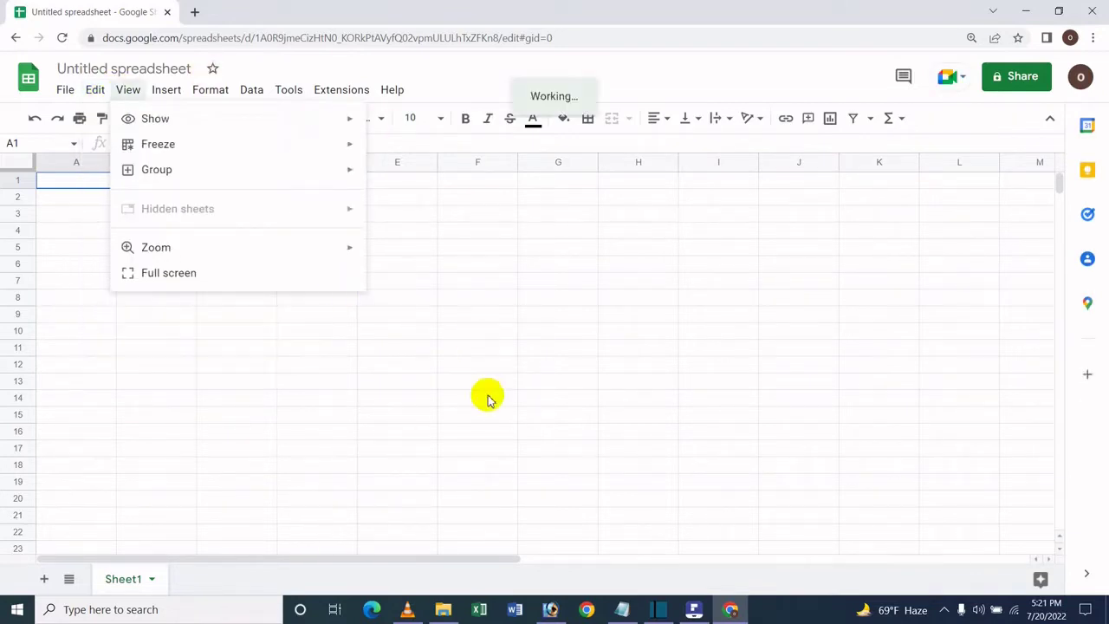
- Enter gkjghrfkugy in cell F9 and clear the cell again
click(452, 325)
text(gkjghrfkugy)
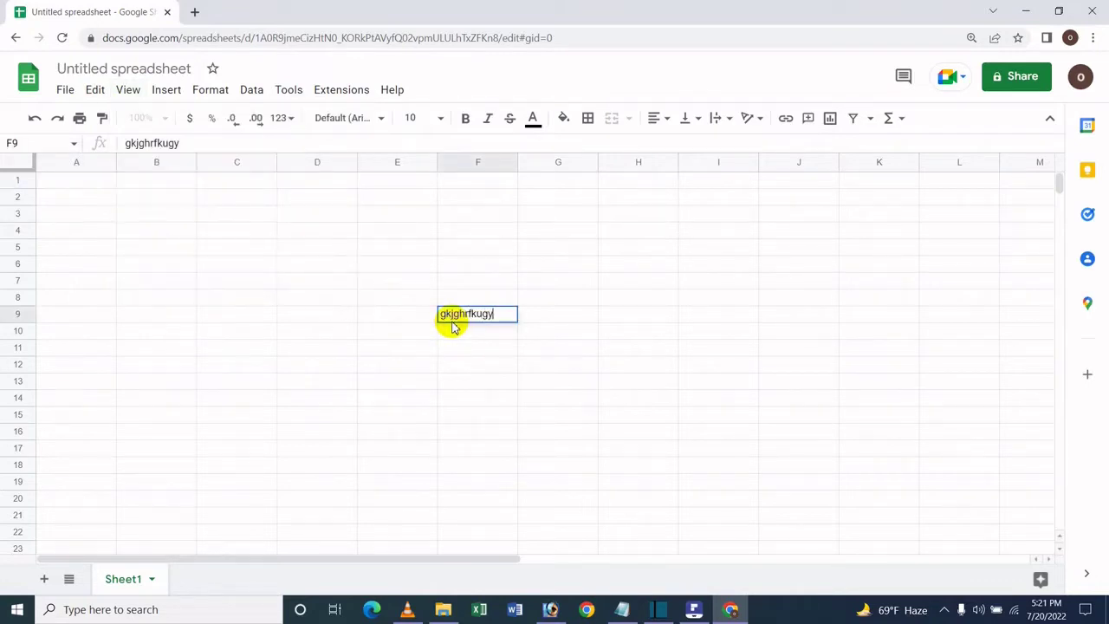
click(703, 285)
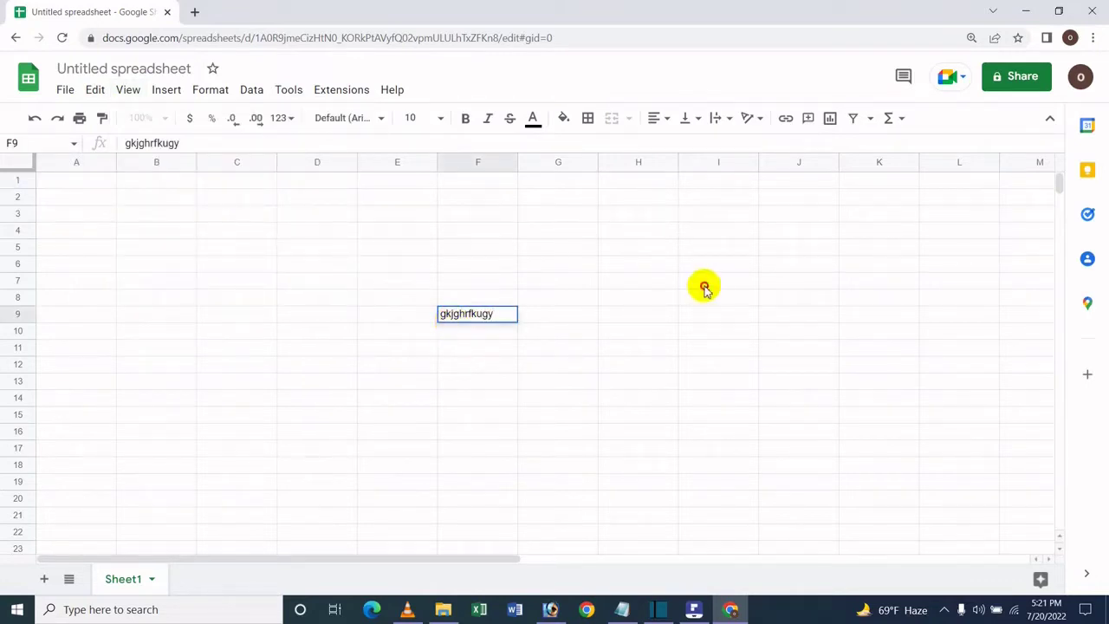
click(495, 321)
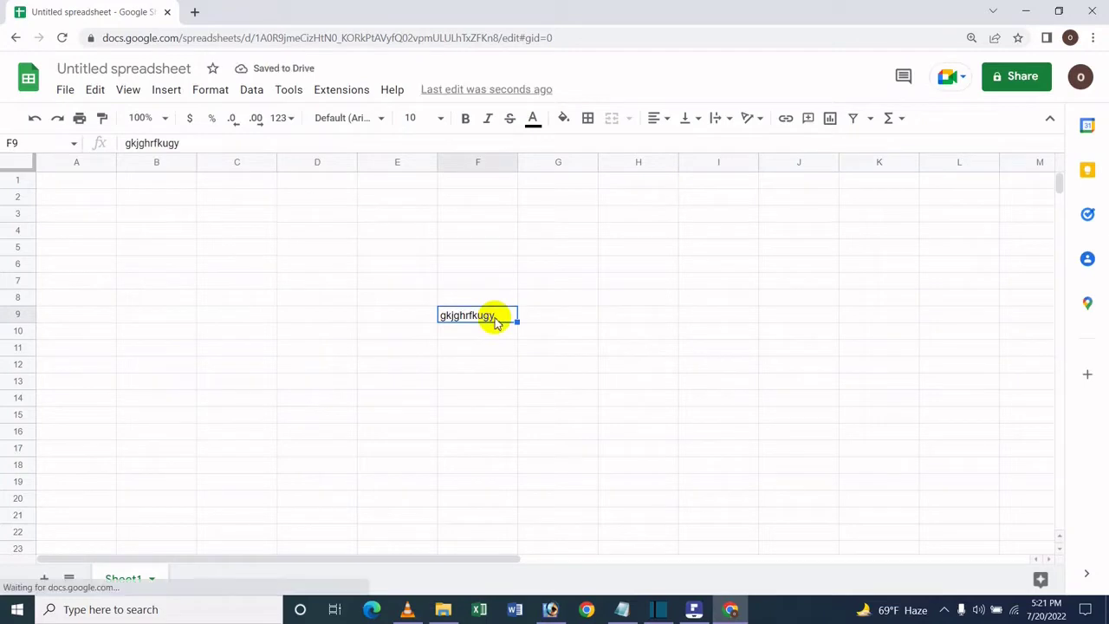
key(Delete)
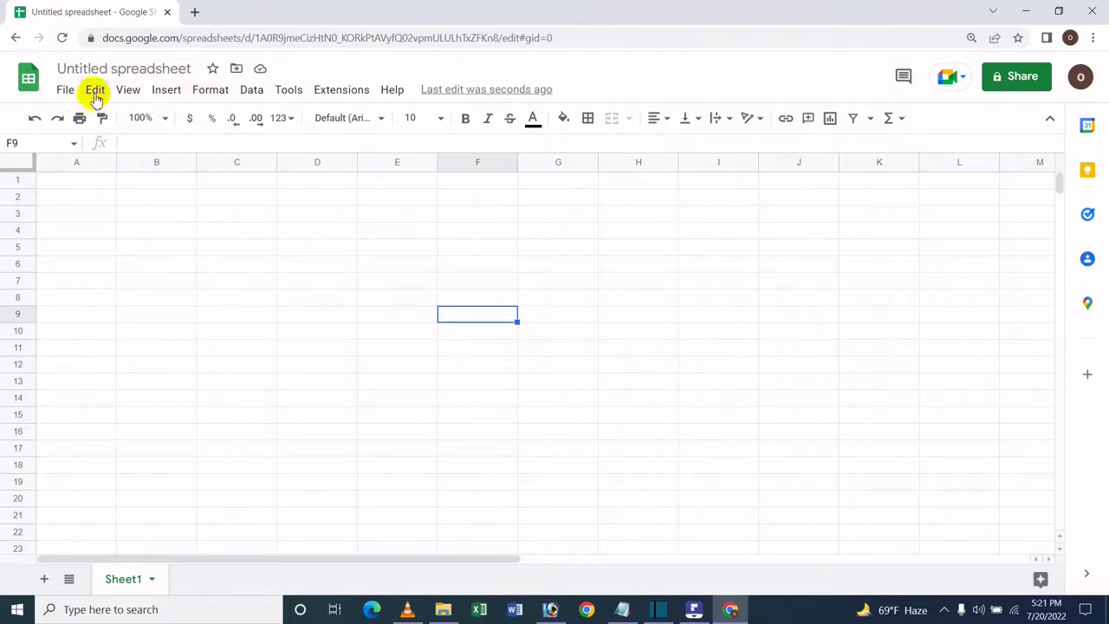
- Undo the clearing of cell F9 and redo it
click(95, 90)
click(116, 120)
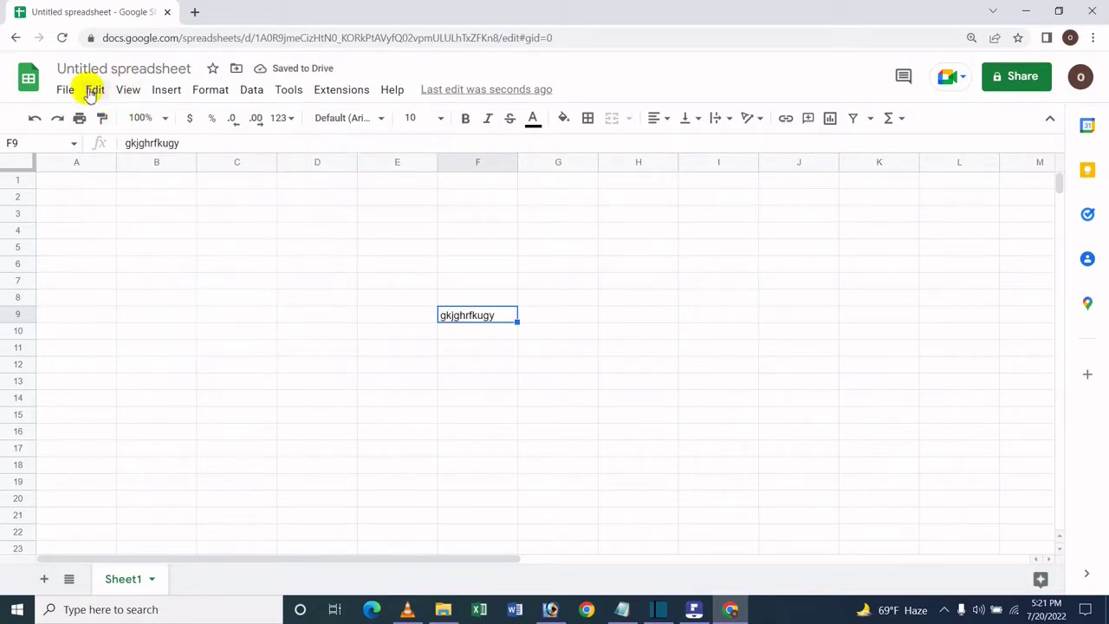
click(95, 90)
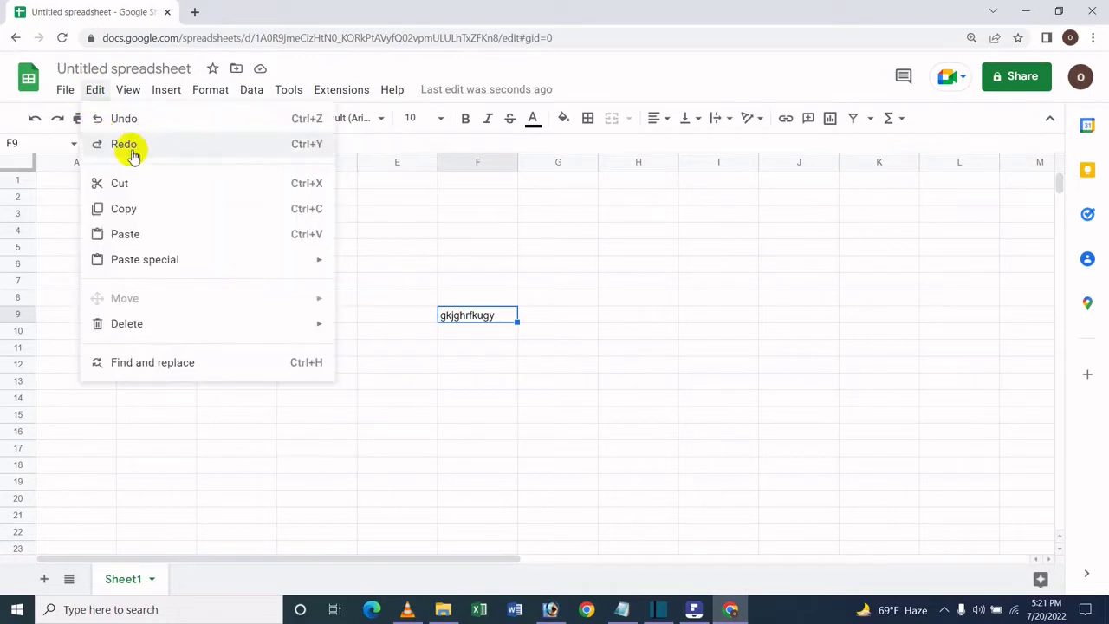
click(132, 149)
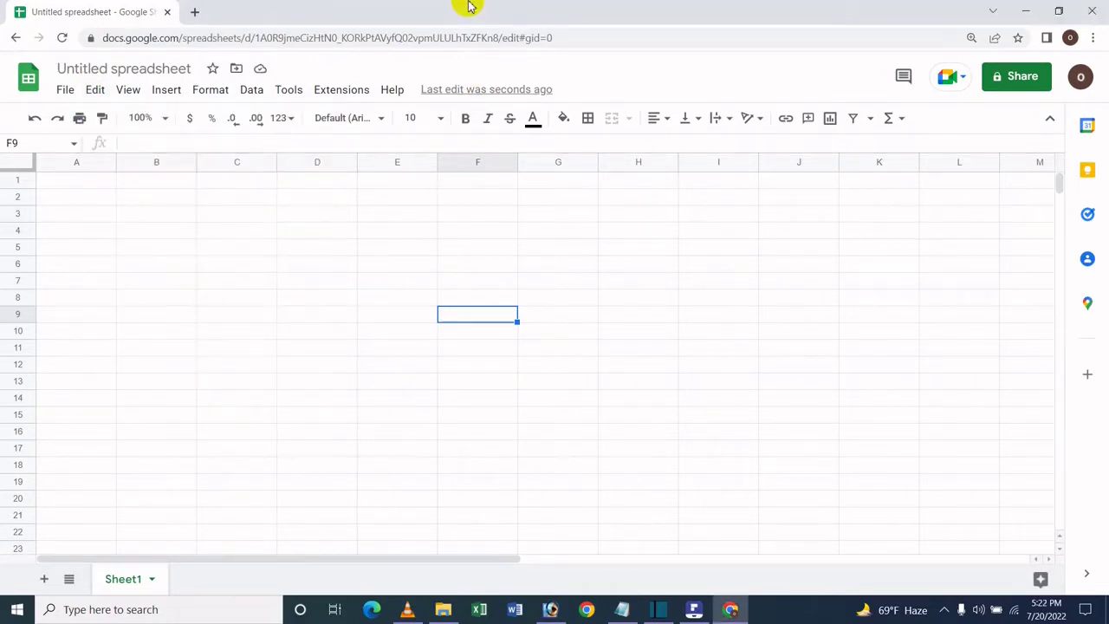
- Restore gkjghrfkugy in cell F9 and remove it again, doing this twice
click(91, 91)
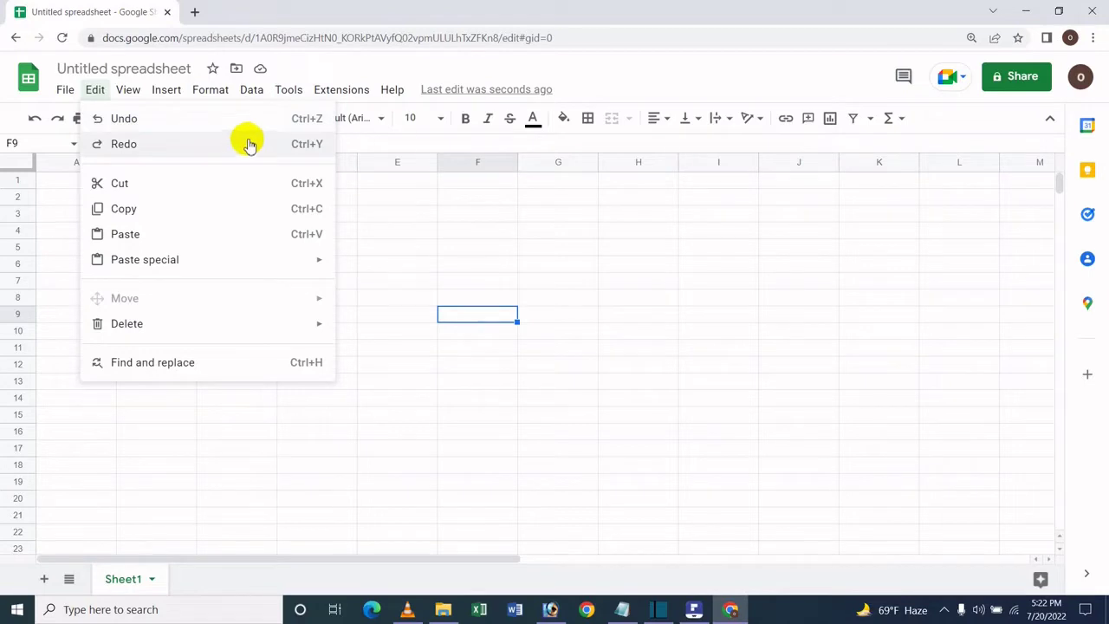
click(616, 97)
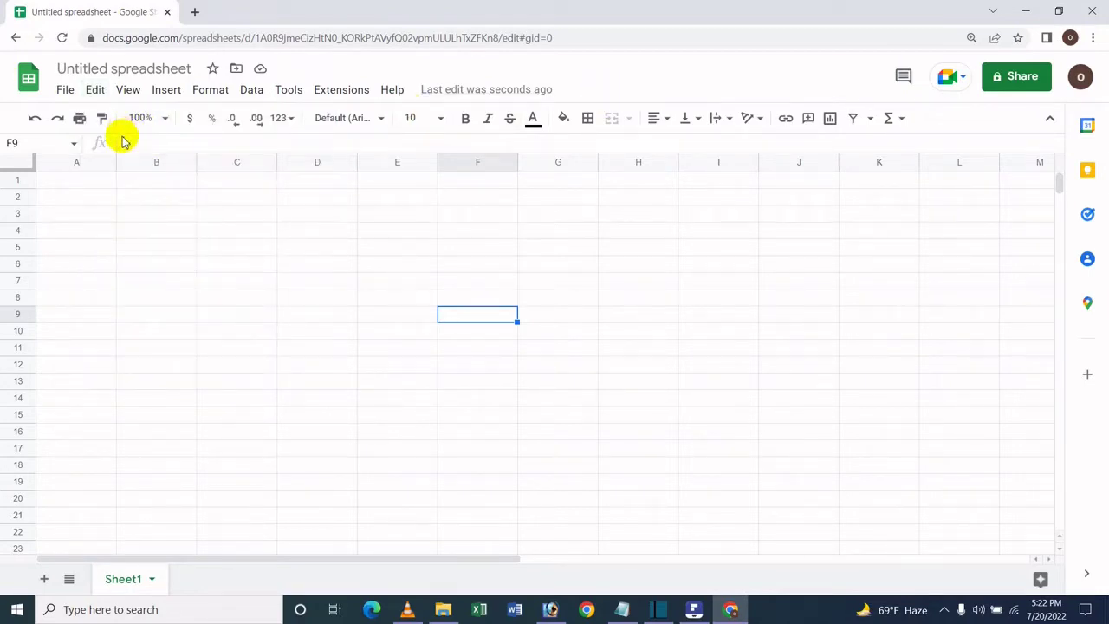
text(gkjghrfkugy)
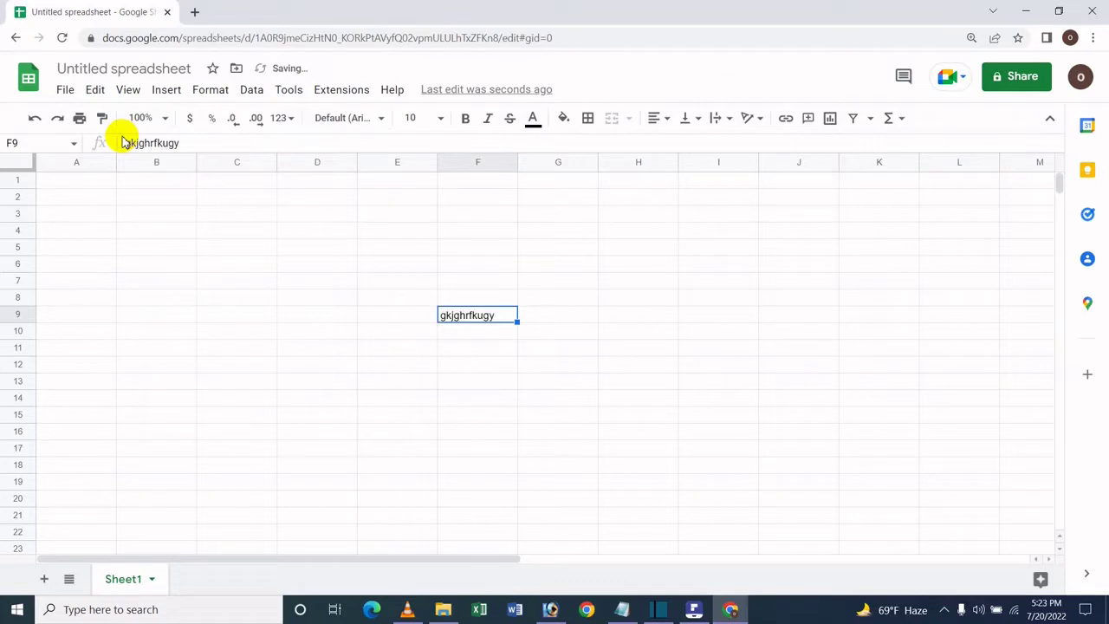
key(Delete)
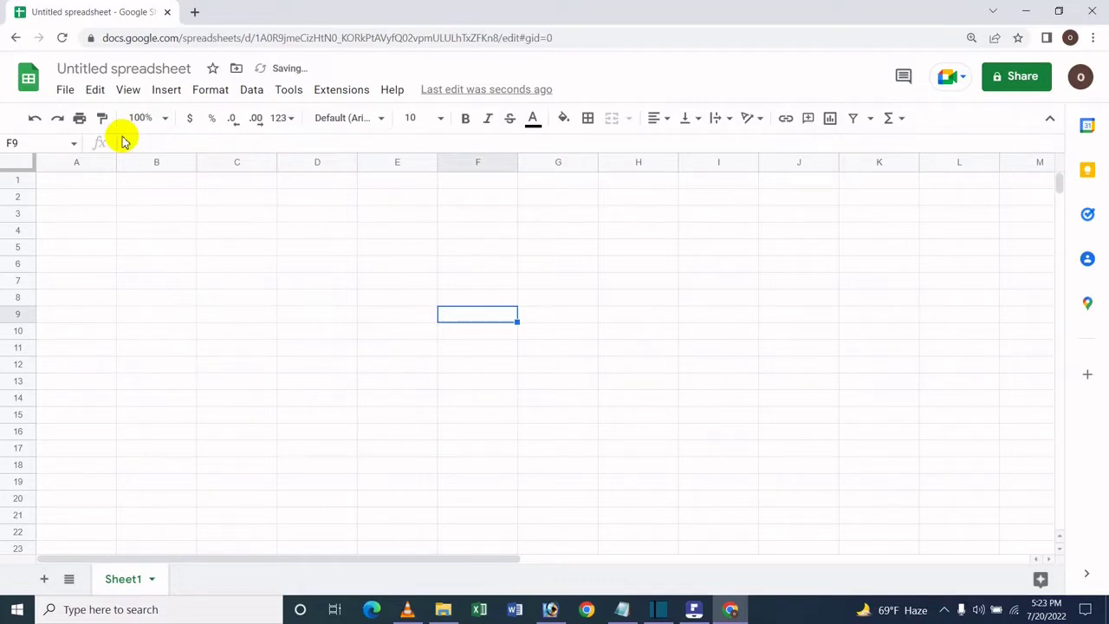
key(ctrl+z)
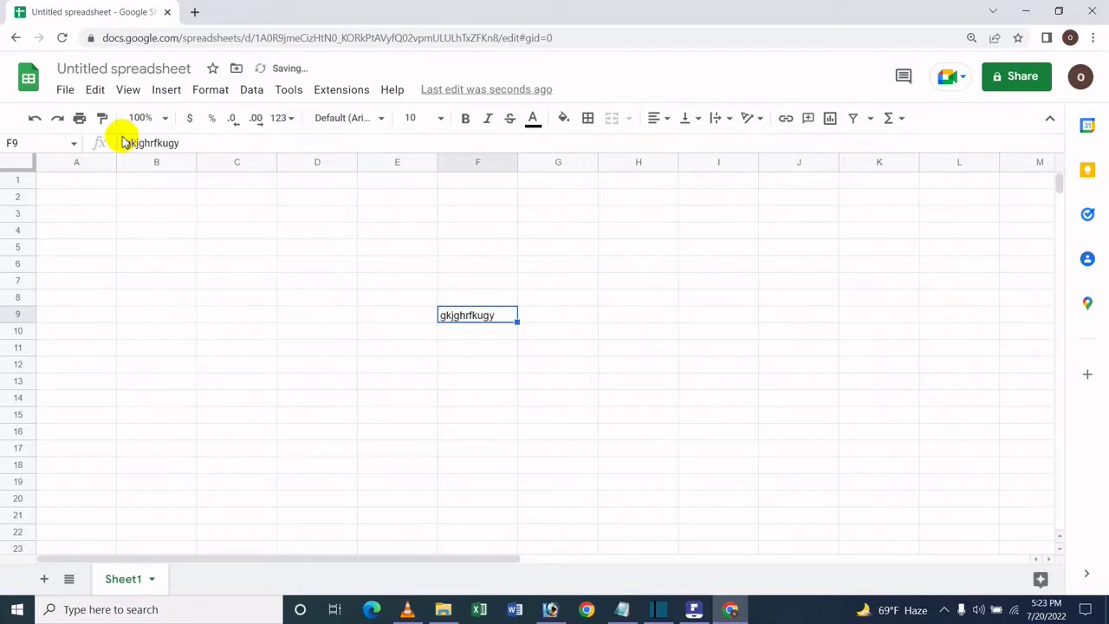
key(Delete)
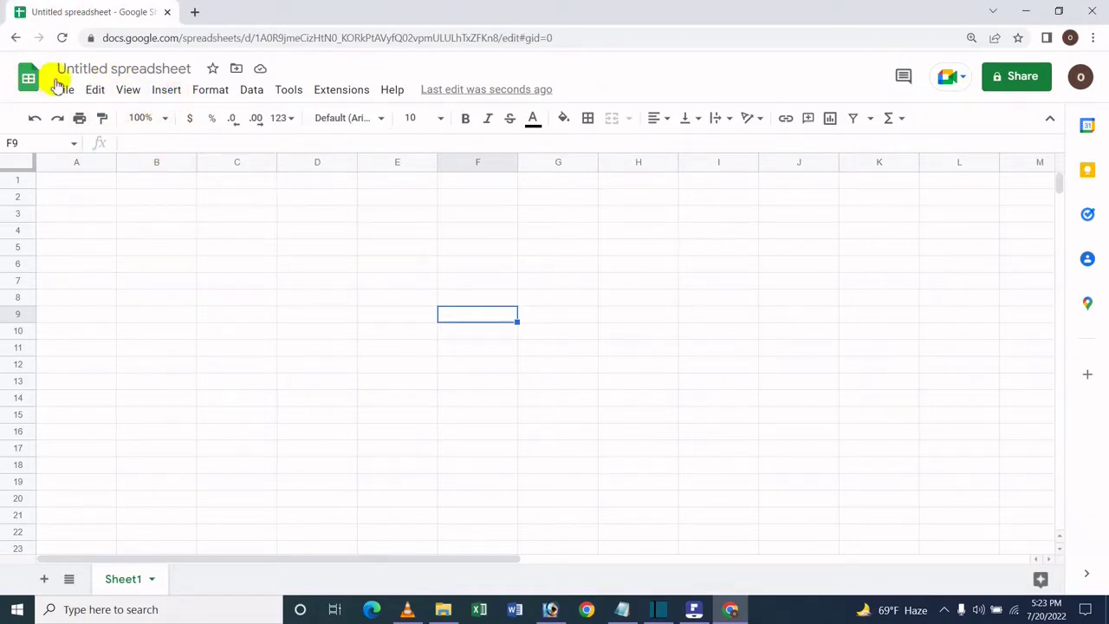
click(89, 92)
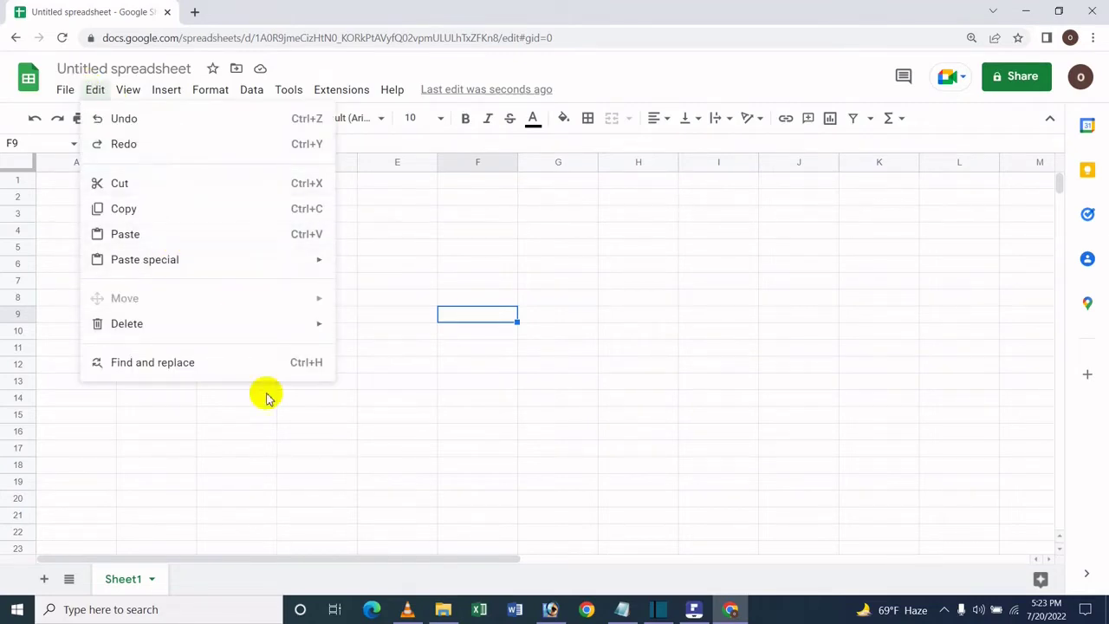
click(693, 281)
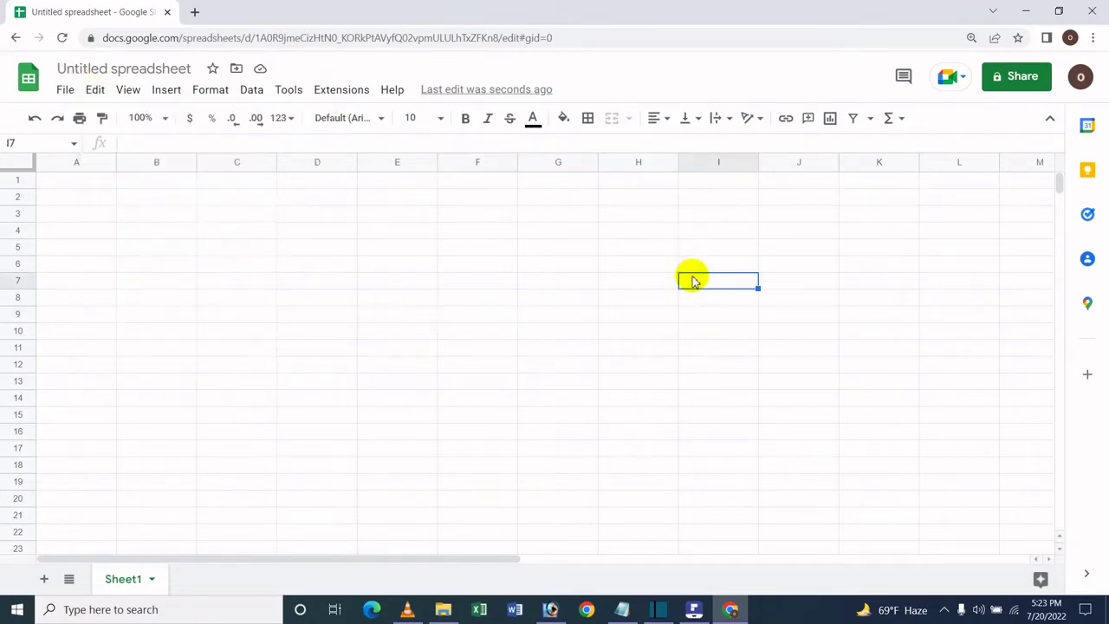
text(ghgfhghgfhgfh)
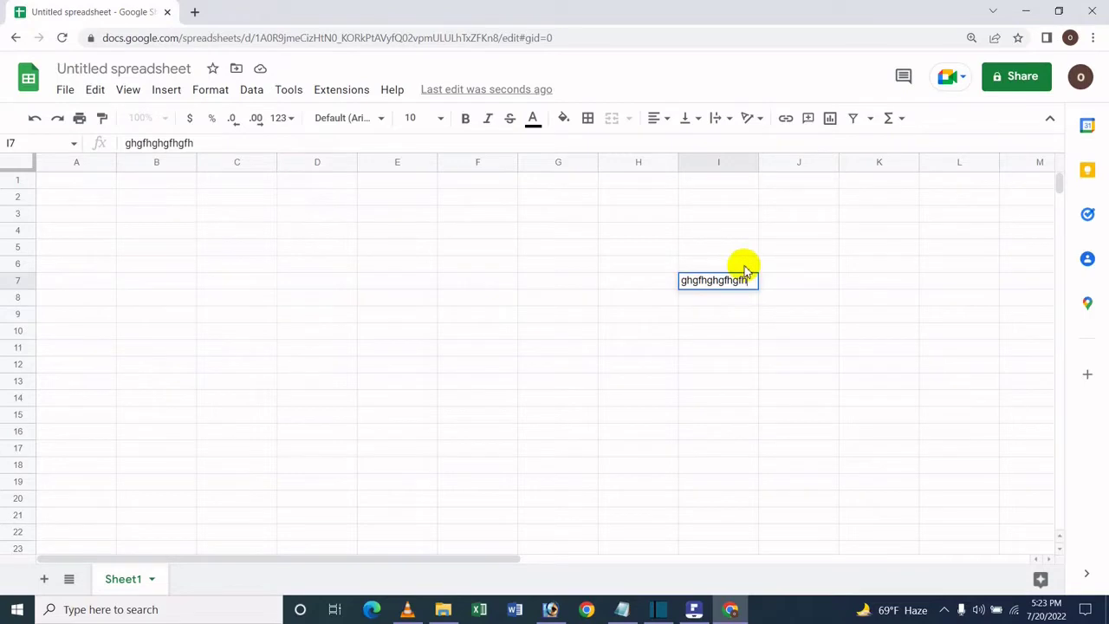
key(ctrl+a)
key(BackSpace)
- Fill cells D5 to D9 with the entries hhjghjhgj, ghjgjhgj, jgjhgj, ghjghjghj and gjghjghj
click(321, 250)
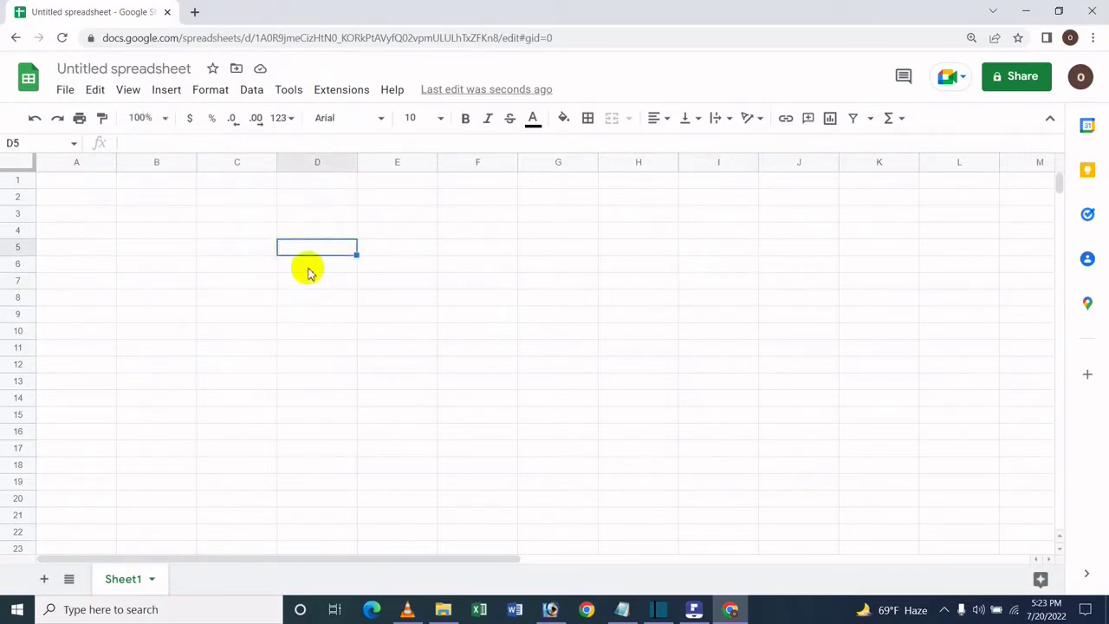
text(hhjghjhgj)
key(Return)
text(ghjgjhgj)
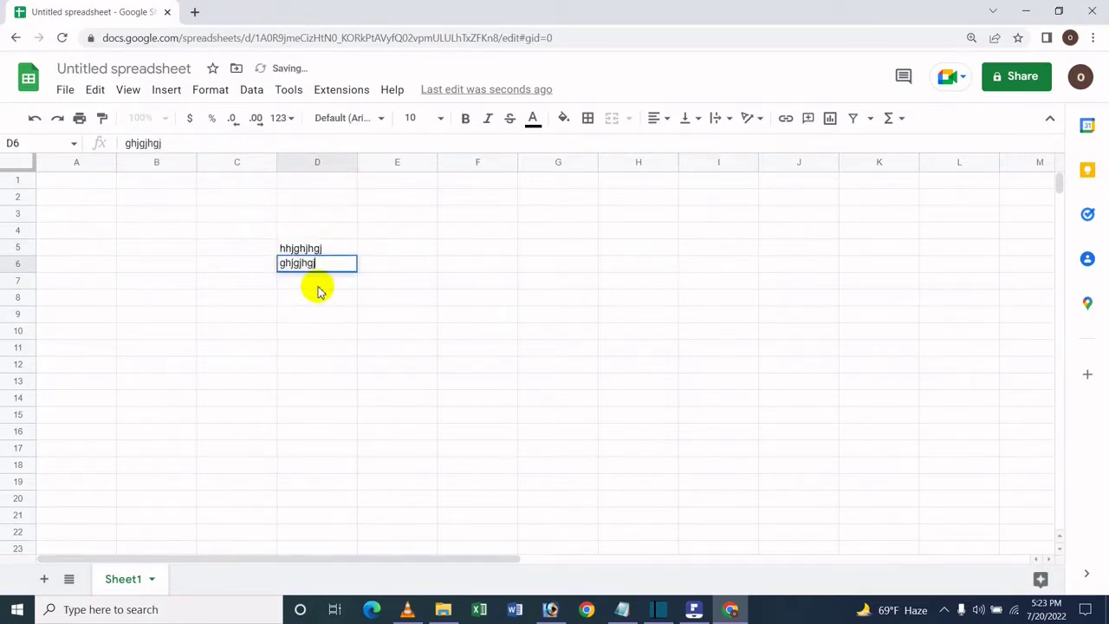
key(Return)
text(jgjhgj)
key(Return)
text(ghjghjgh)
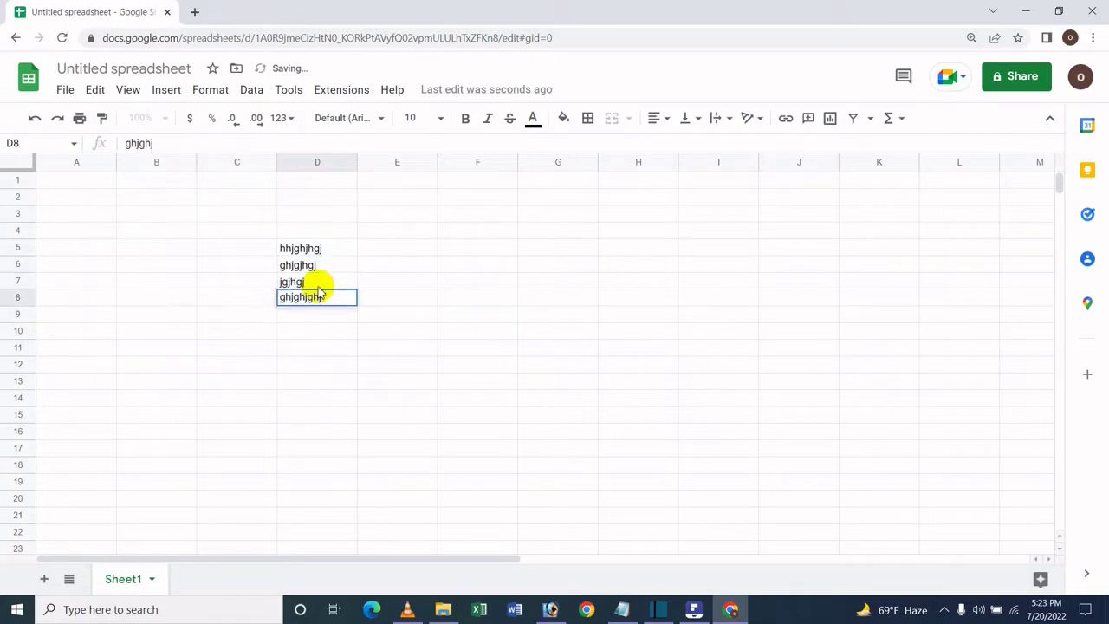
key(Return)
text(gjghjghj)
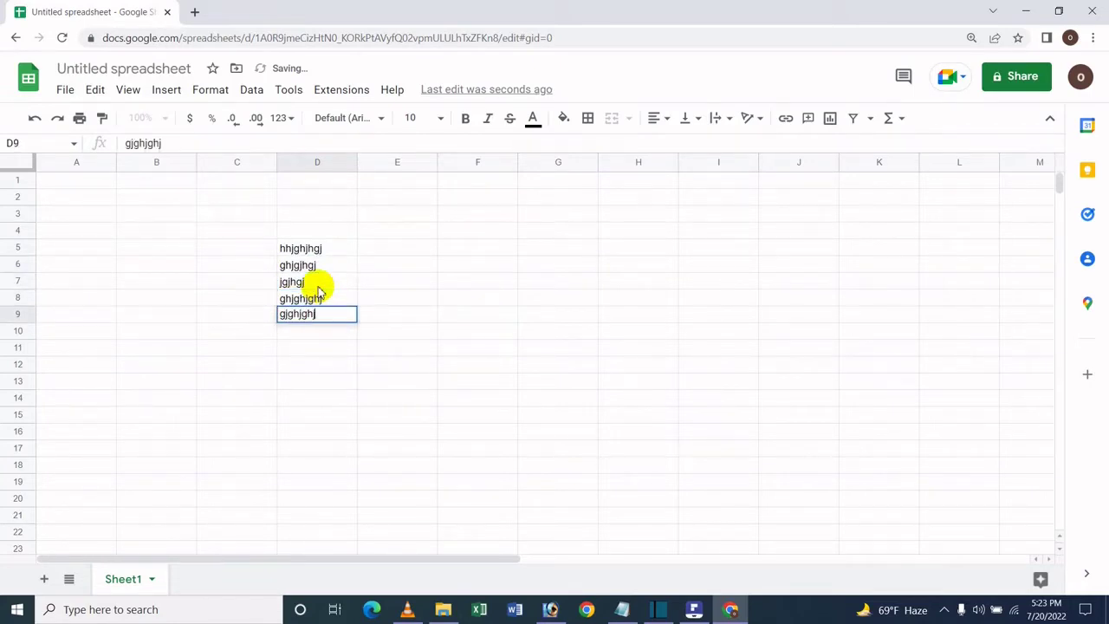
- Replace the content of cell D5 with Icche
click(319, 247)
key(Delete)
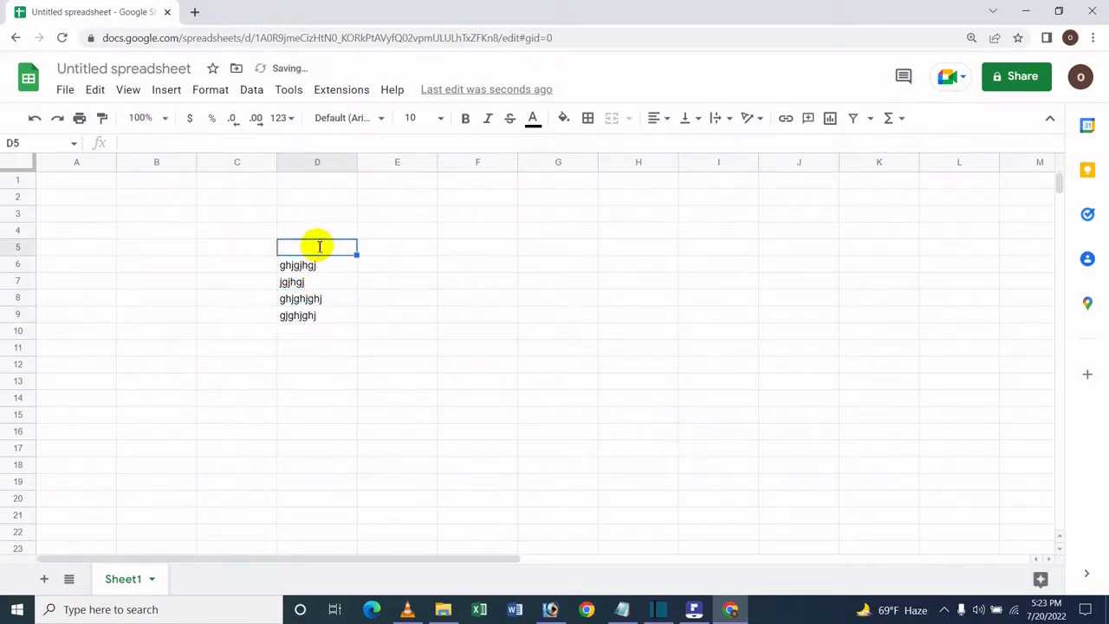
text(lcche)
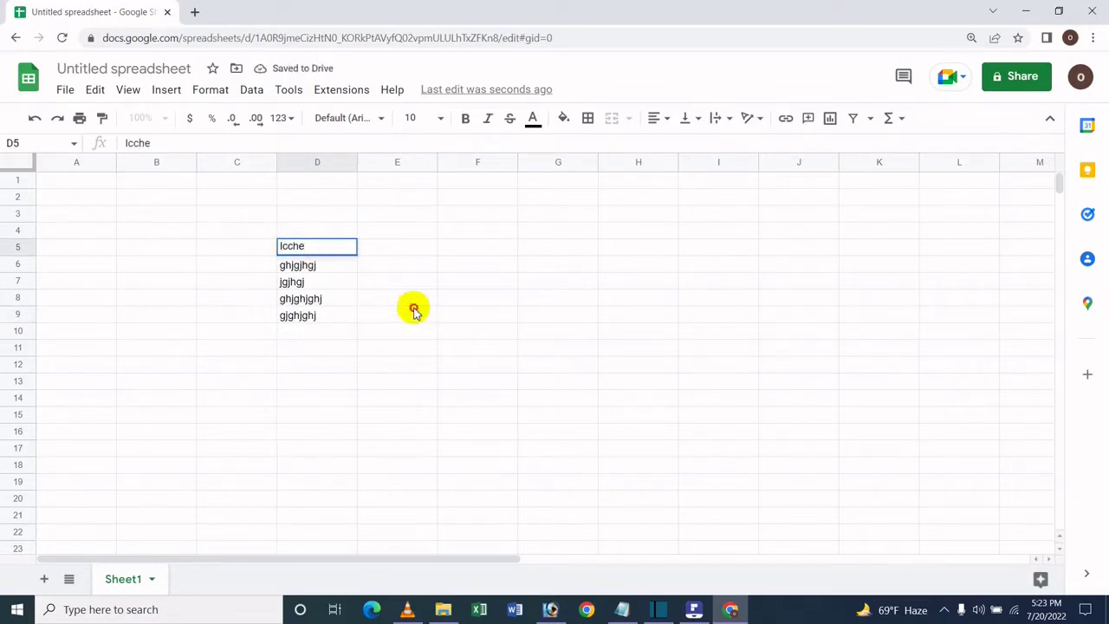
click(414, 310)
click(341, 303)
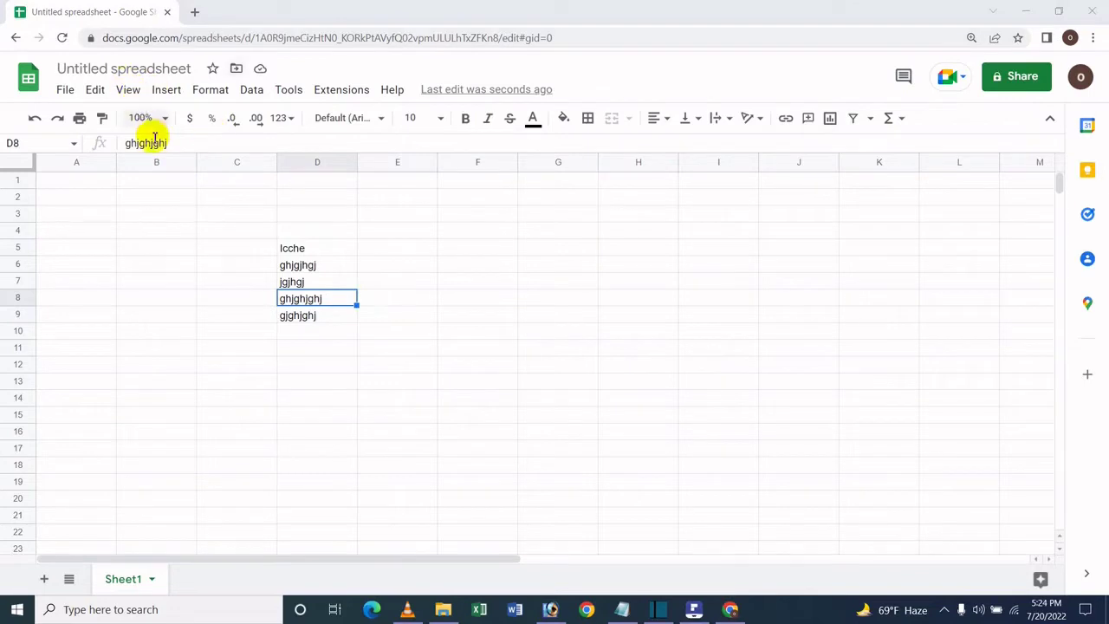
- Cut the content of cell D6 and paste it into cell G7
click(322, 262)
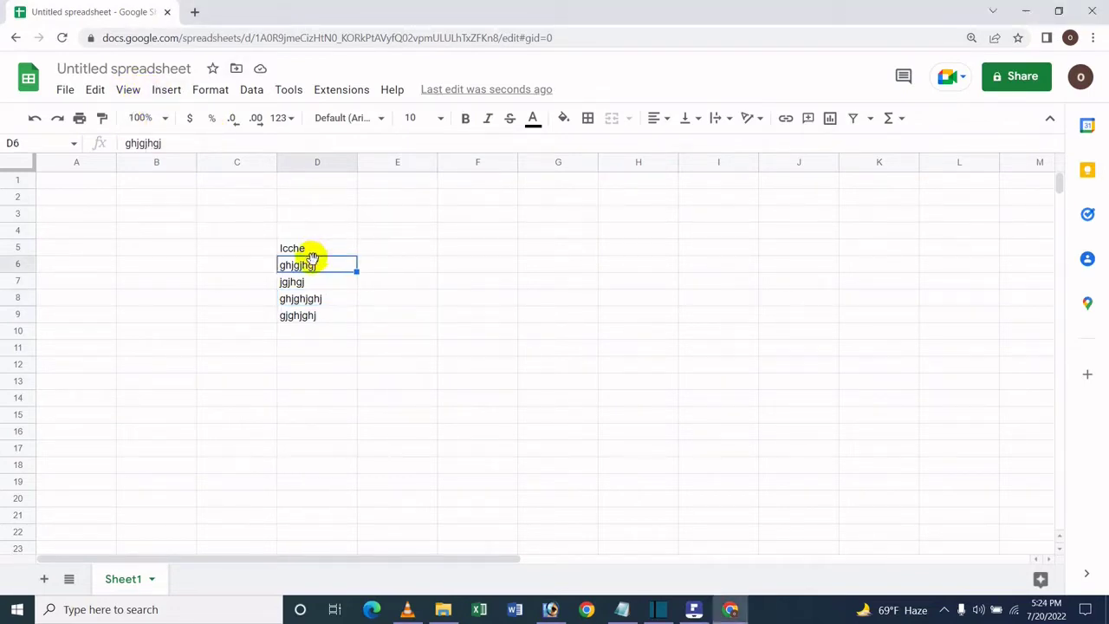
key(ctrl+c)
click(421, 280)
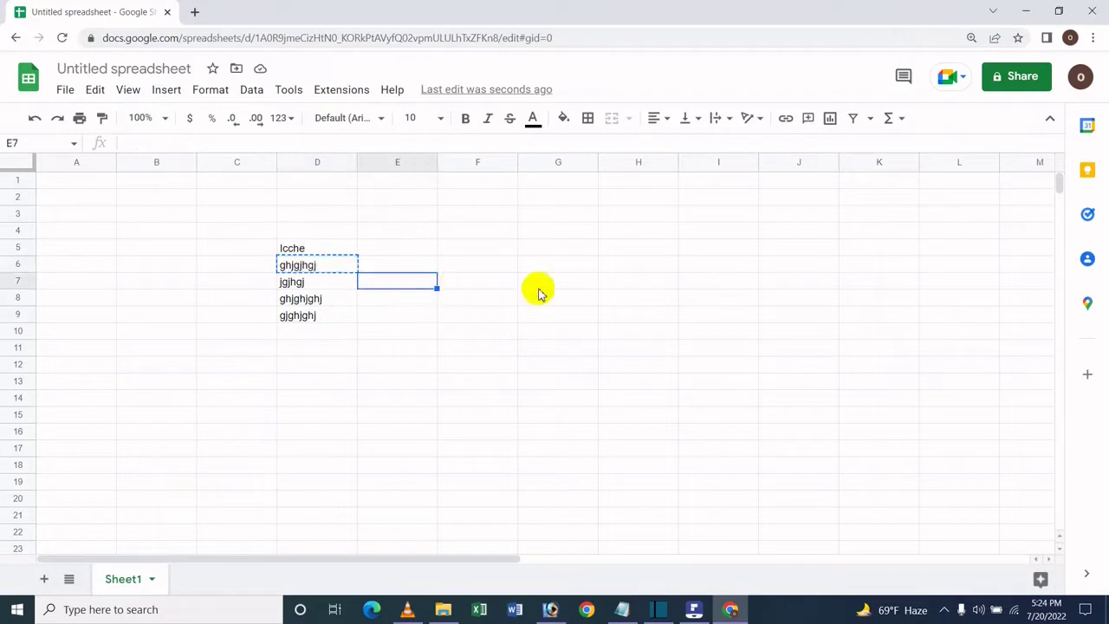
click(543, 288)
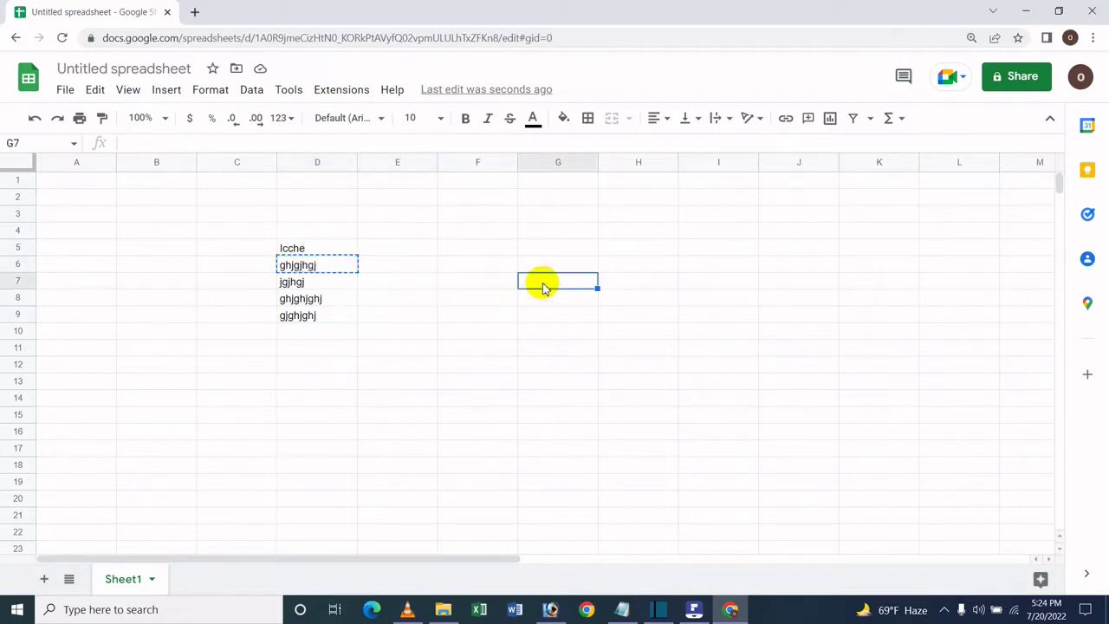
key(ctrl+v)
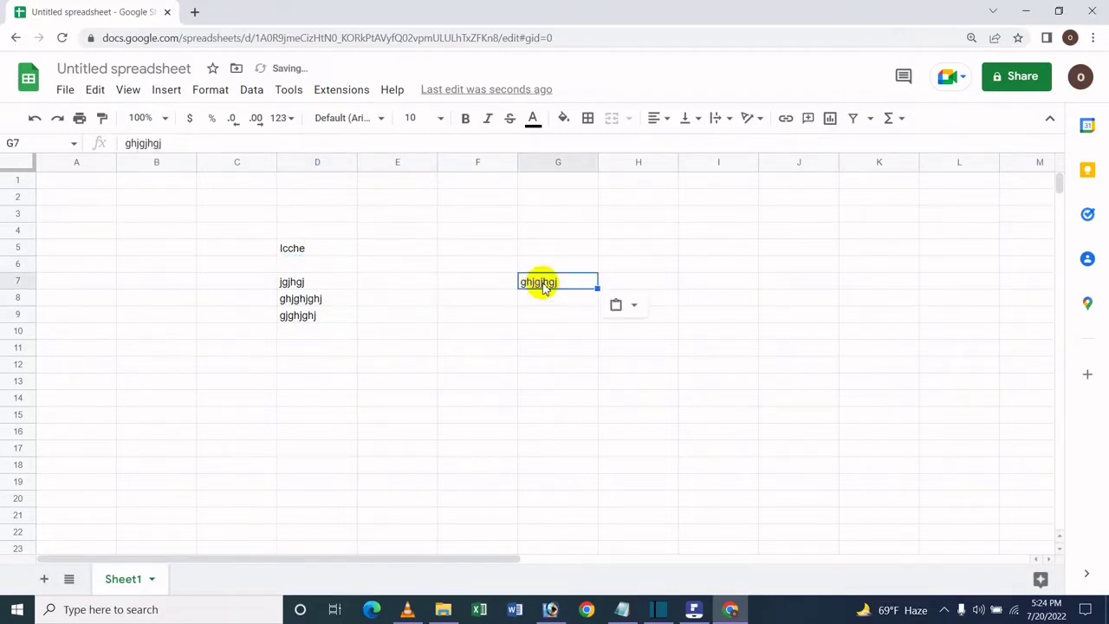
- Undo the move of cell D6 and the entry in D5, and re-enter Icche in D5
key(ctrl+z)
key(ctrl+z)
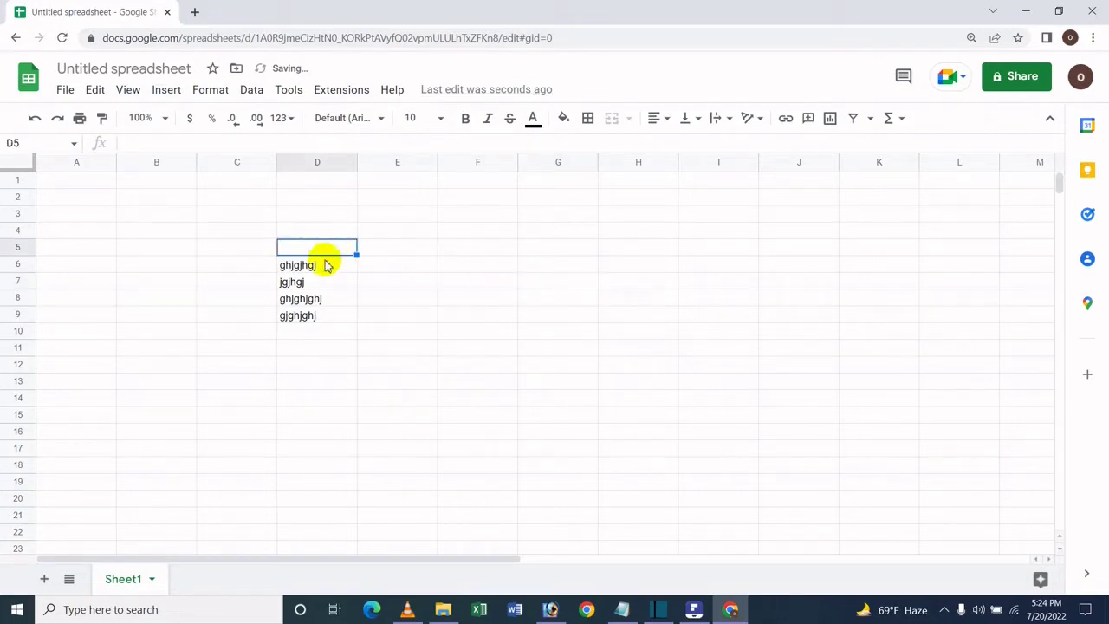
key(Return)
text(Ixc)
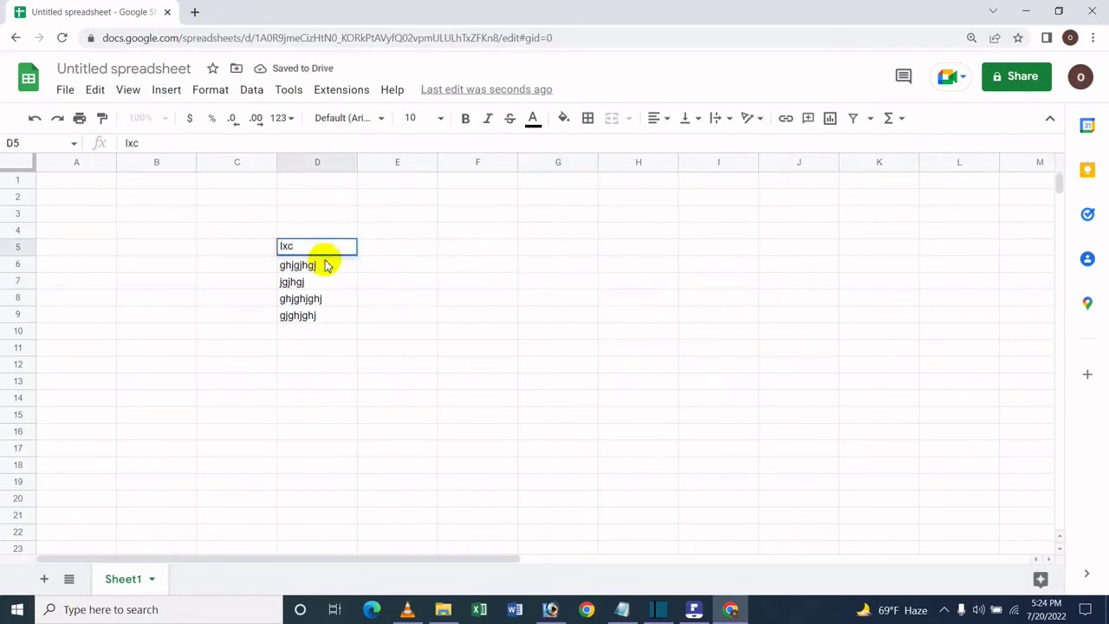
text(he)
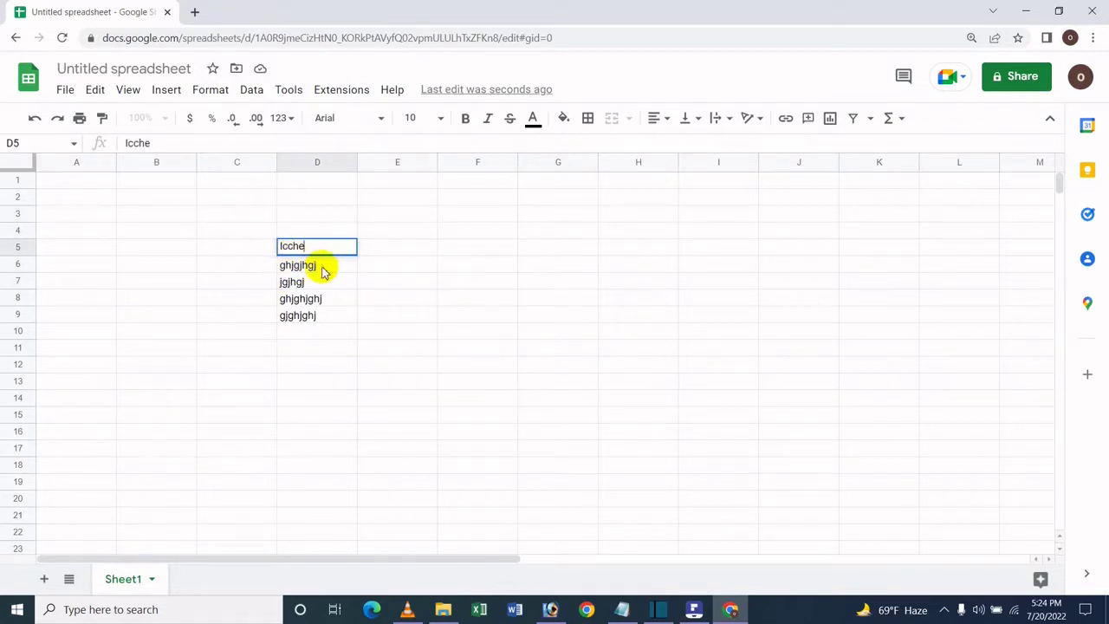
- Cut the content of cell D6 and paste it into cell F8
click(322, 266)
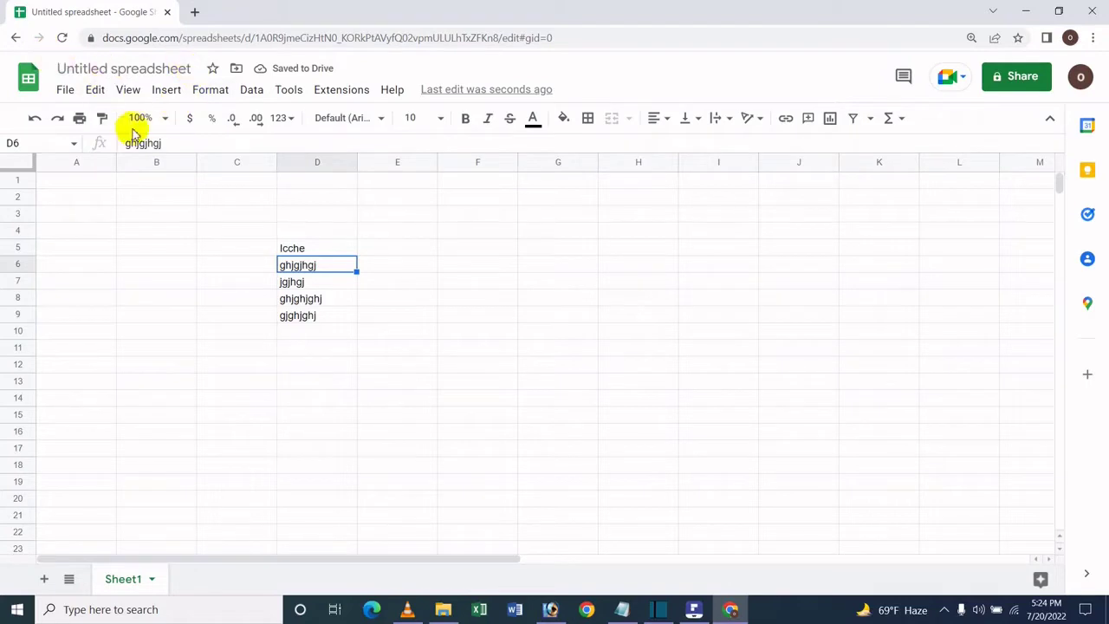
click(97, 92)
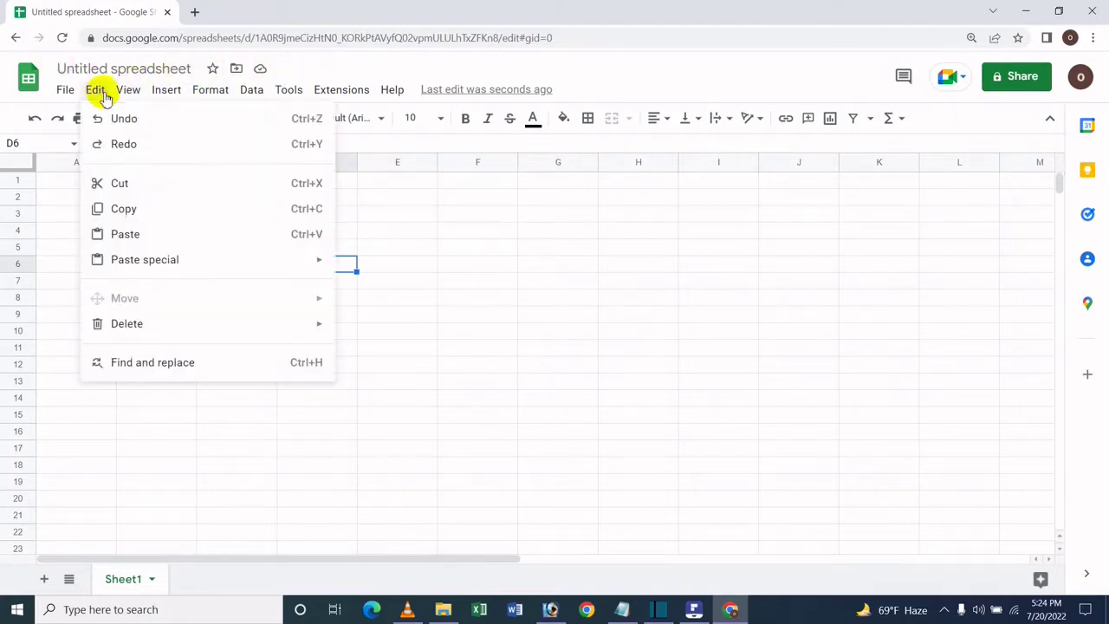
mouse_move(127, 90)
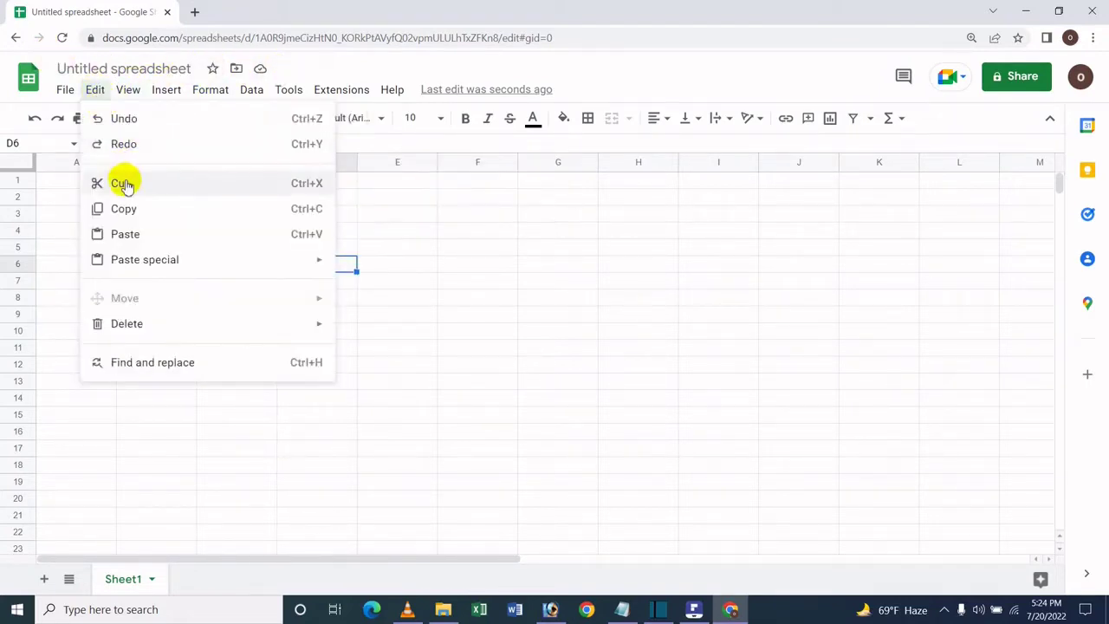
click(124, 181)
click(476, 296)
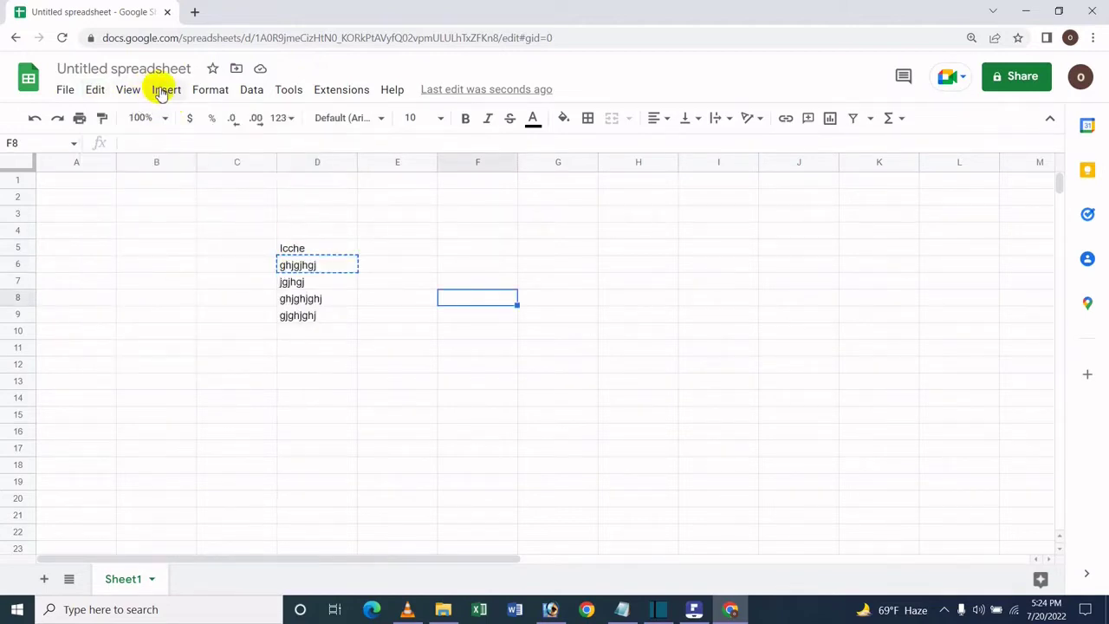
click(97, 97)
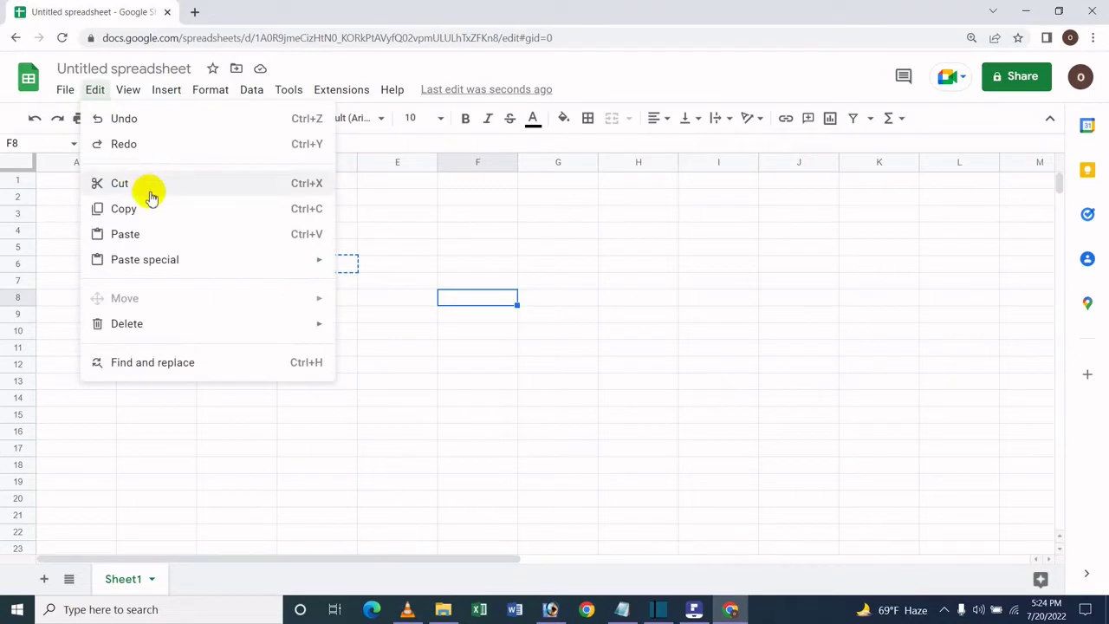
click(141, 235)
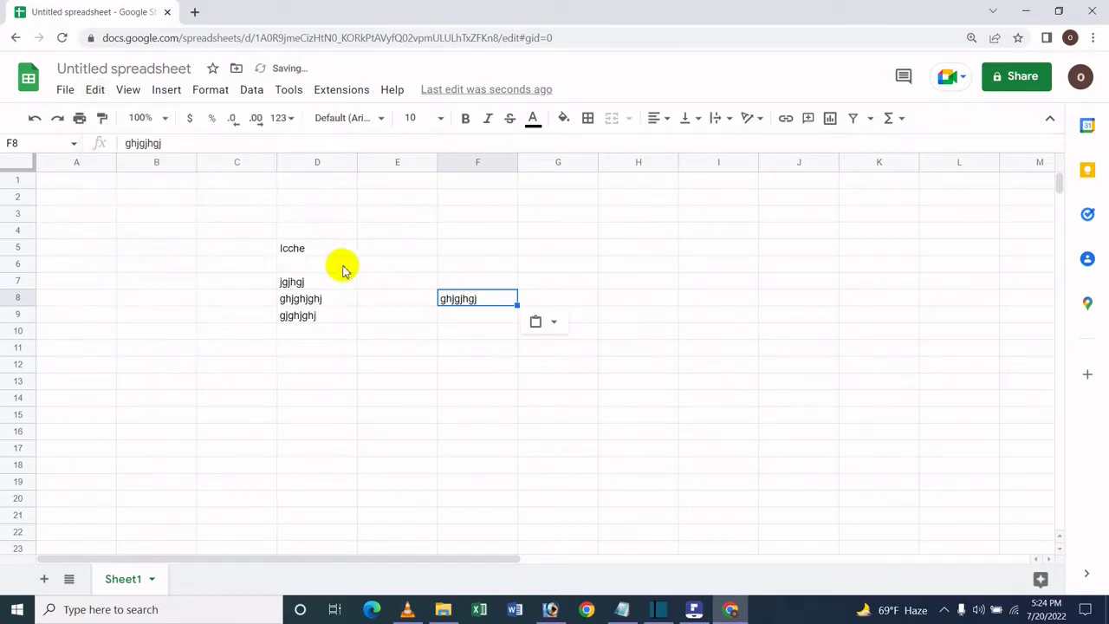
- Cut the content of cell D7 and paste it into cell F11
click(293, 279)
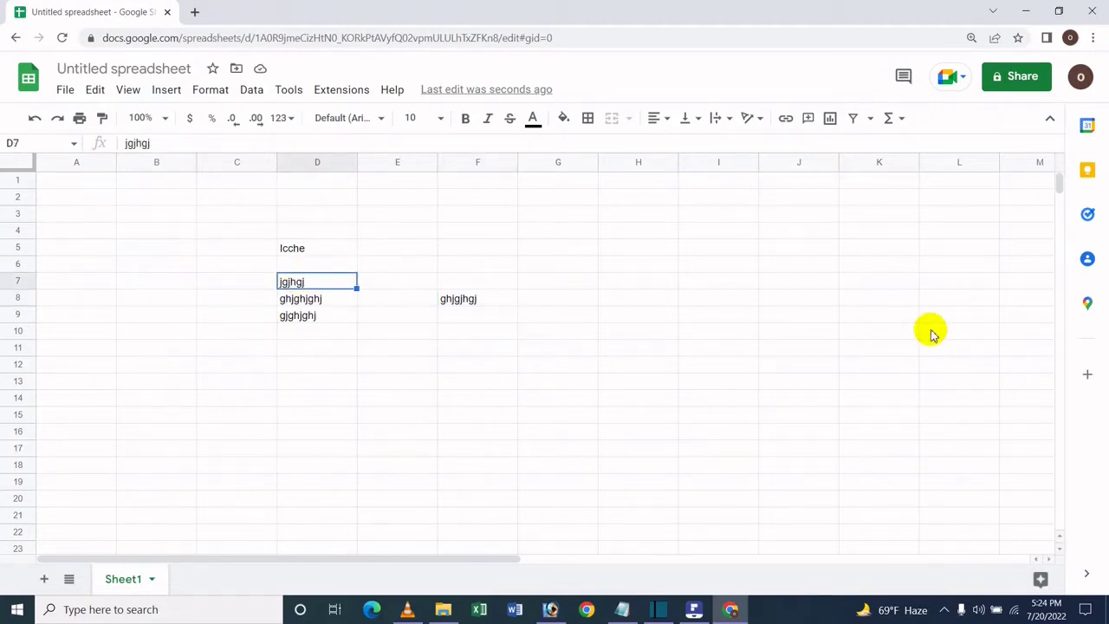
key(ctrl+c)
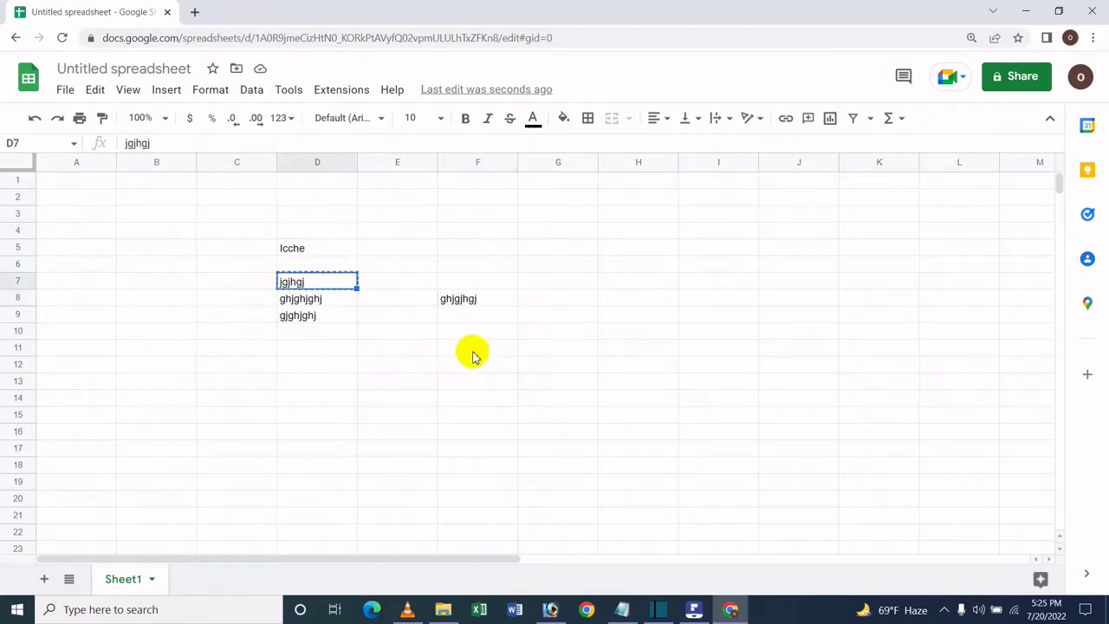
click(473, 353)
key(ctrl+v)
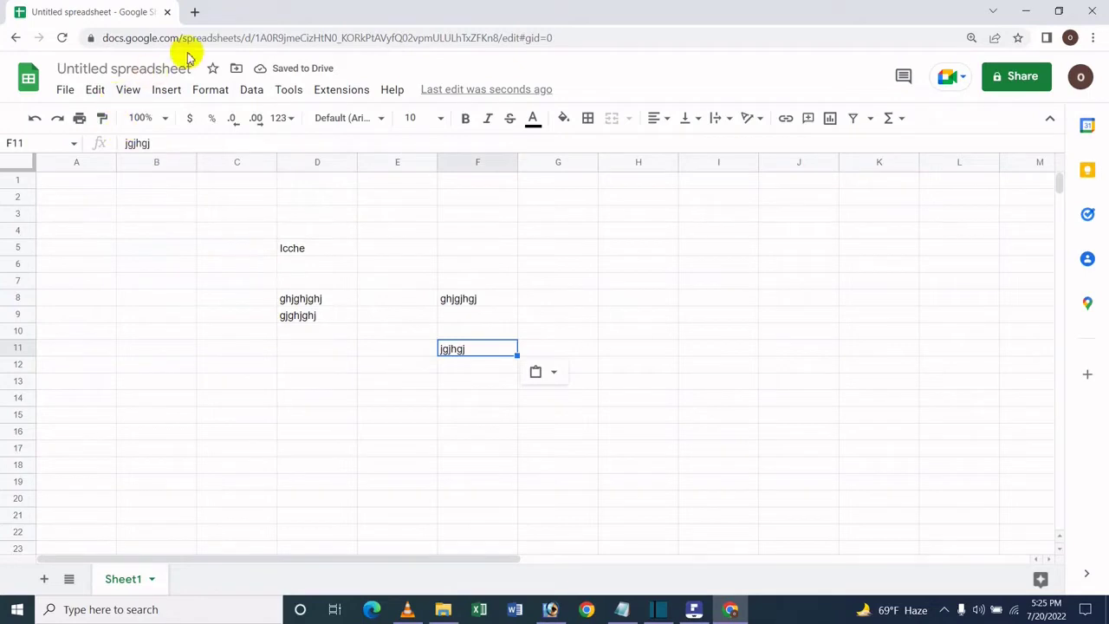
- Copy the content of cell F11 and paste it into the empty cell D7
click(95, 89)
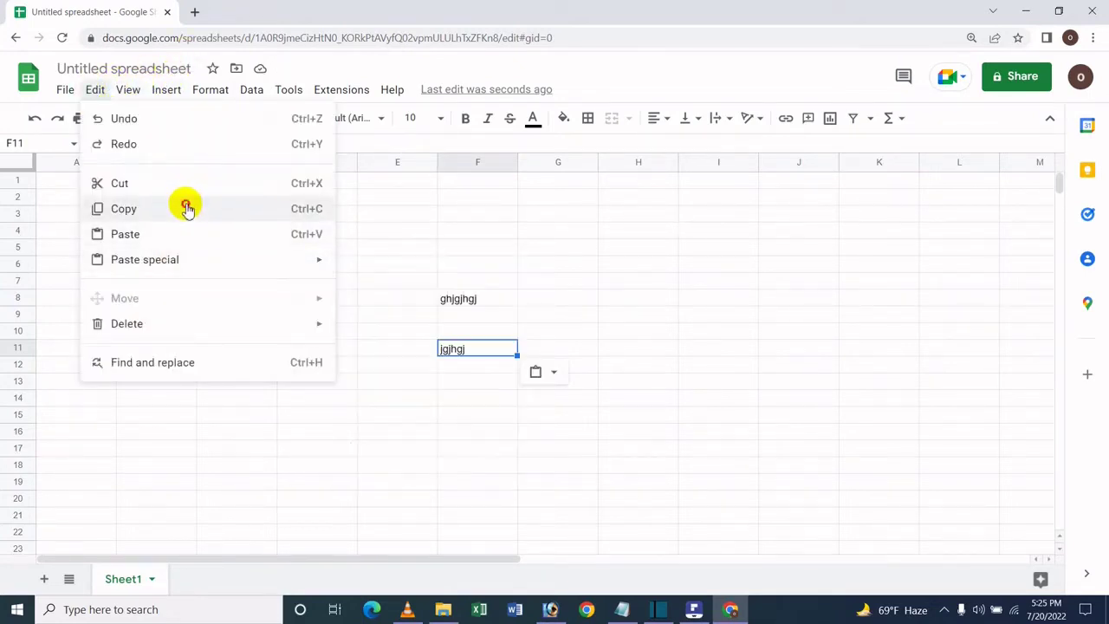
click(186, 208)
click(381, 315)
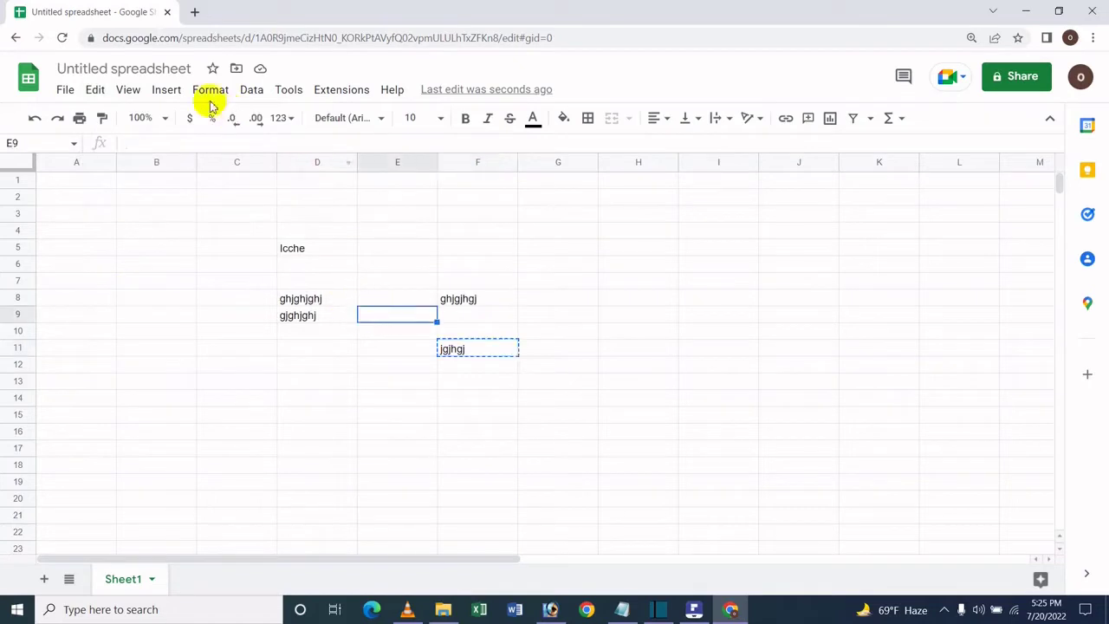
click(293, 260)
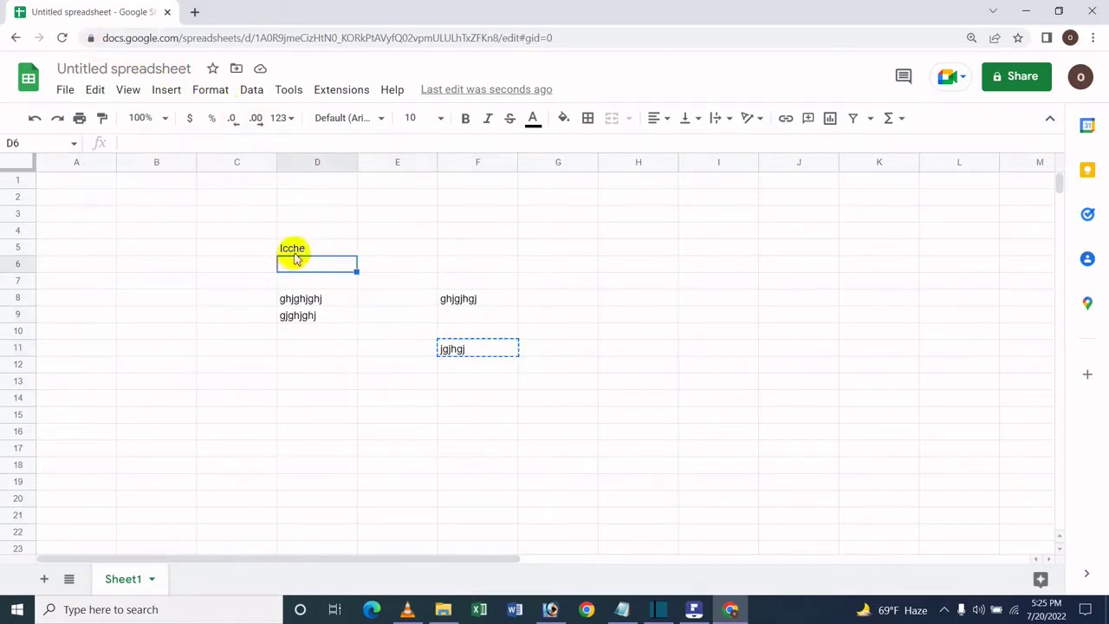
click(298, 283)
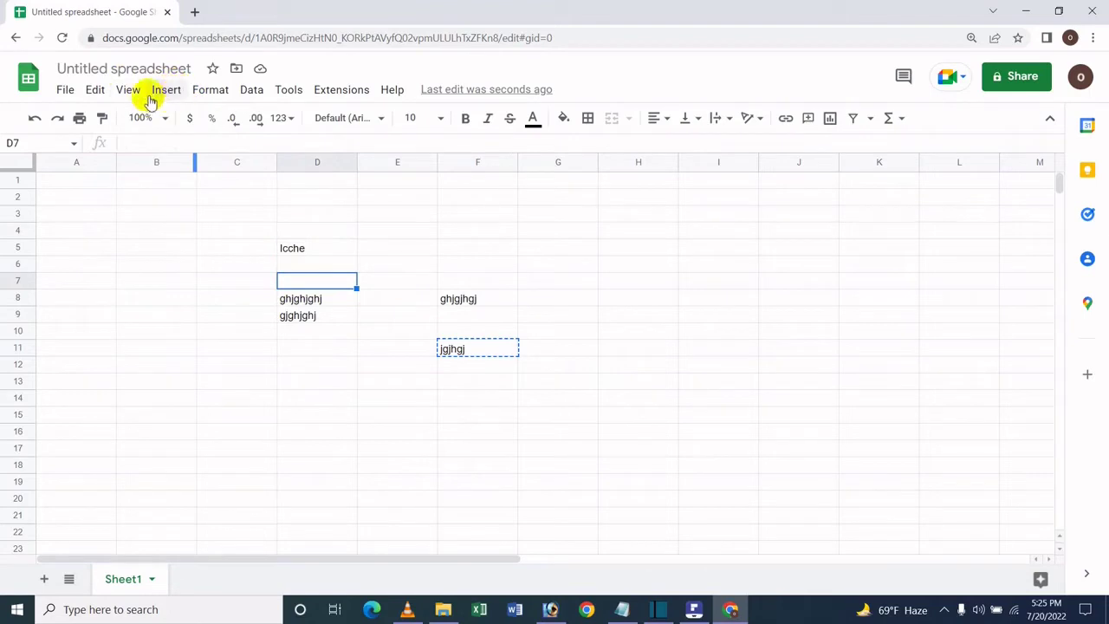
key(alt+e)
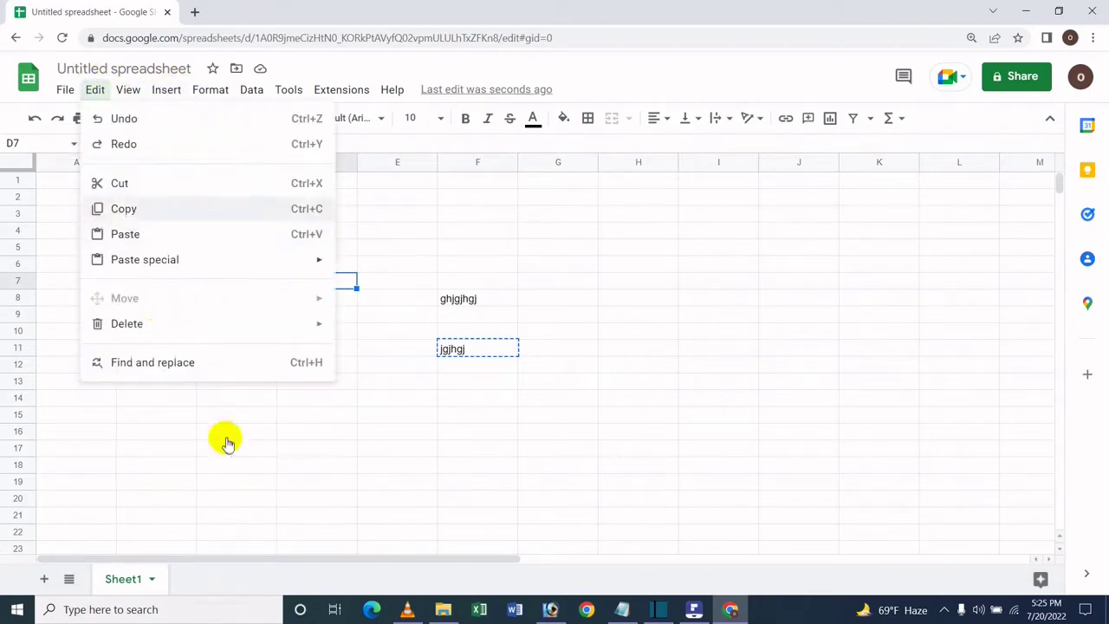
click(202, 234)
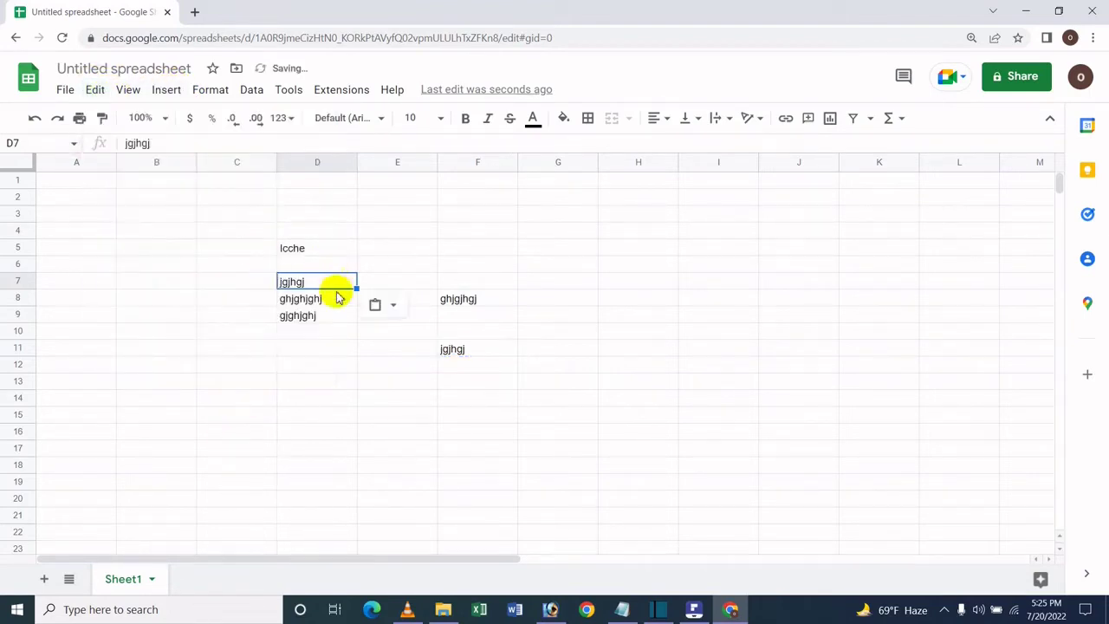
- Copy the content of cell F8 and paste it into the empty cell D6
click(300, 263)
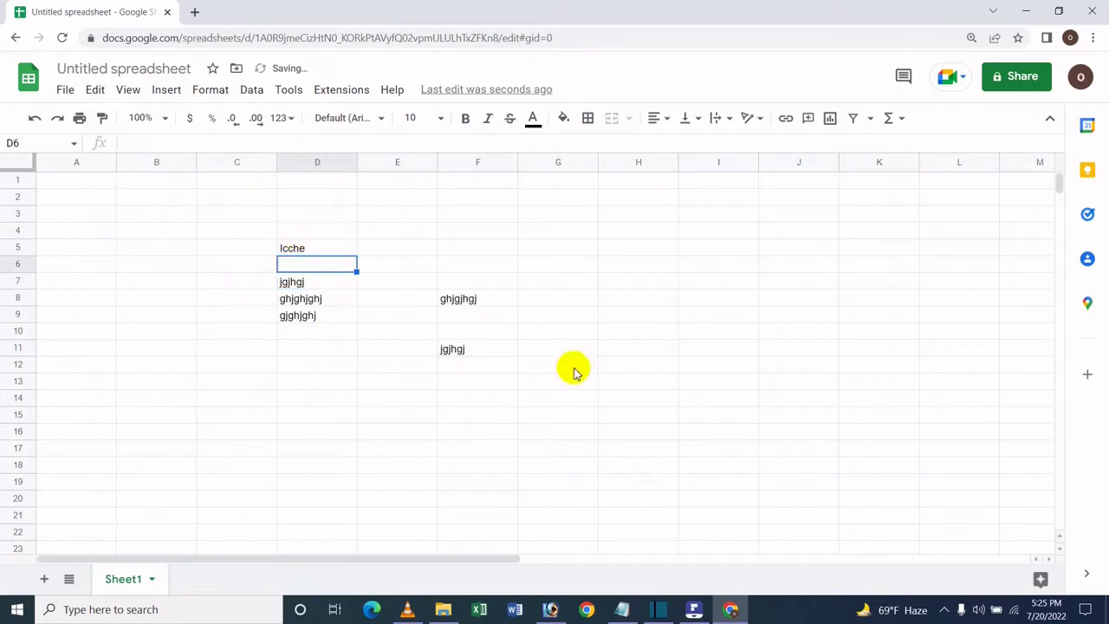
click(470, 301)
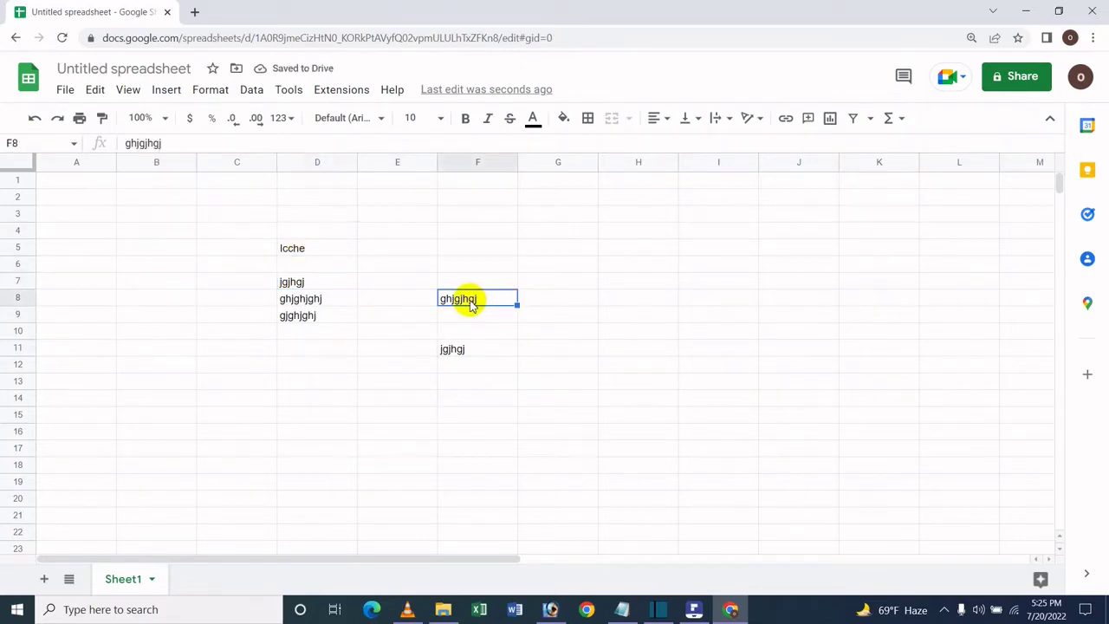
key(ctrl+c)
click(295, 267)
key(ctrl+v)
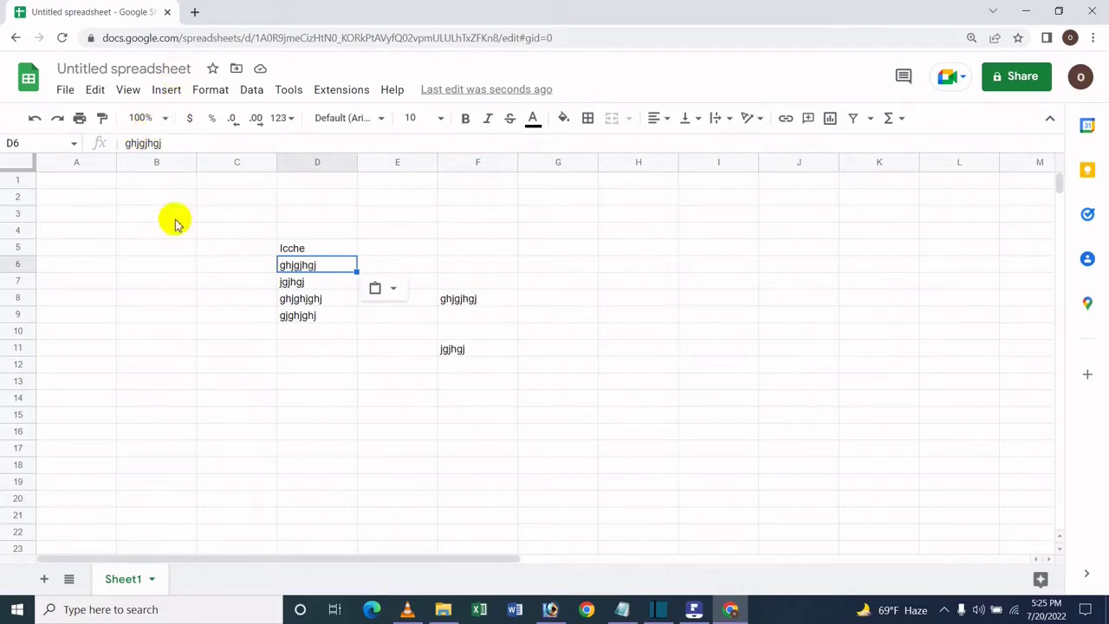
click(184, 295)
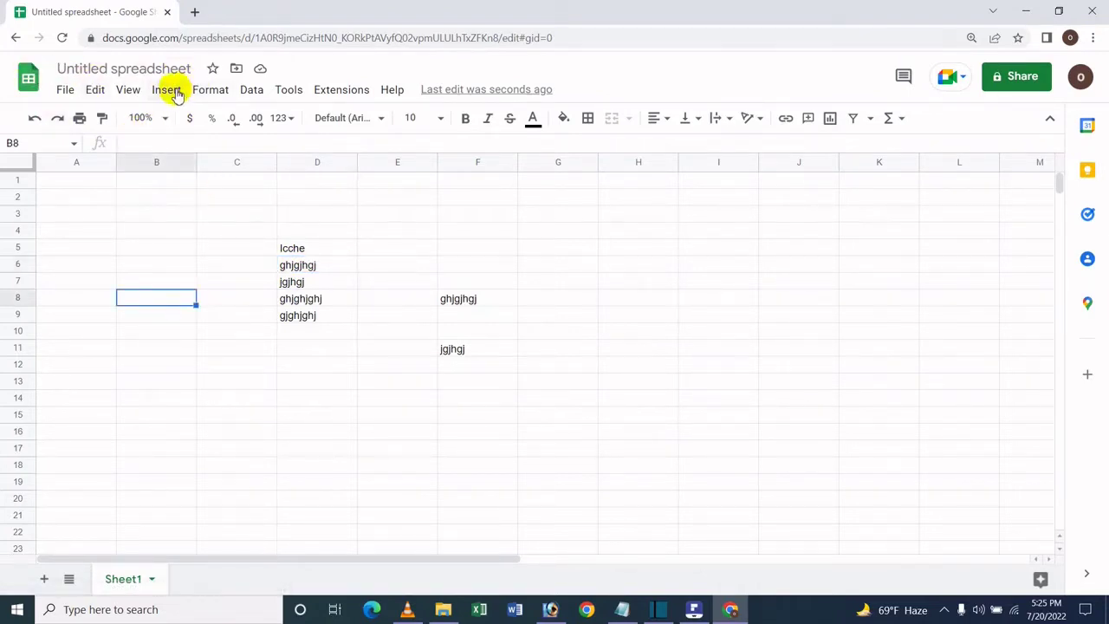
click(108, 93)
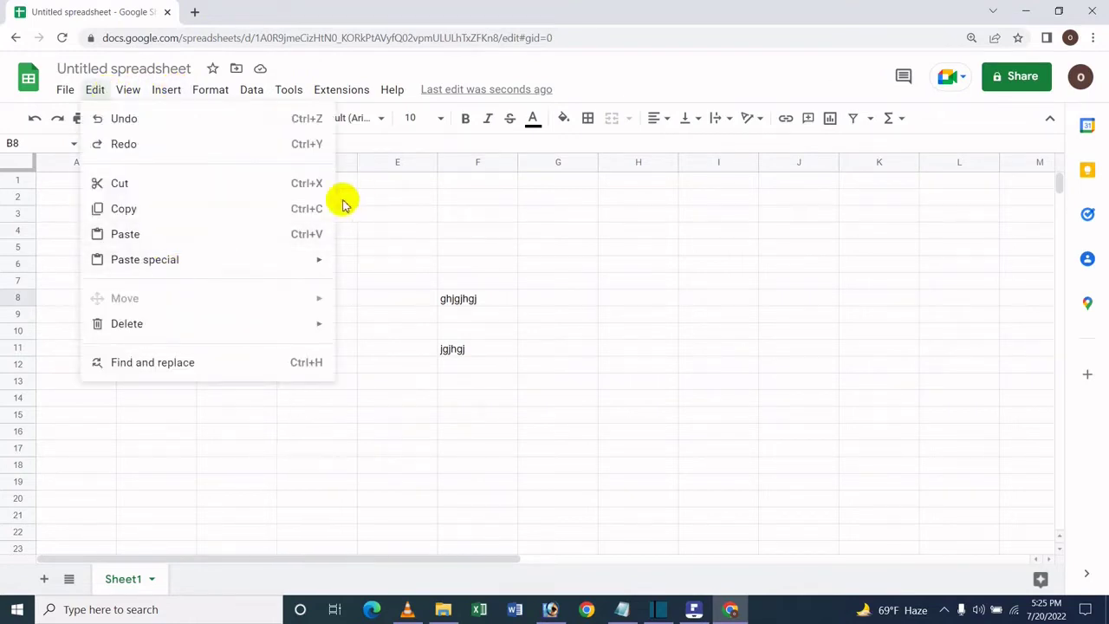
click(439, 401)
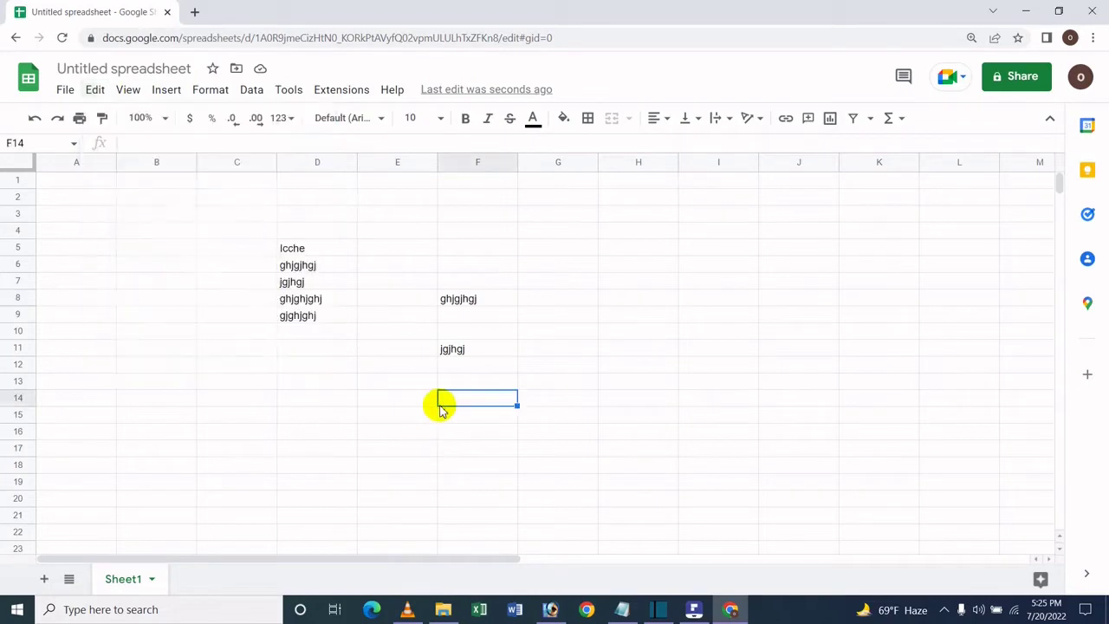
- Copy the content of cell F11 and paste it into cell F14
click(435, 349)
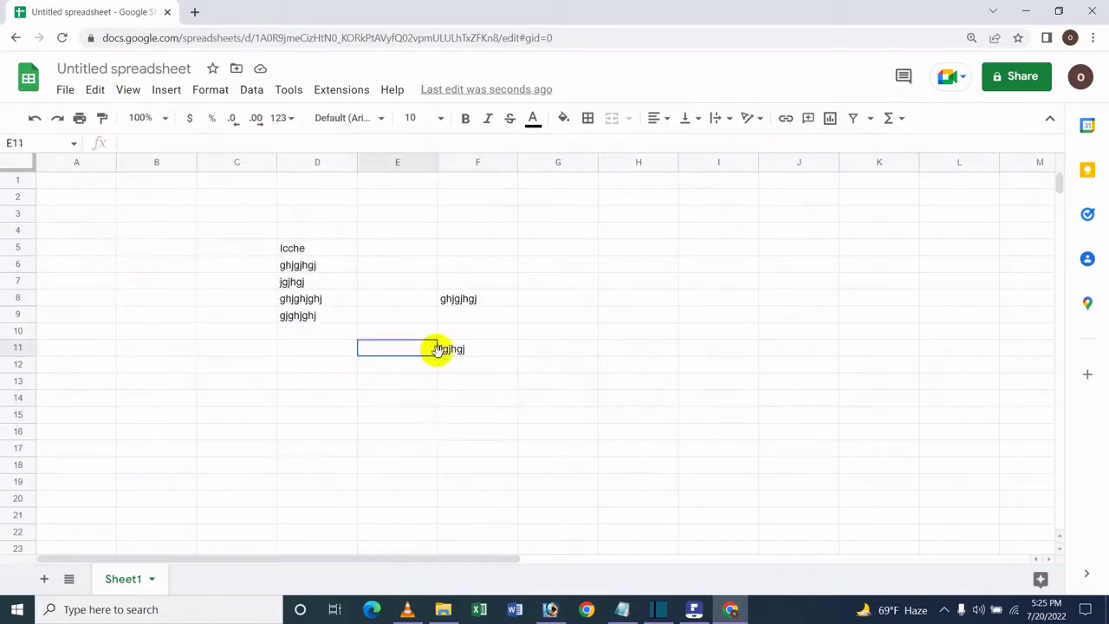
click(471, 368)
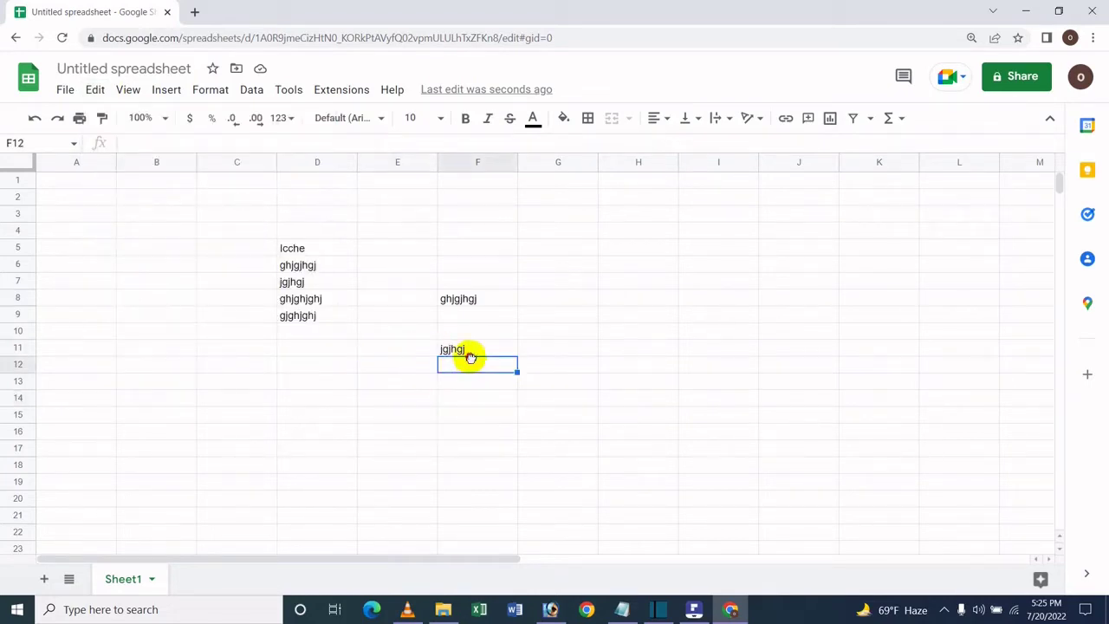
click(457, 350)
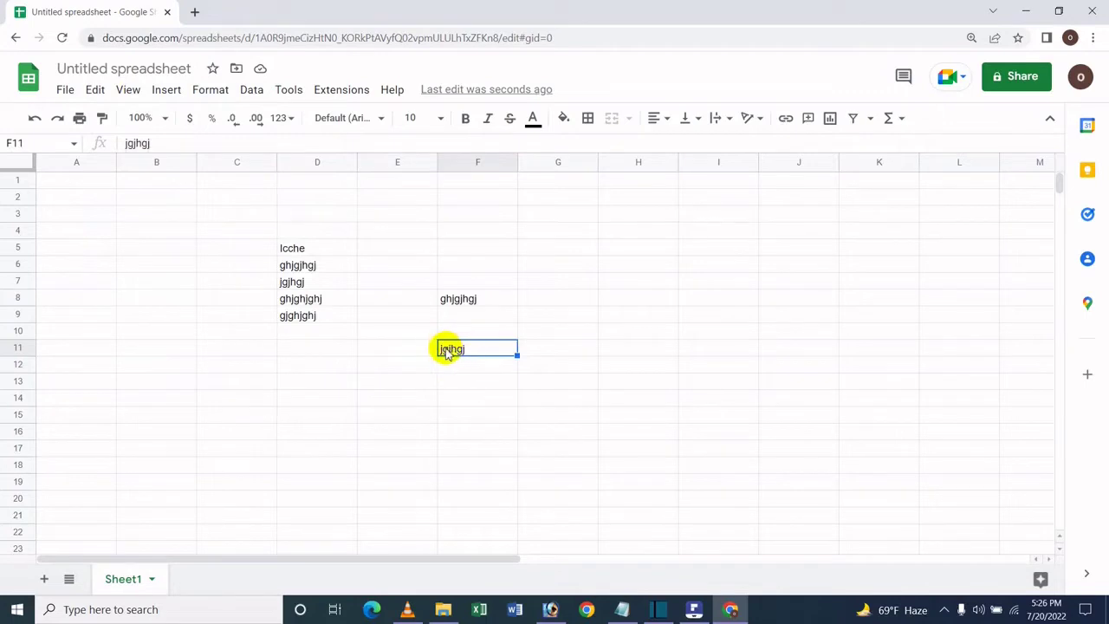
key(ctrl+c)
click(498, 400)
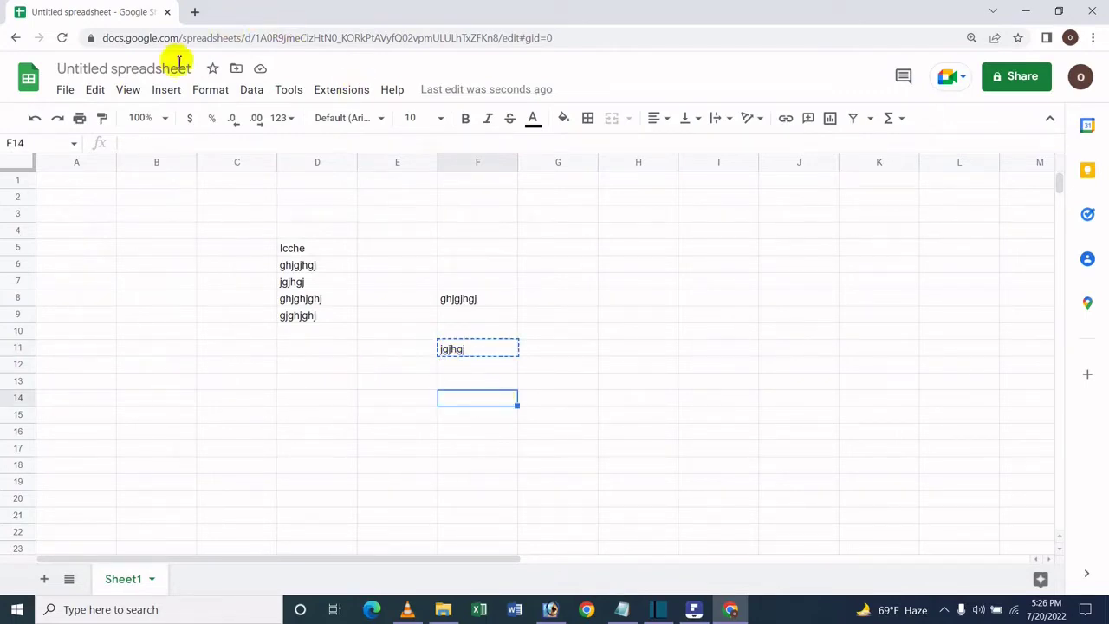
click(94, 90)
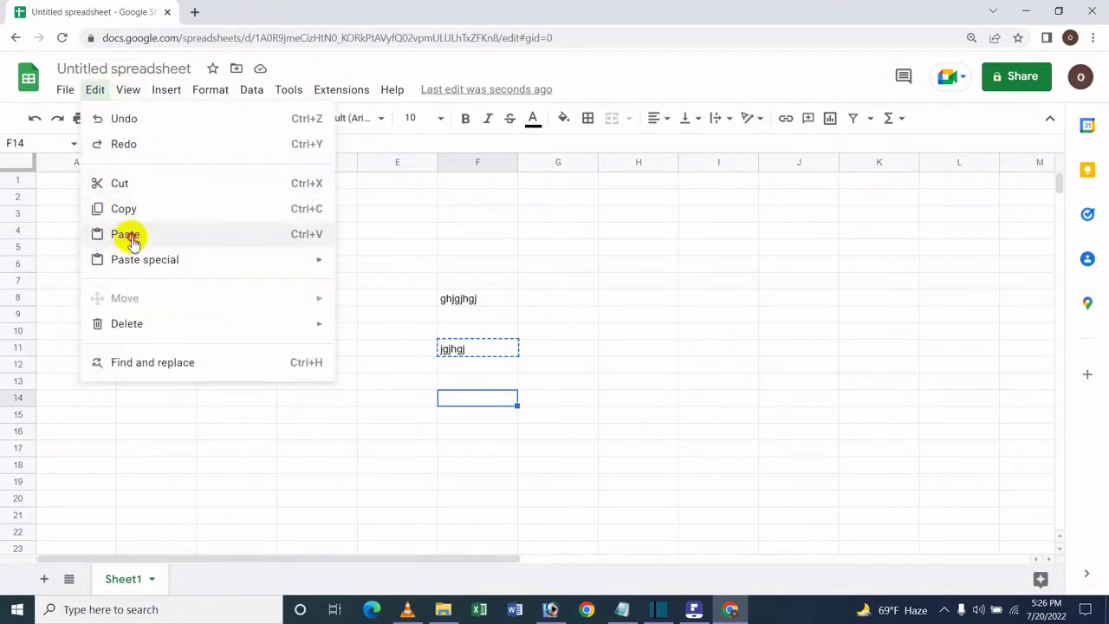
click(124, 235)
- Paste the copied content of cell F11 again into cells F12 and F9
click(455, 371)
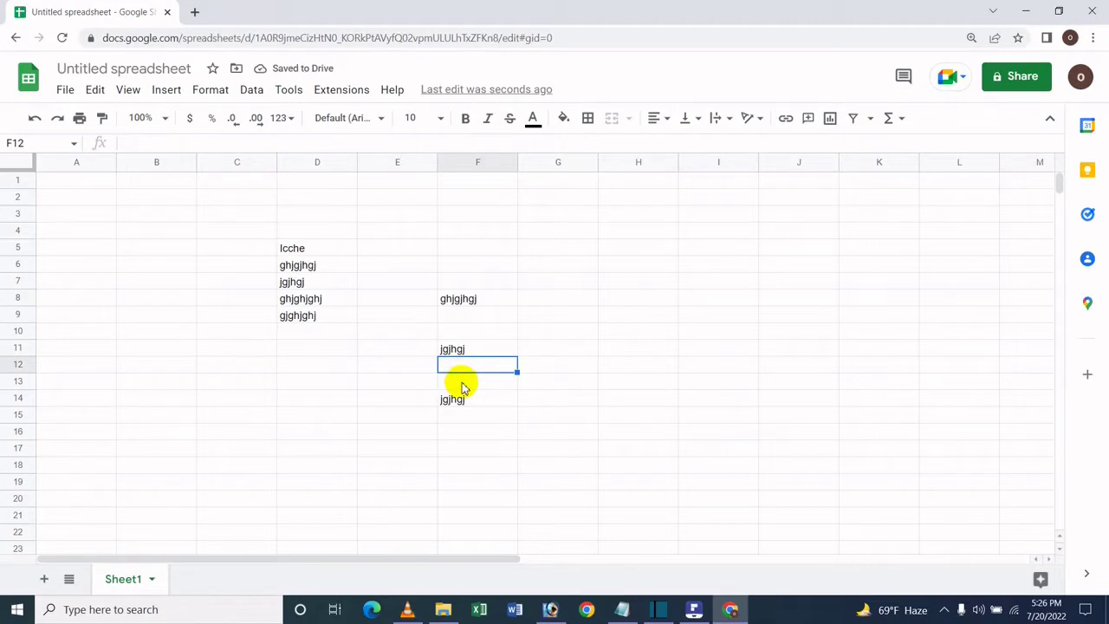
key(ctrl+v)
click(458, 317)
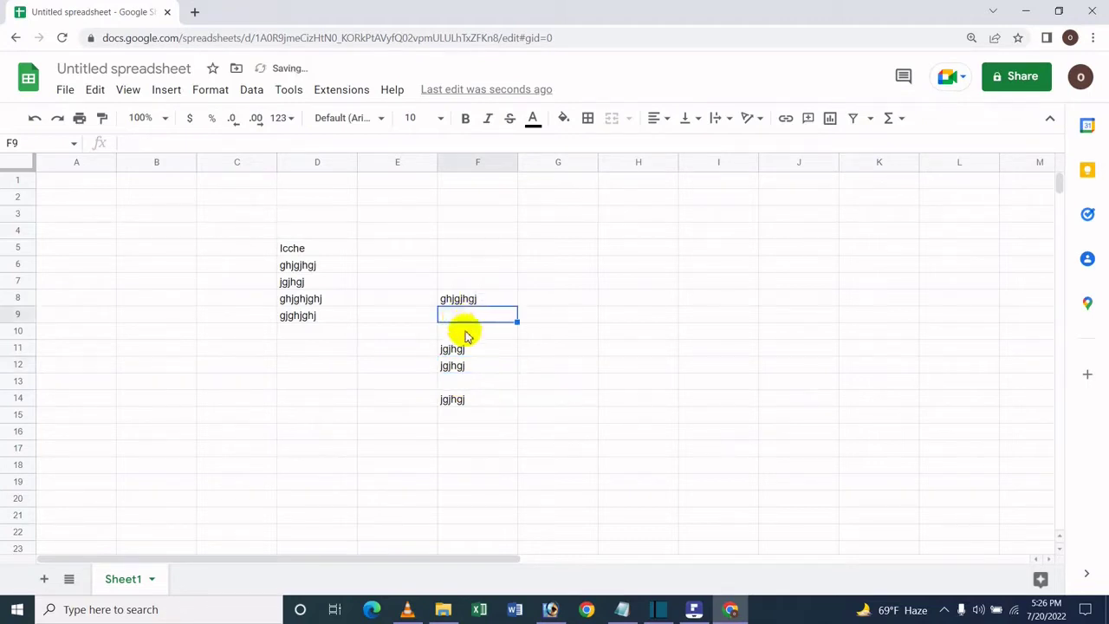
click(471, 337)
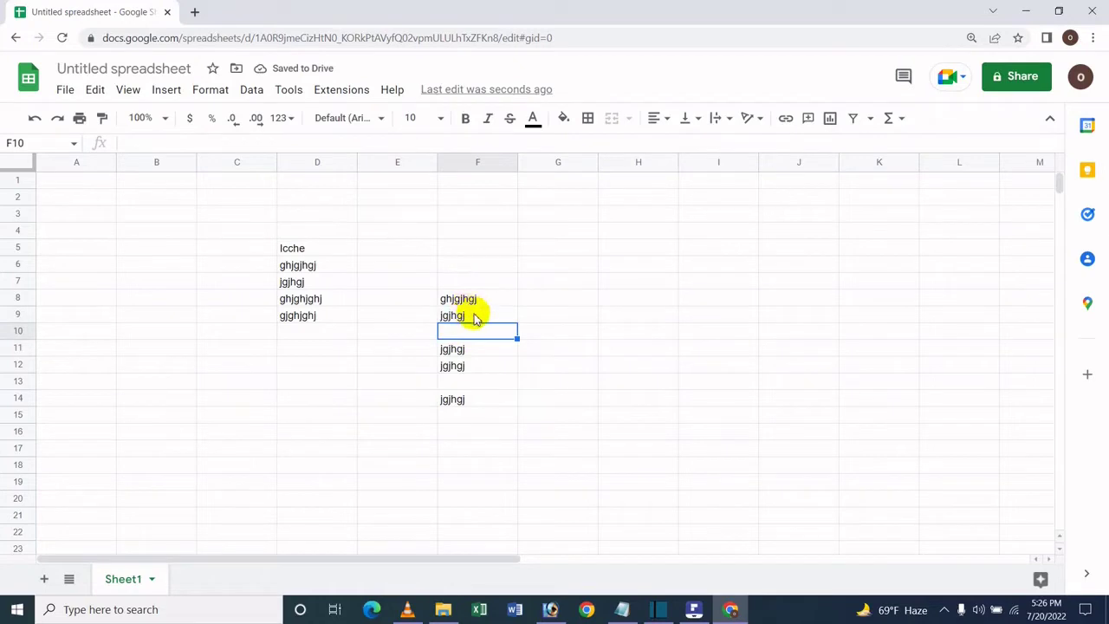
- Format cell F9 as bold and italic, with the standard yellow text color and a teal fill color
click(459, 321)
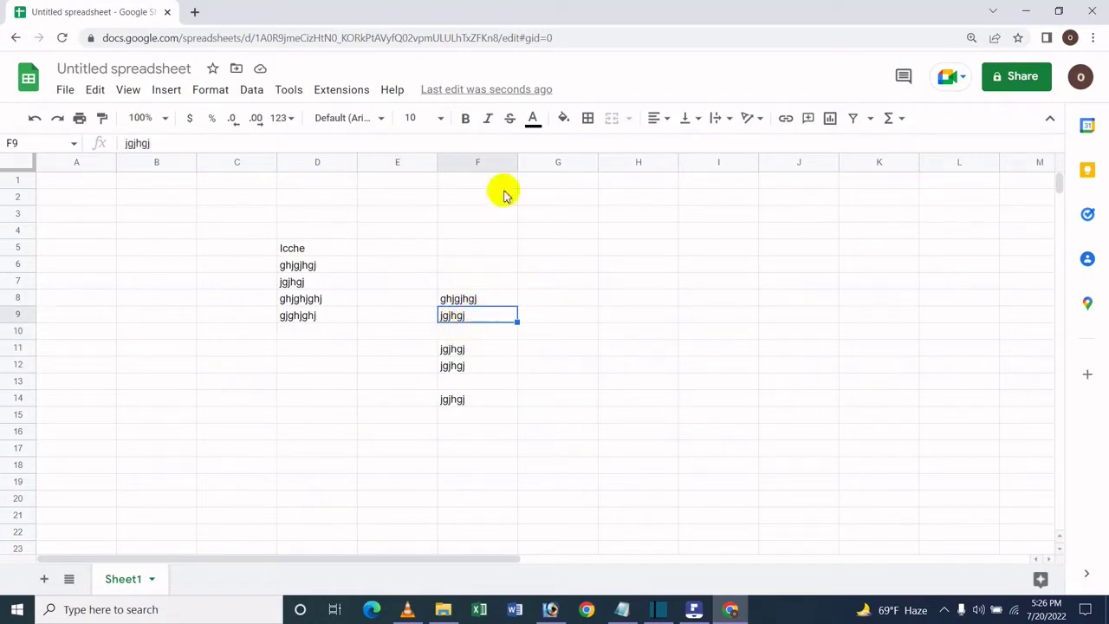
click(466, 121)
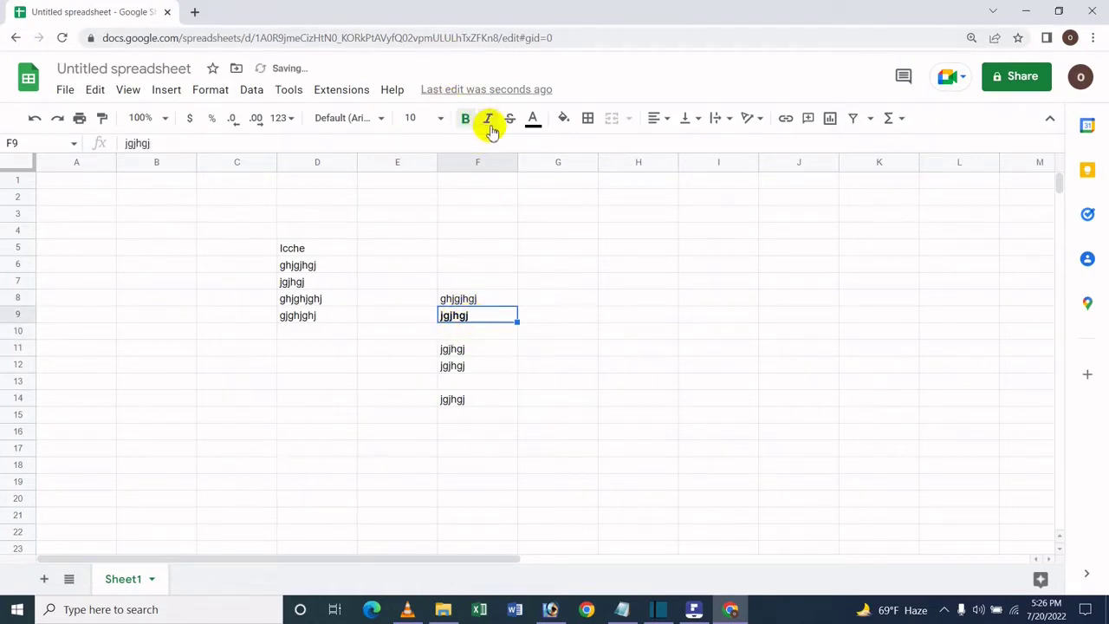
click(487, 121)
click(533, 119)
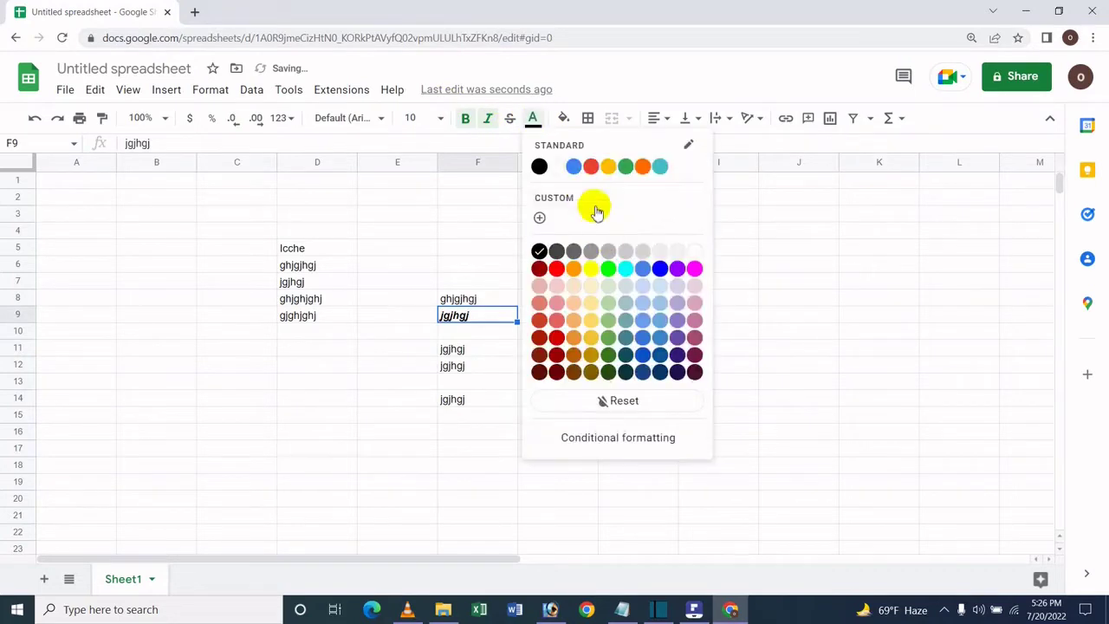
click(611, 167)
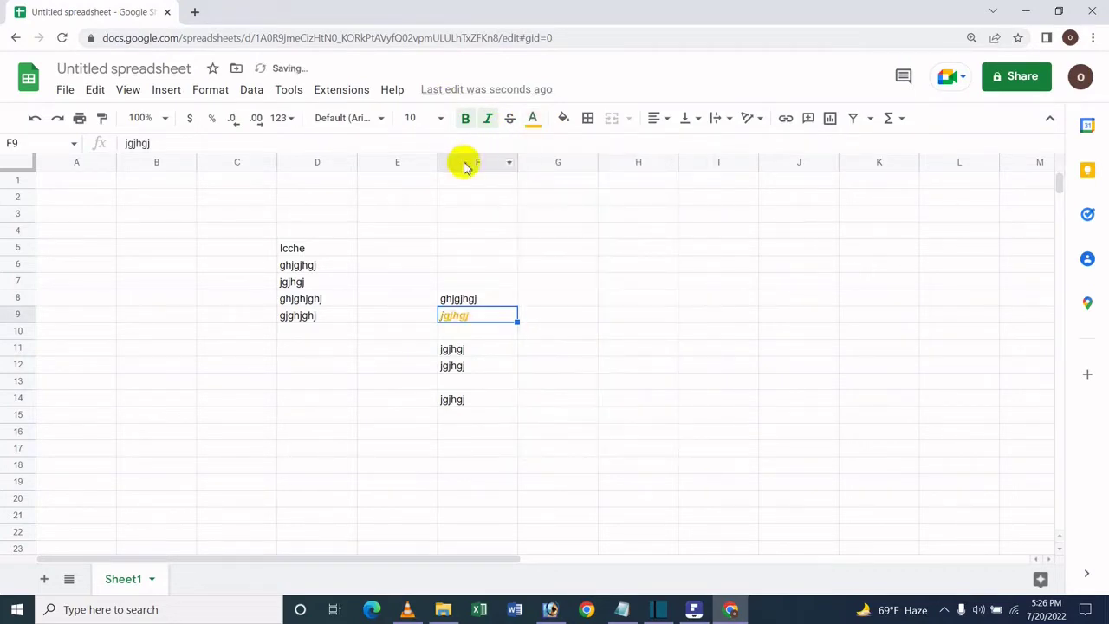
click(563, 117)
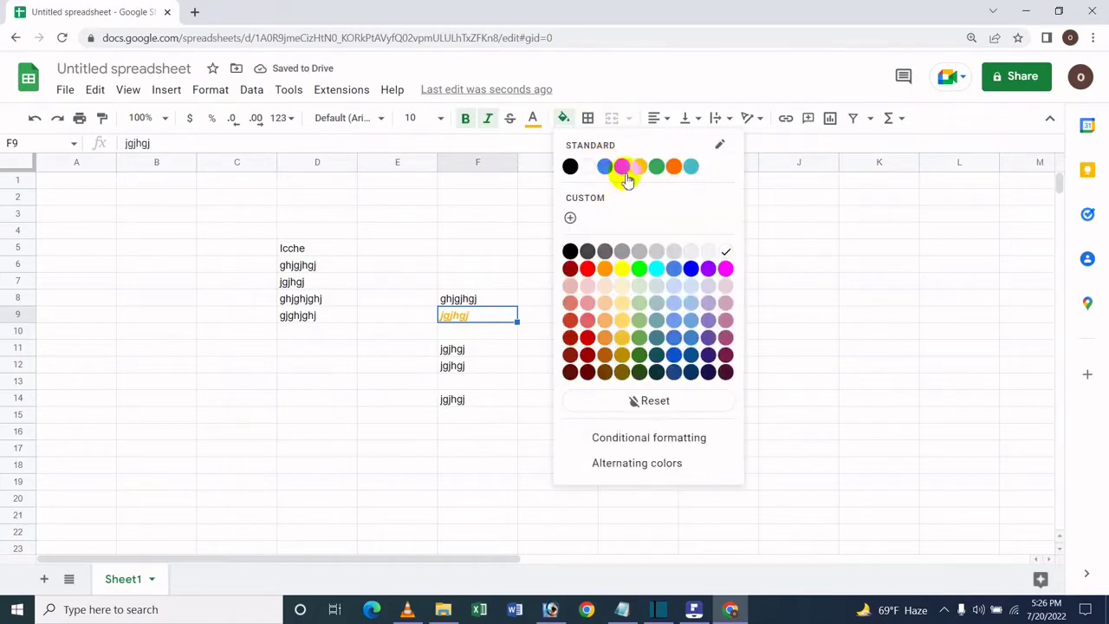
click(690, 166)
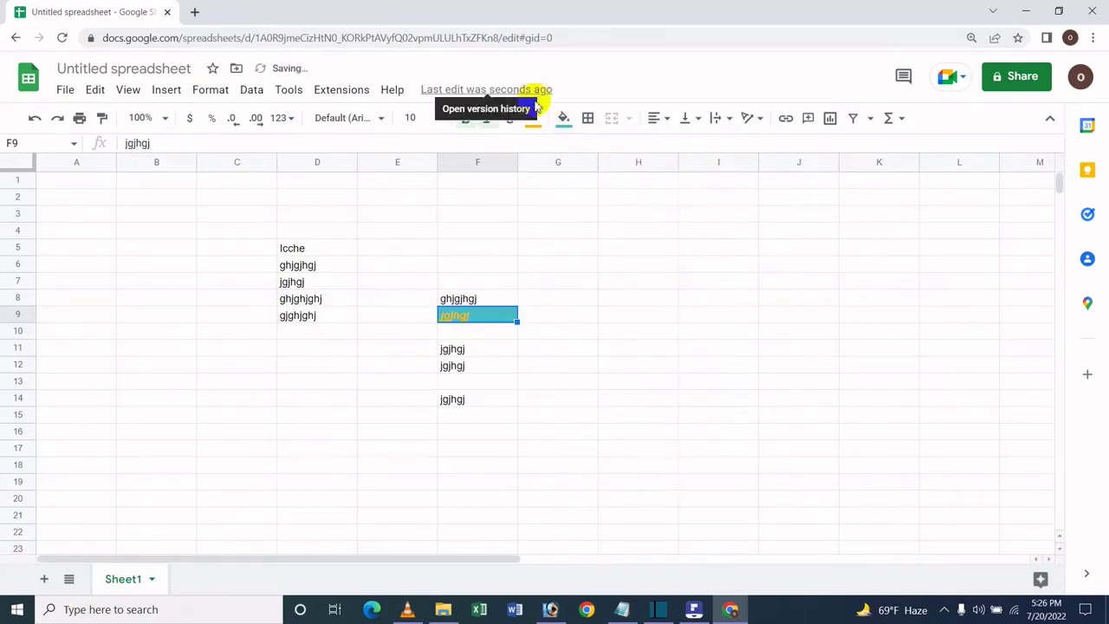
- Set the font size of cell F9 to 12 and its font to Pacifico
click(424, 118)
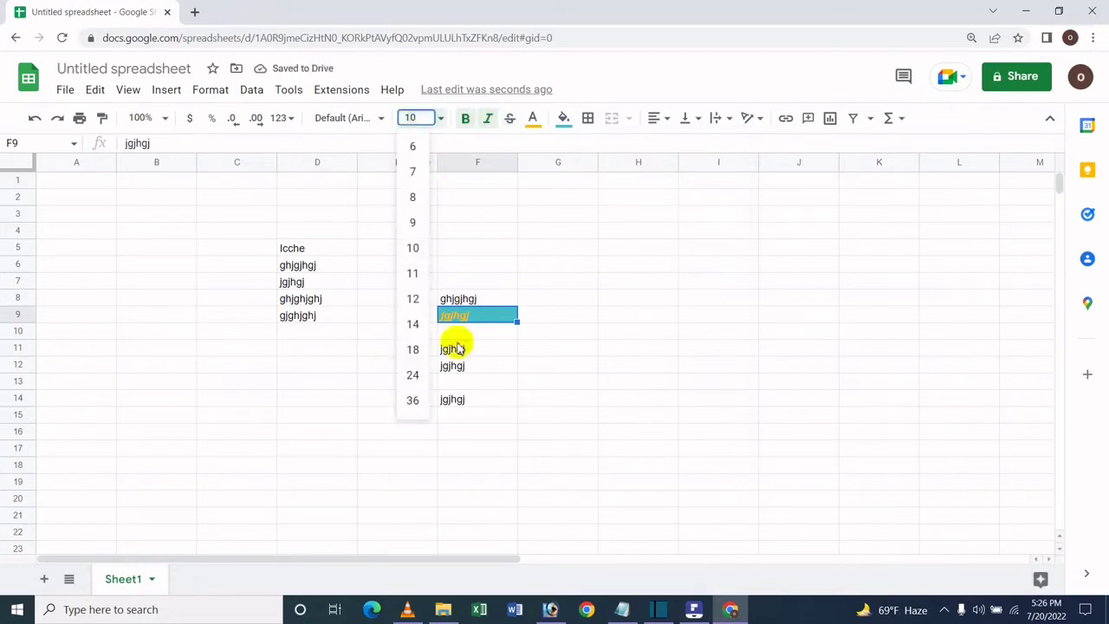
click(424, 299)
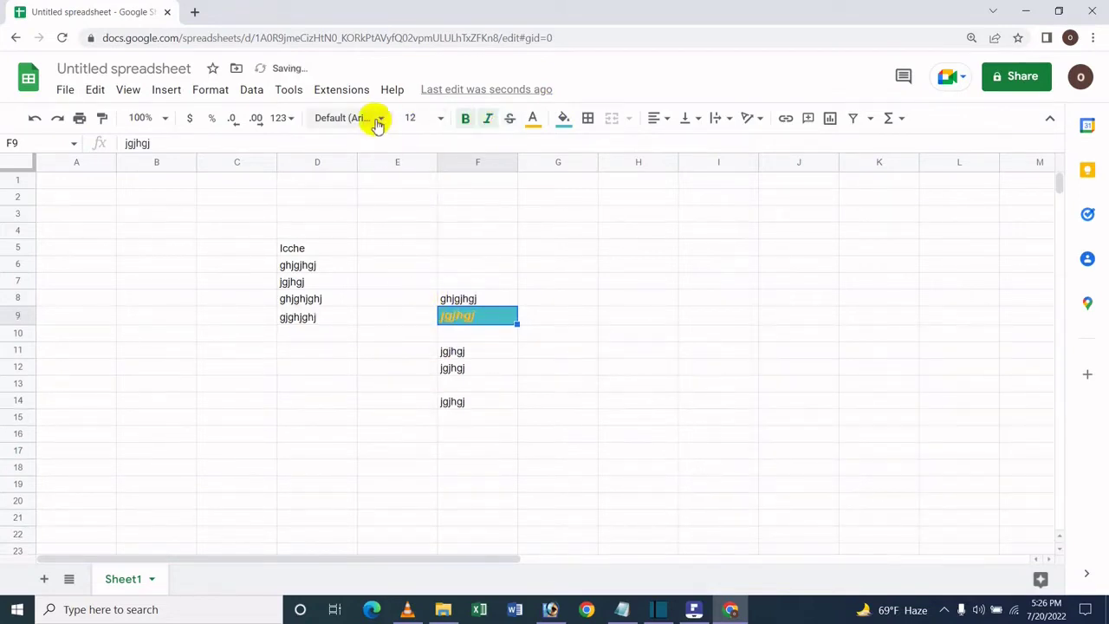
click(374, 118)
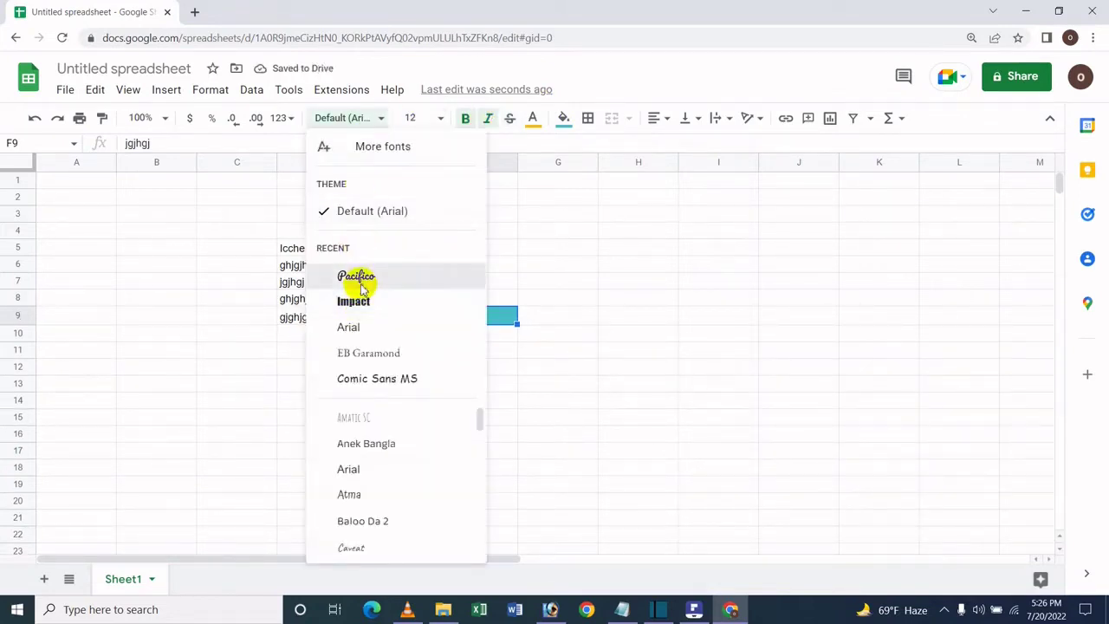
click(355, 278)
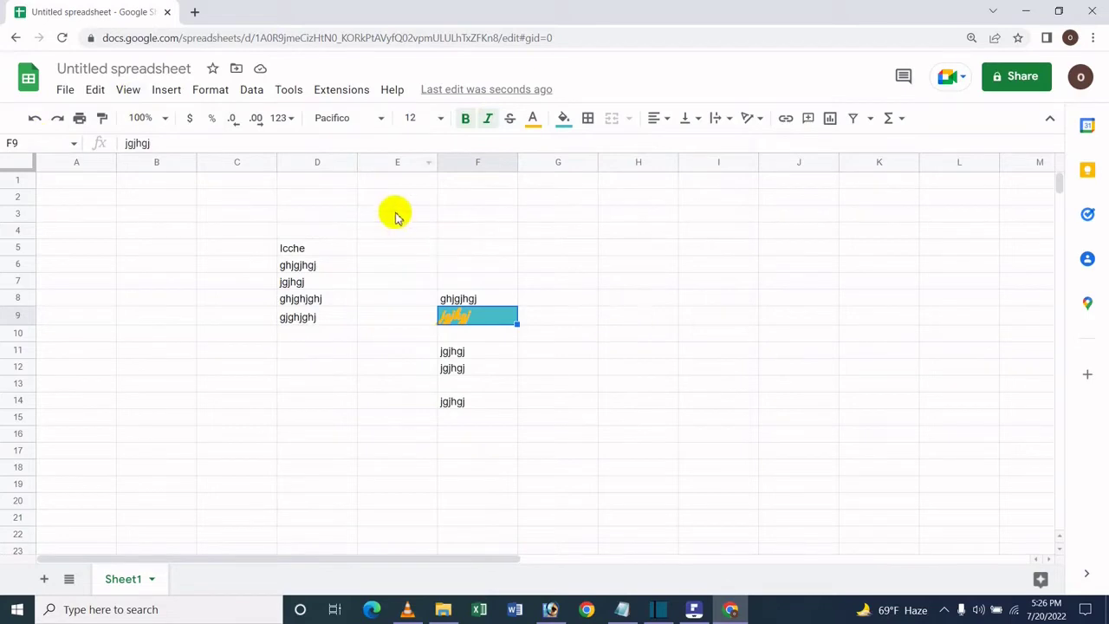
- Copy the formatted cell F9 and paste it with its formatting into the empty cell F10
key(ctrl+c)
click(549, 360)
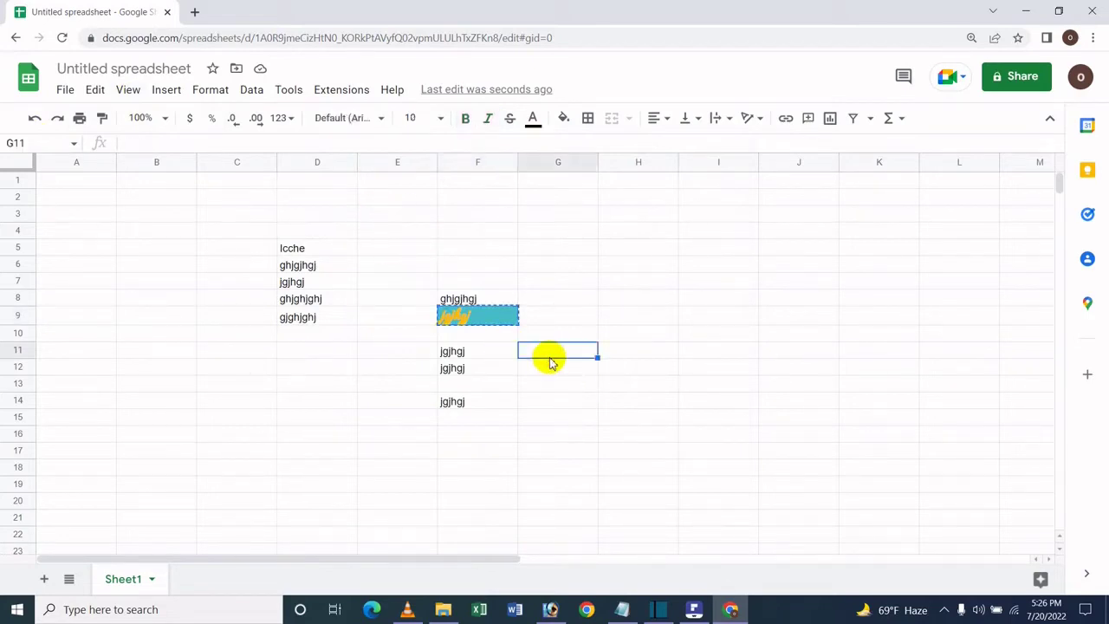
key(ctrl+v)
key(ctrl+z)
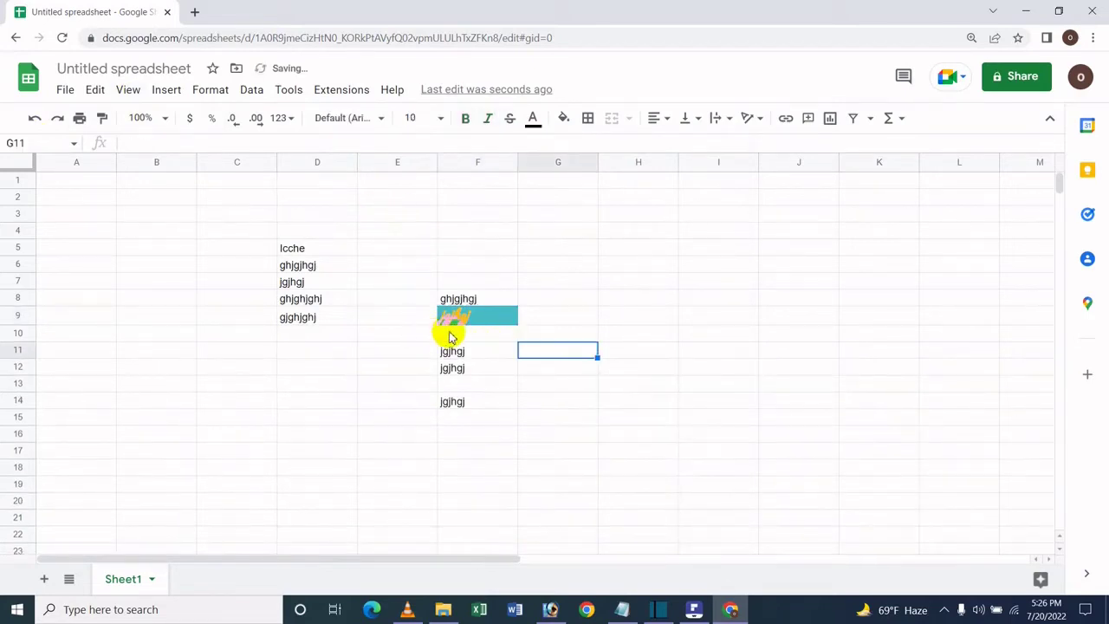
click(449, 336)
key(ctrl+v)
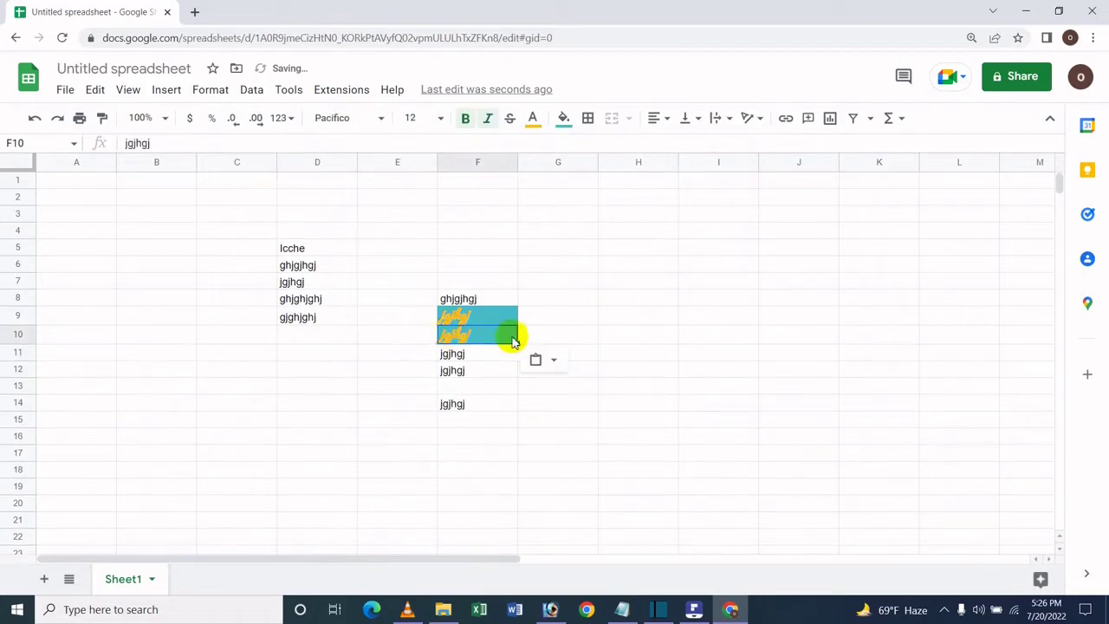
- Paste only the value of the copied cell F9 into cell F13, without its formatting
click(469, 389)
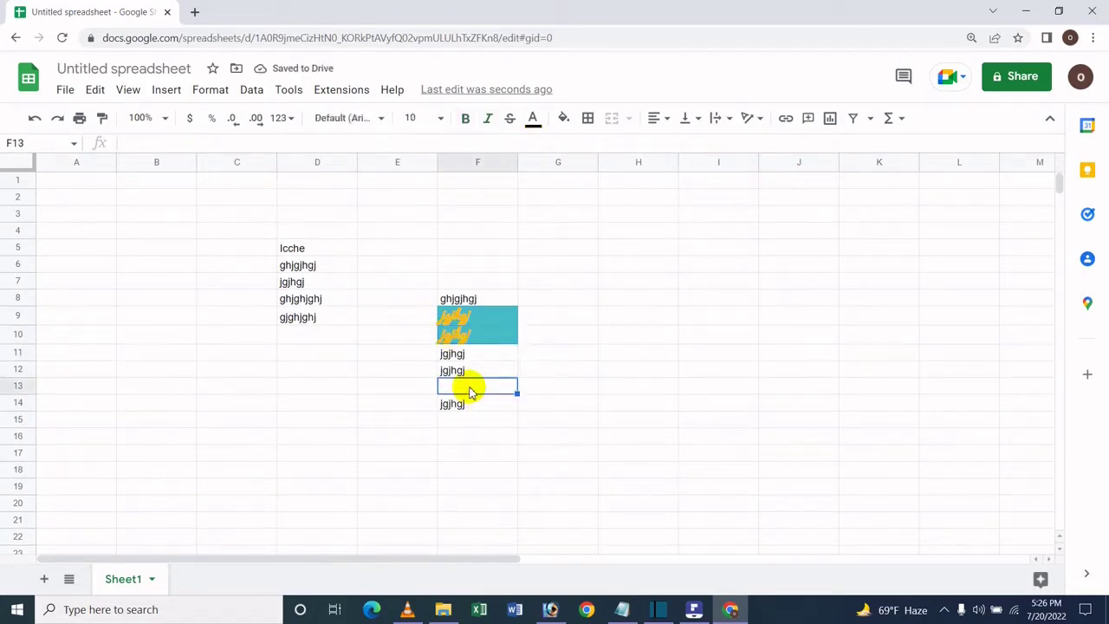
click(95, 90)
mouse_move(139, 266)
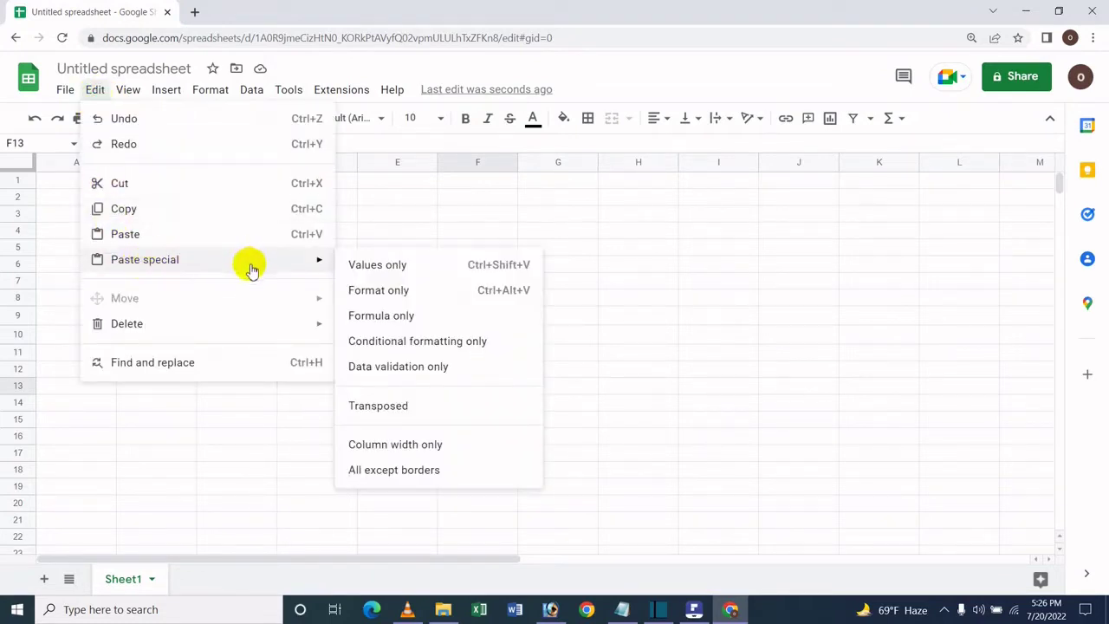
click(371, 266)
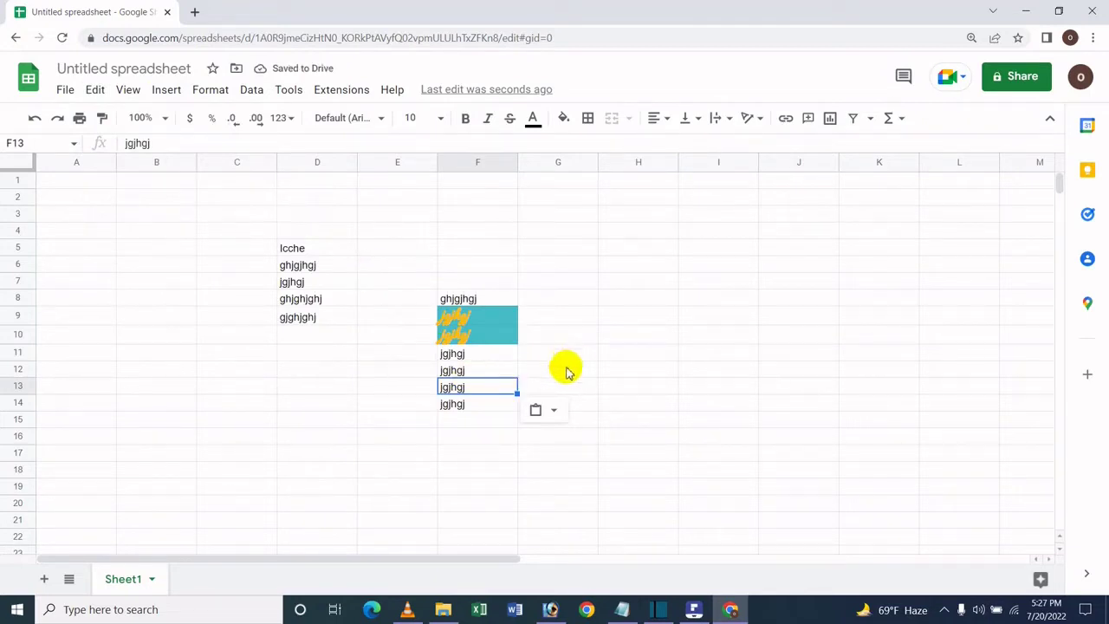
- Paste only the format of the copied cell F9 into the empty cell F15
click(456, 423)
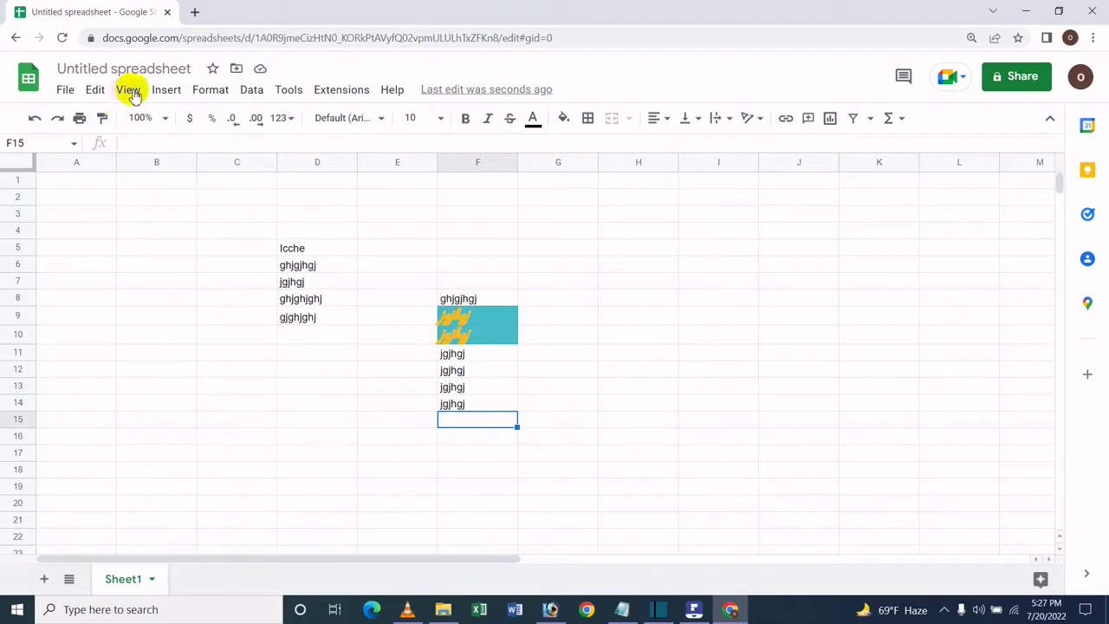
click(94, 89)
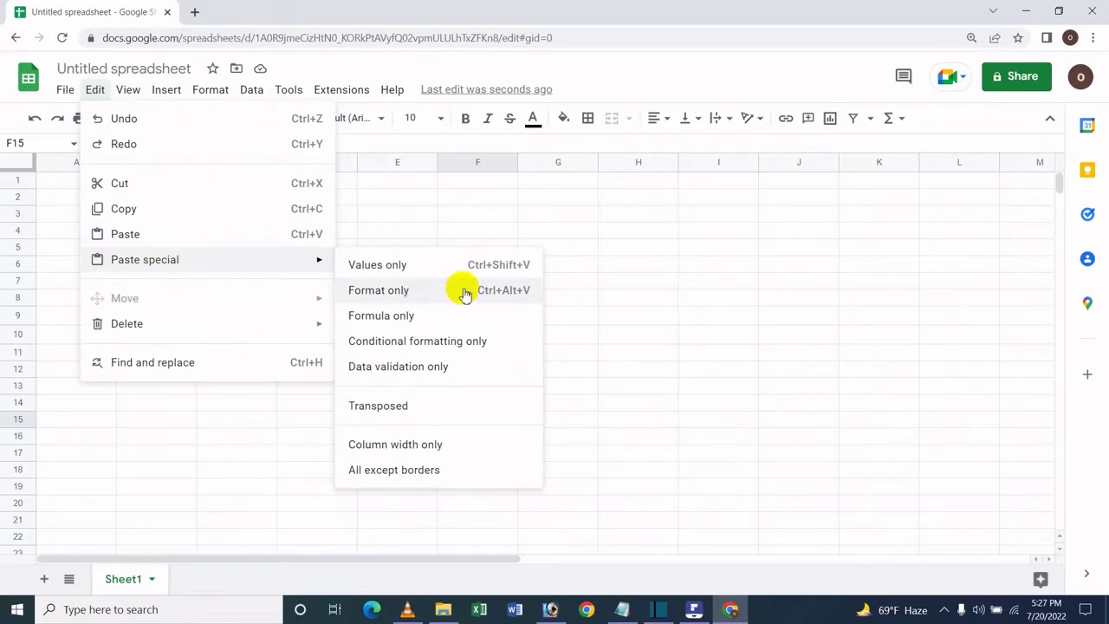
click(464, 293)
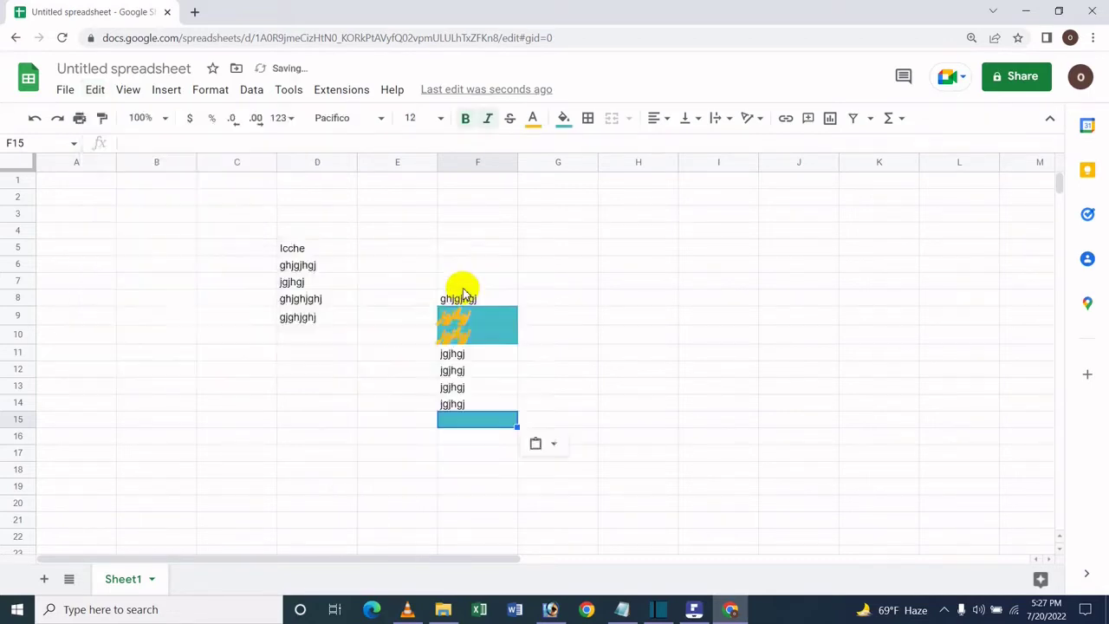
click(503, 448)
click(502, 421)
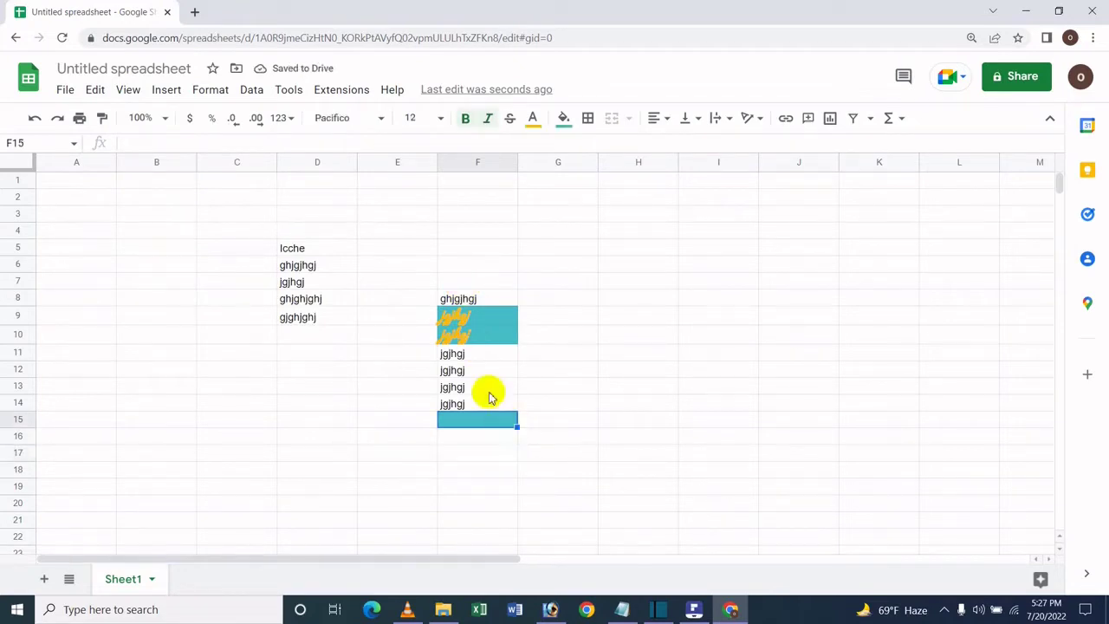
click(606, 371)
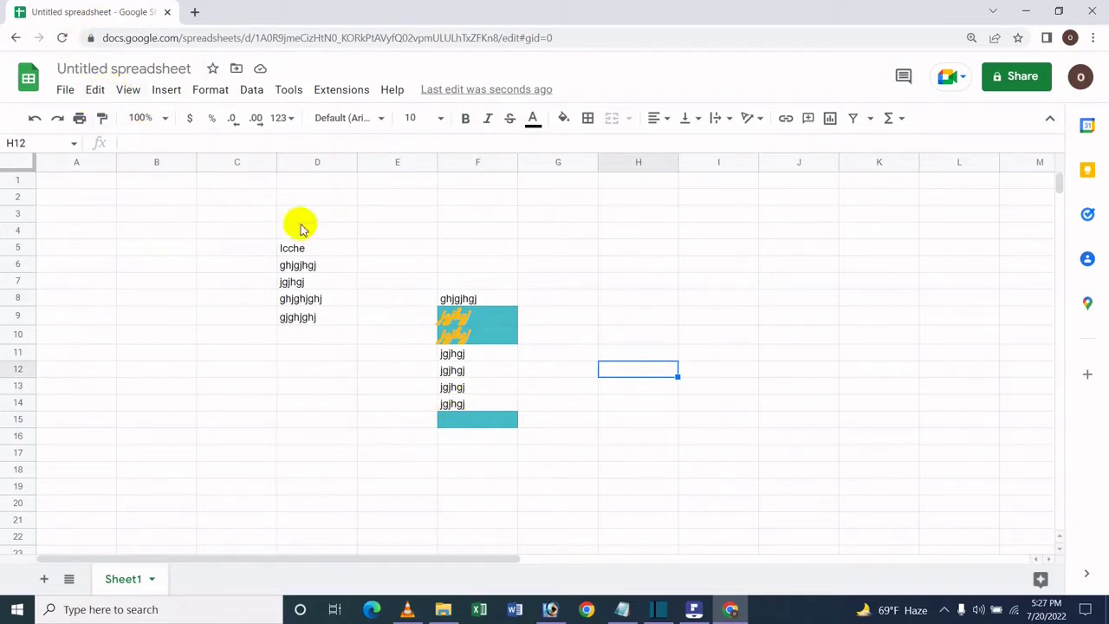
- Examine the available Paste special options, from formula only to column width only, without applying any
click(480, 437)
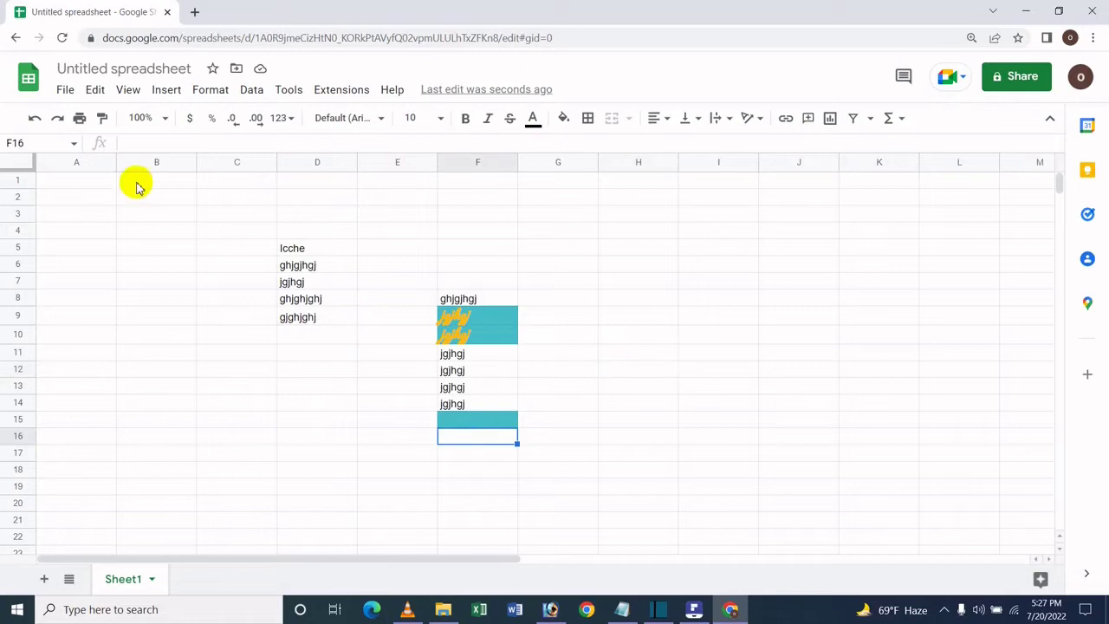
click(94, 90)
mouse_move(180, 259)
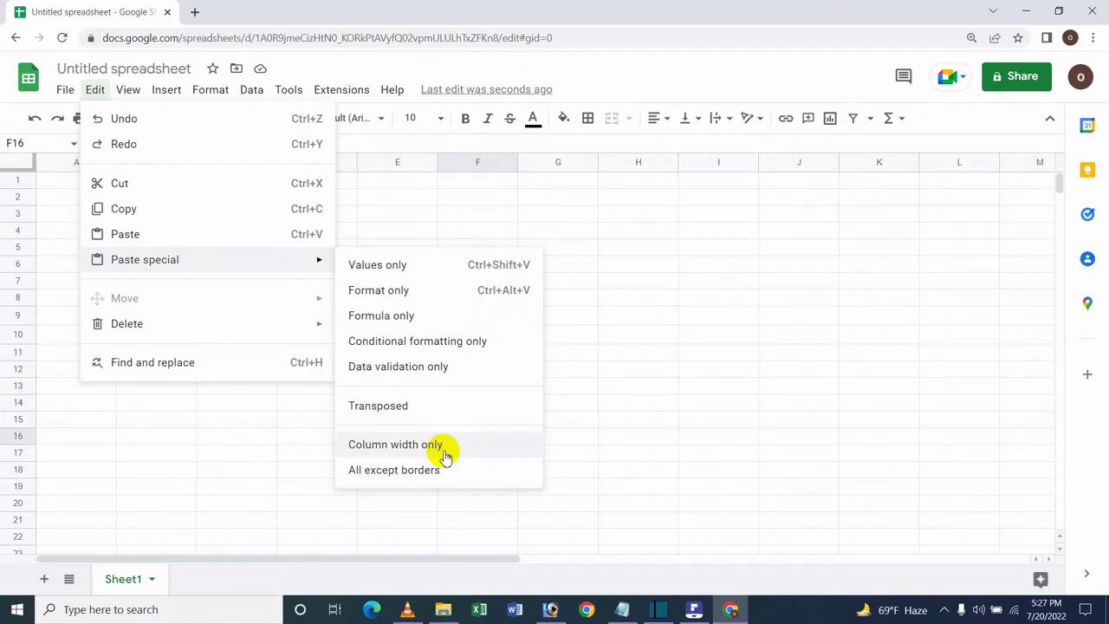
click(664, 457)
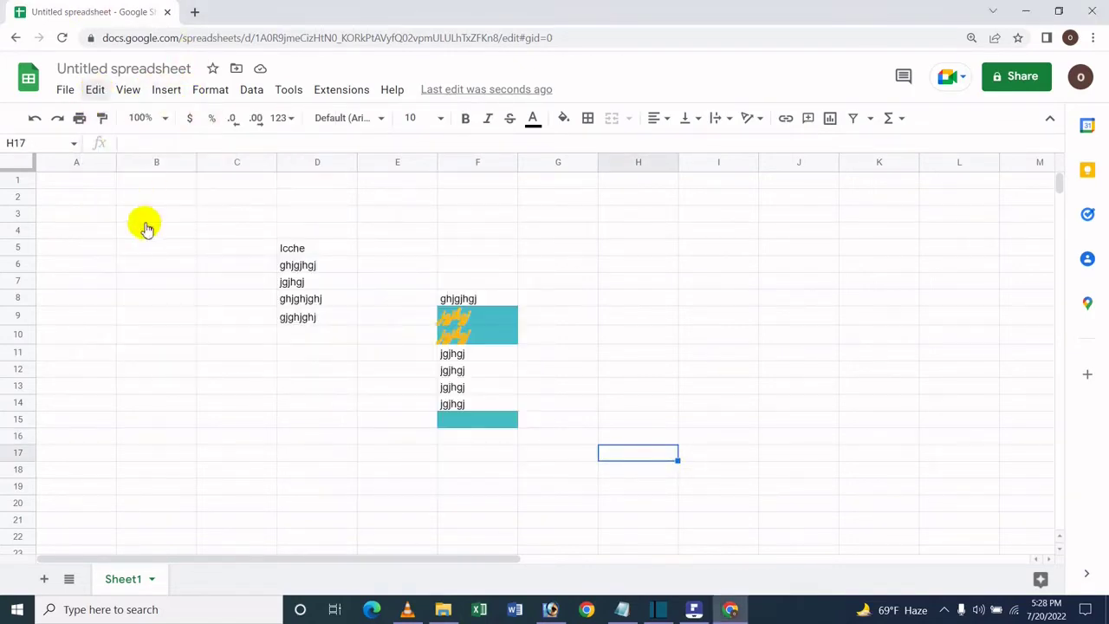
click(94, 89)
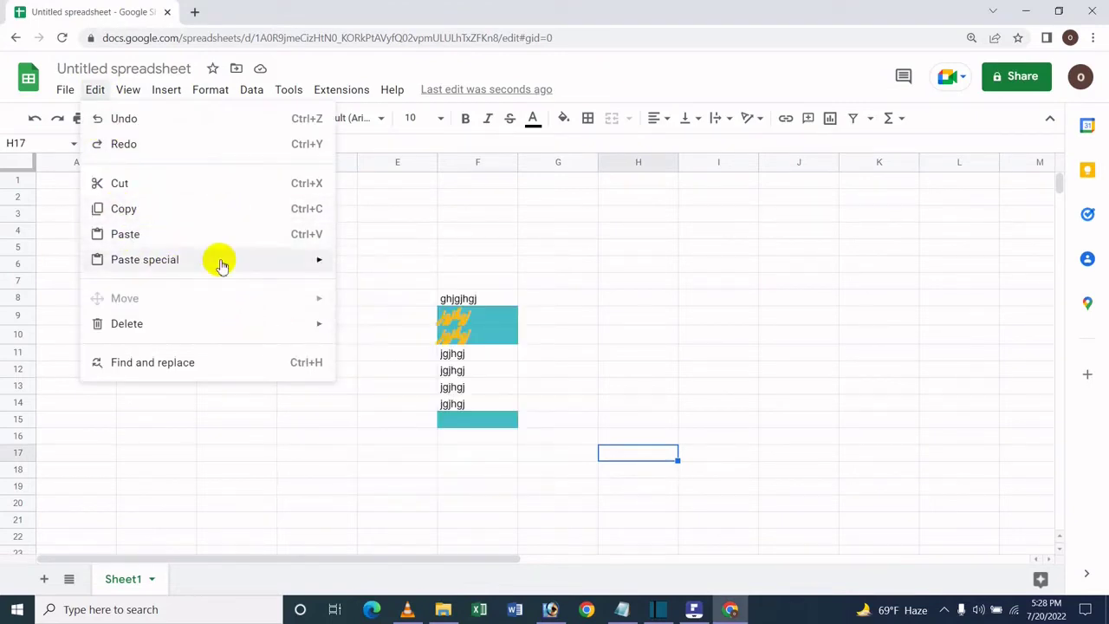
mouse_move(222, 265)
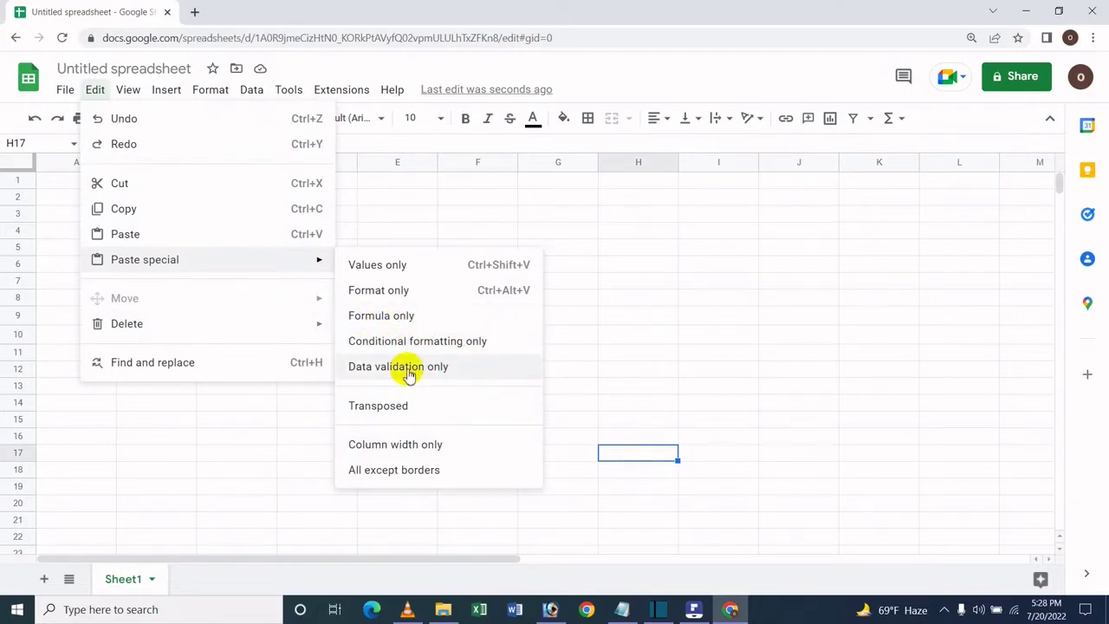
click(103, 120)
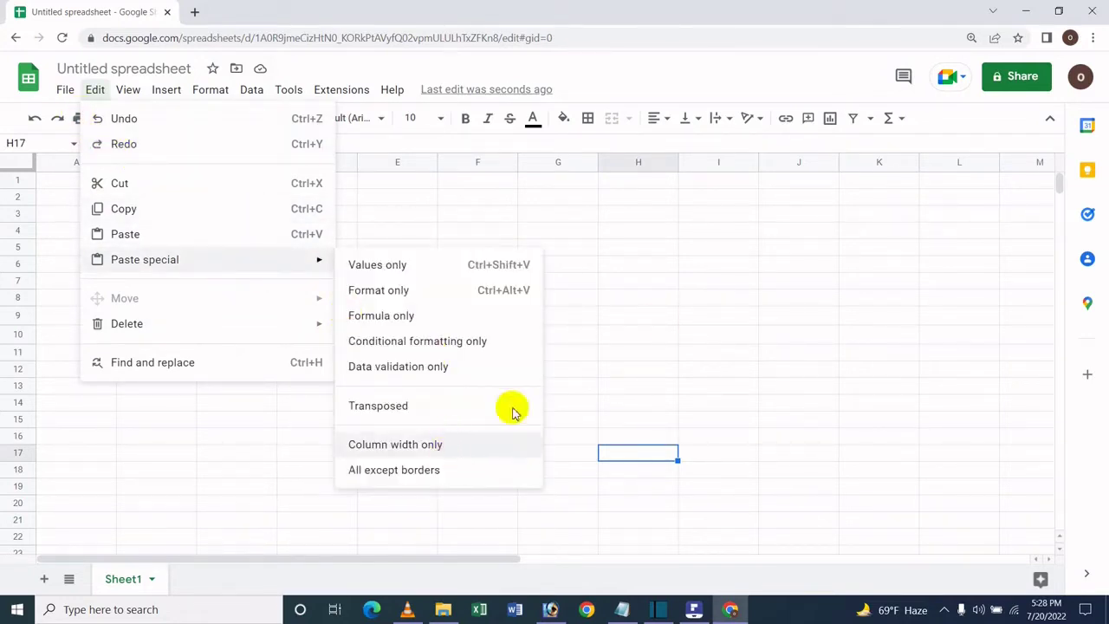
click(725, 215)
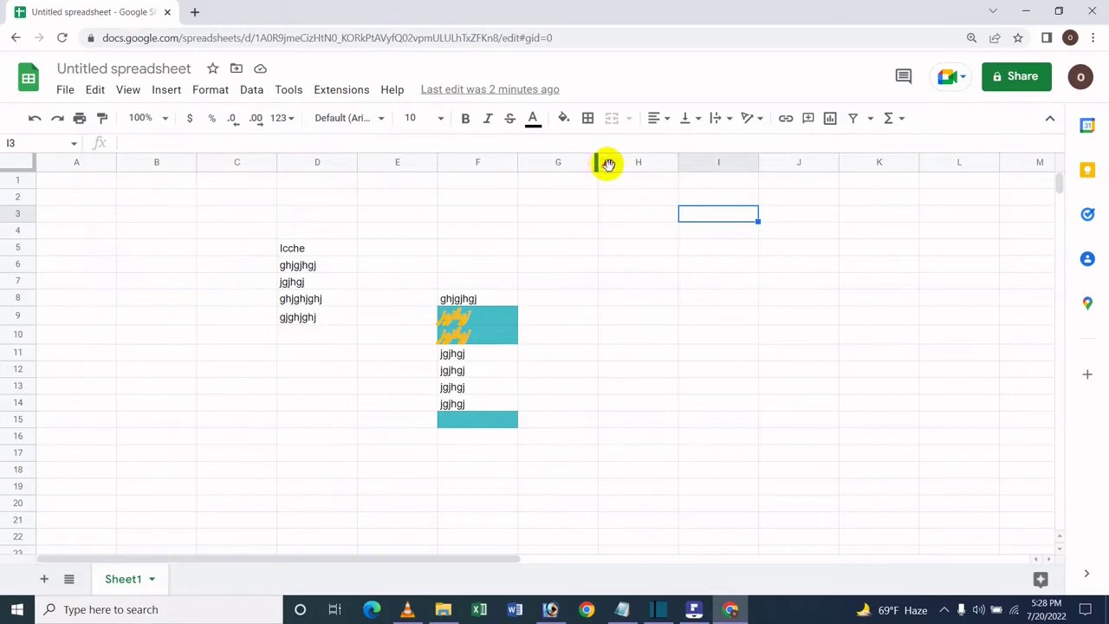
- Narrow column E by about a third of its width
drag(595, 165, 610, 164)
click(394, 214)
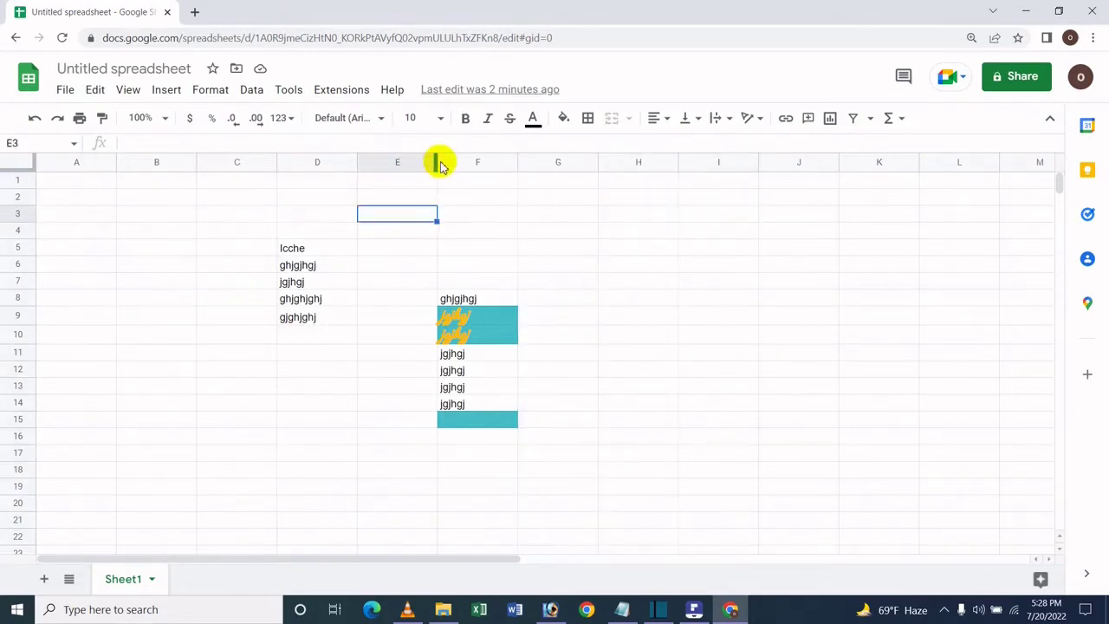
drag(436, 161, 411, 161)
- Enter the text "gdfg" in cell E2 of the narrowed column and copy that cell
click(388, 268)
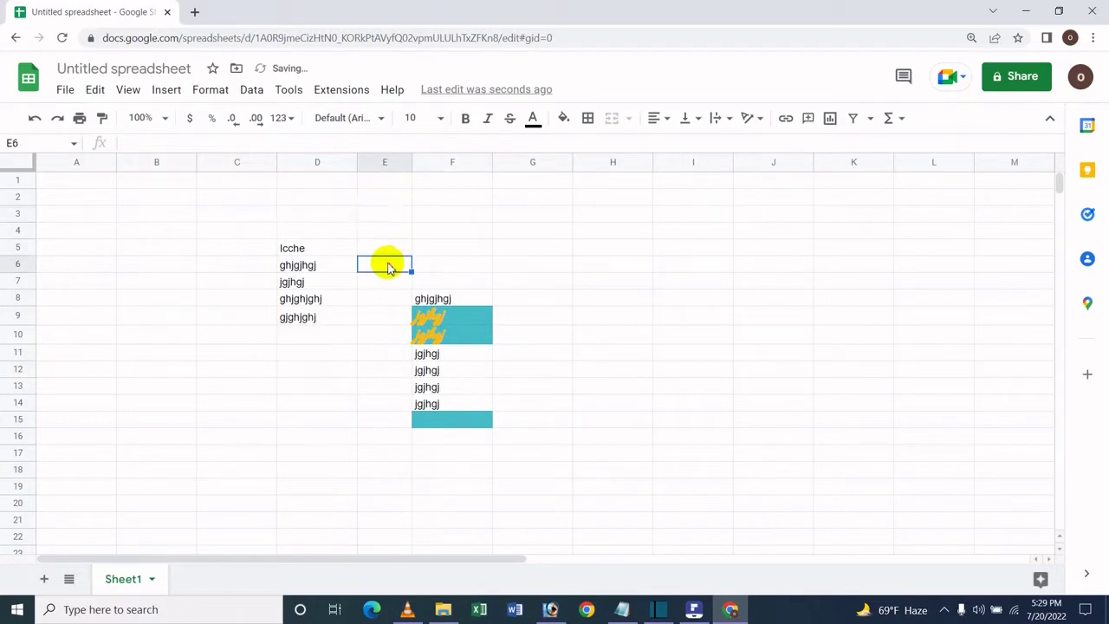
key(ctrl+c)
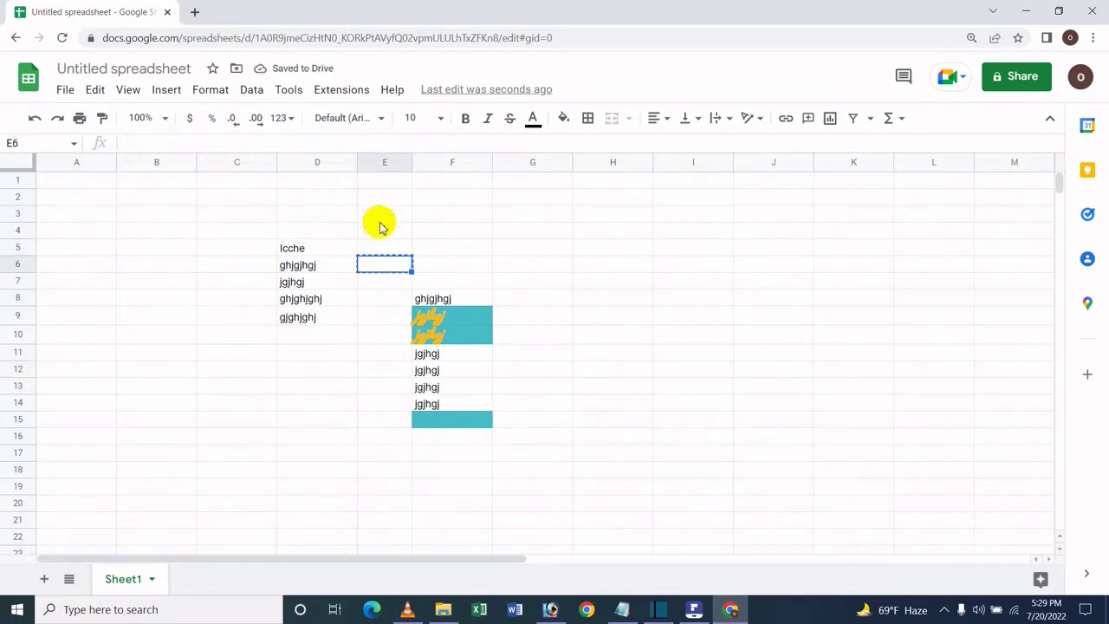
click(399, 232)
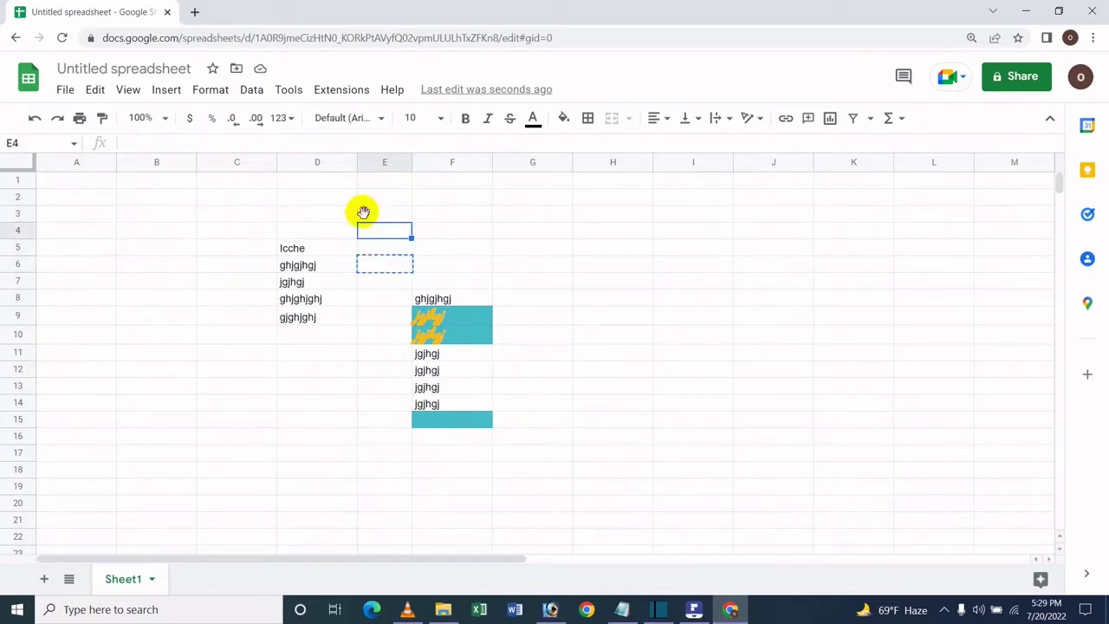
click(376, 194)
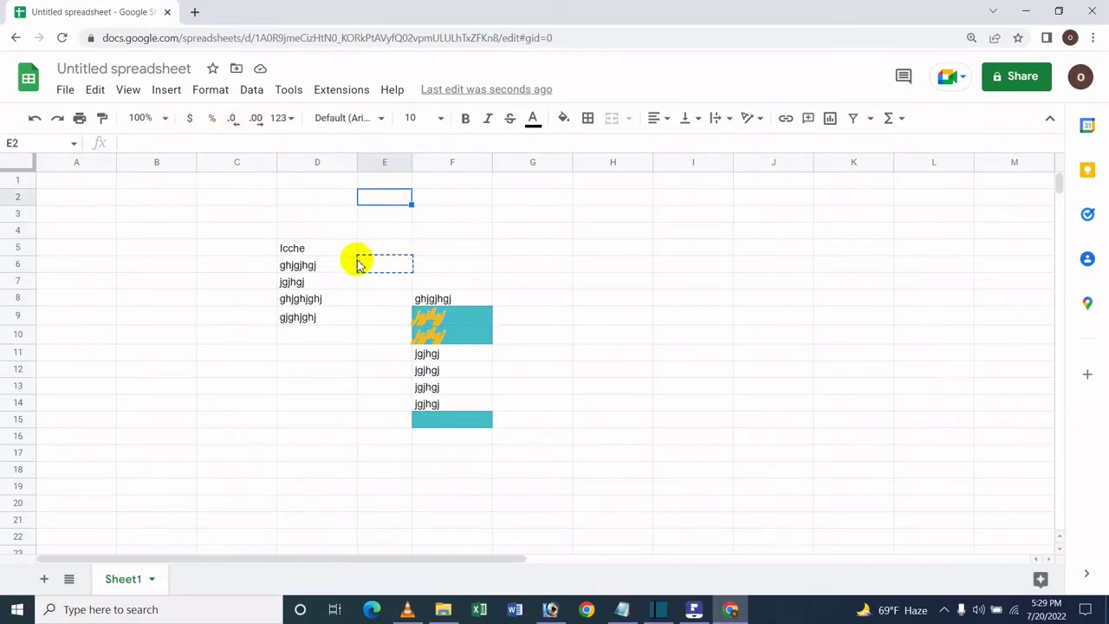
click(395, 231)
click(372, 200)
key(ctrl+c)
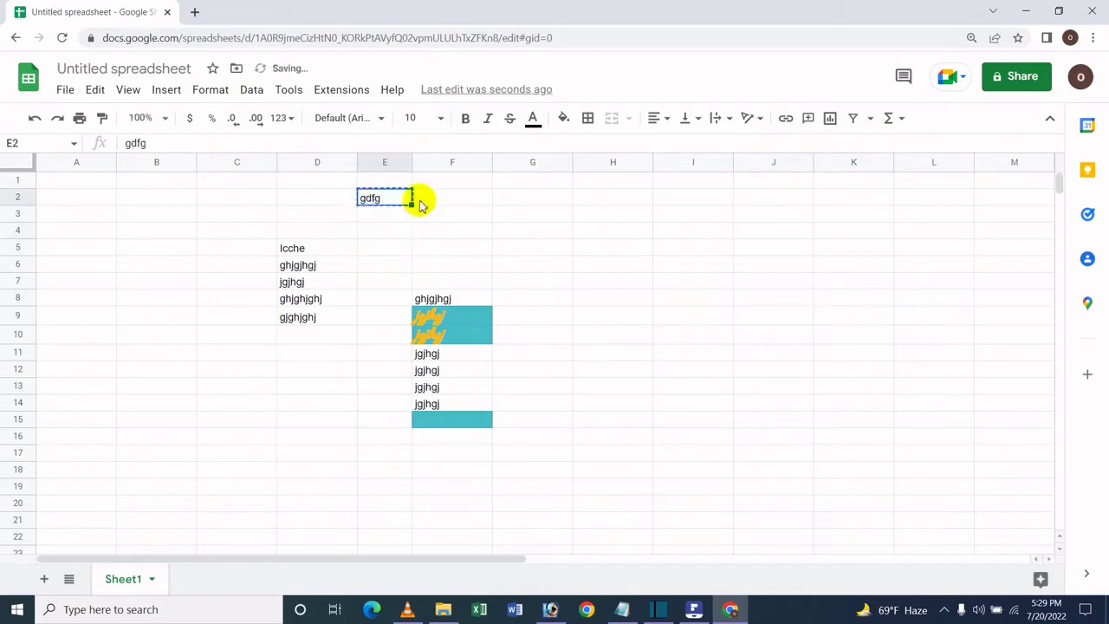
- Apply only the column width of the copied cell E2 to column I by pasting it at cell I5
click(663, 252)
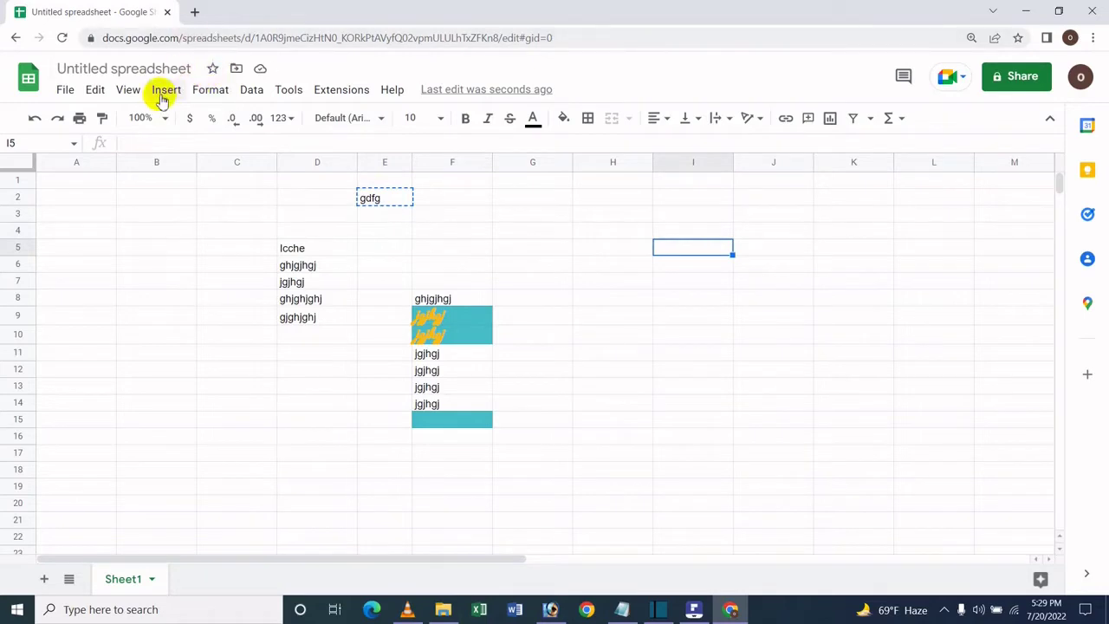
click(104, 97)
mouse_move(144, 257)
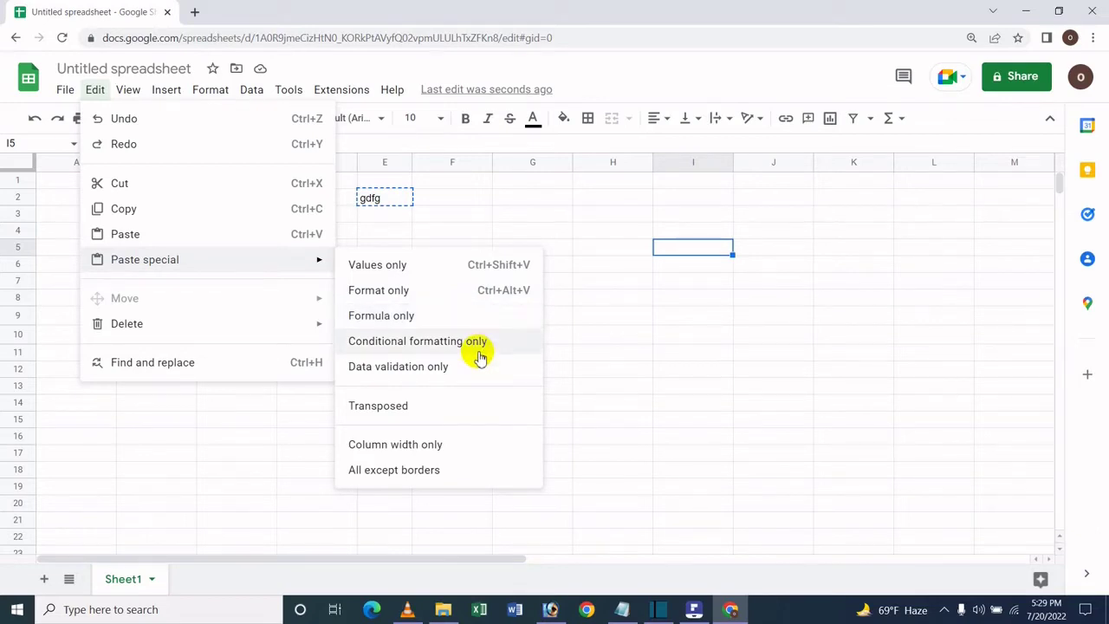
click(433, 445)
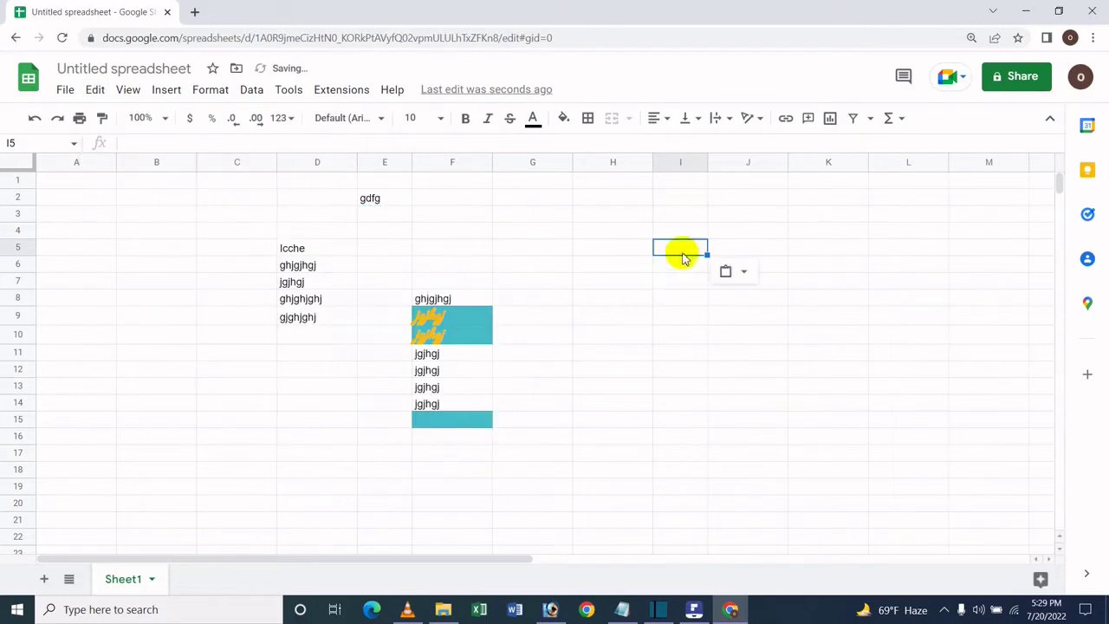
click(176, 217)
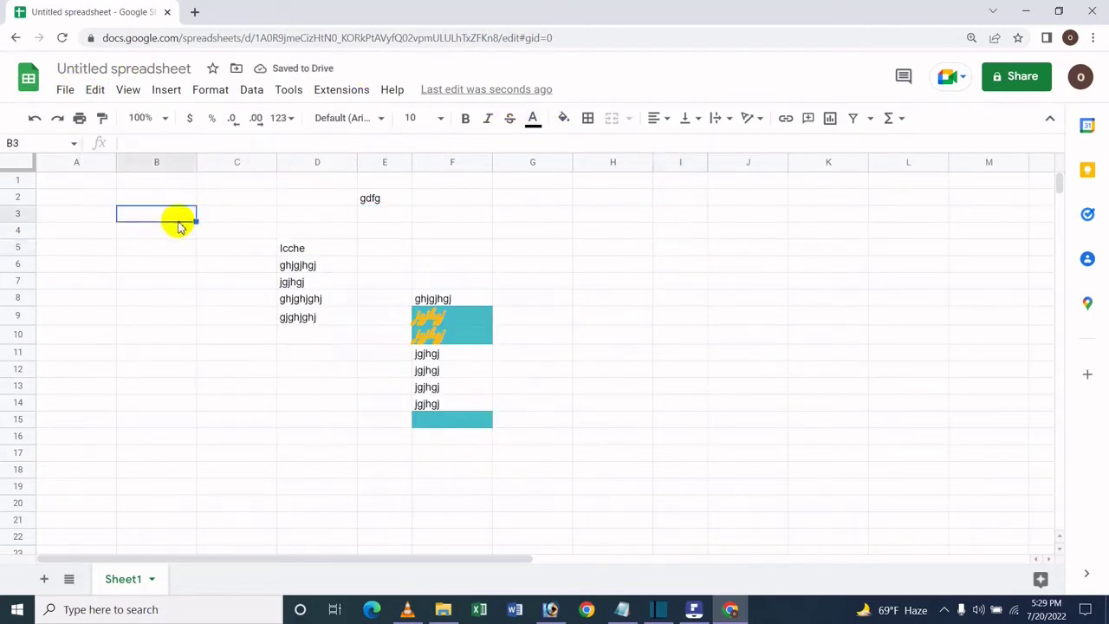
click(95, 97)
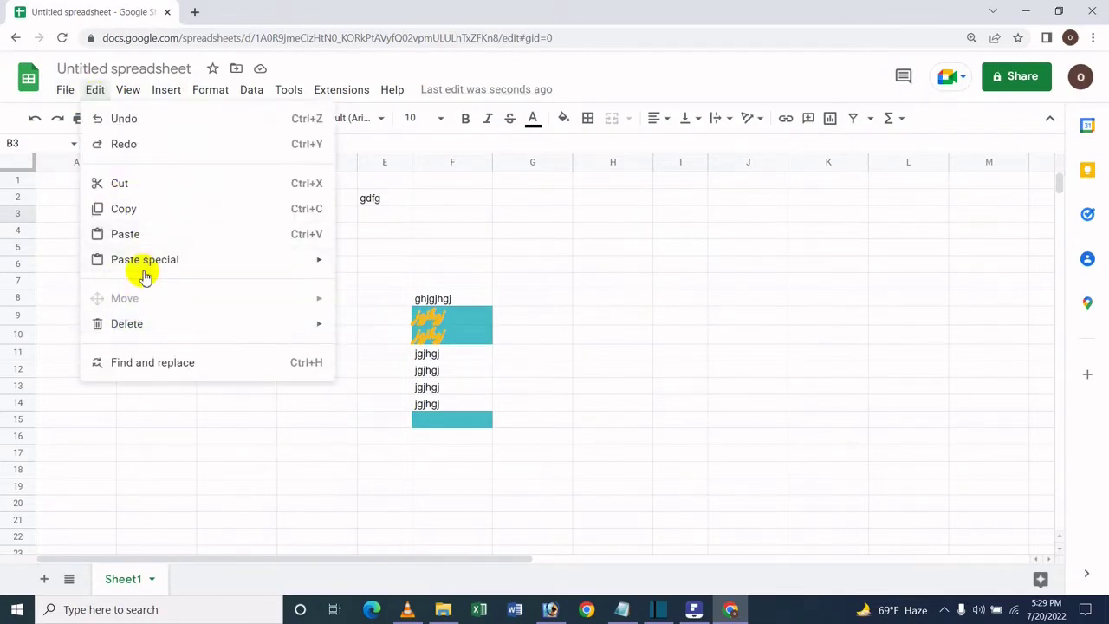
mouse_move(145, 275)
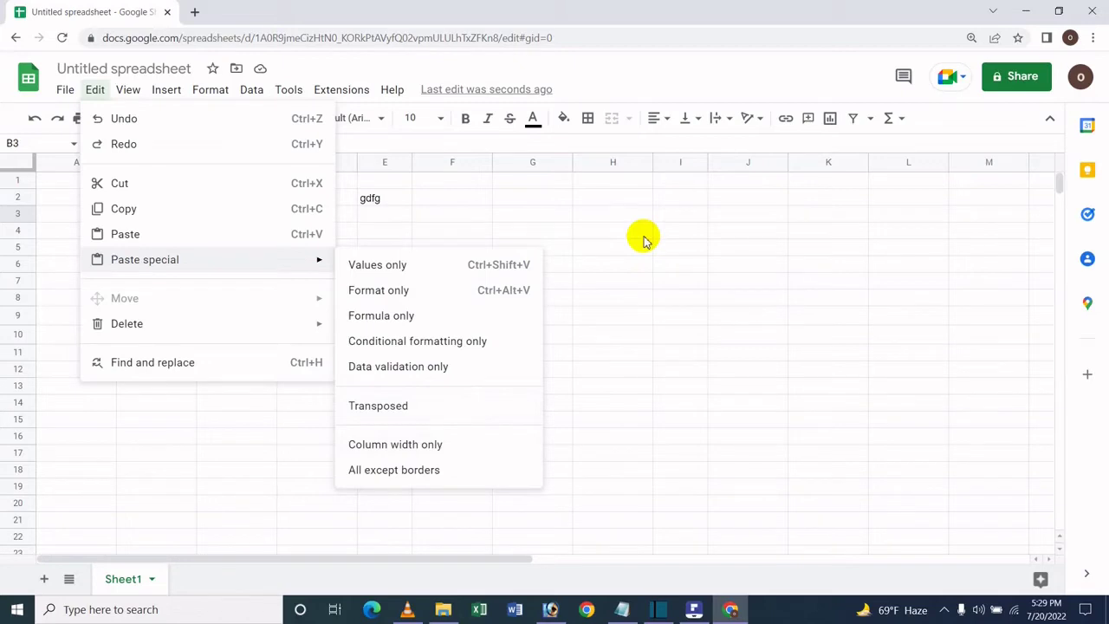
- Apply all borders to the empty cell range K7:M12
drag(643, 239, 992, 372)
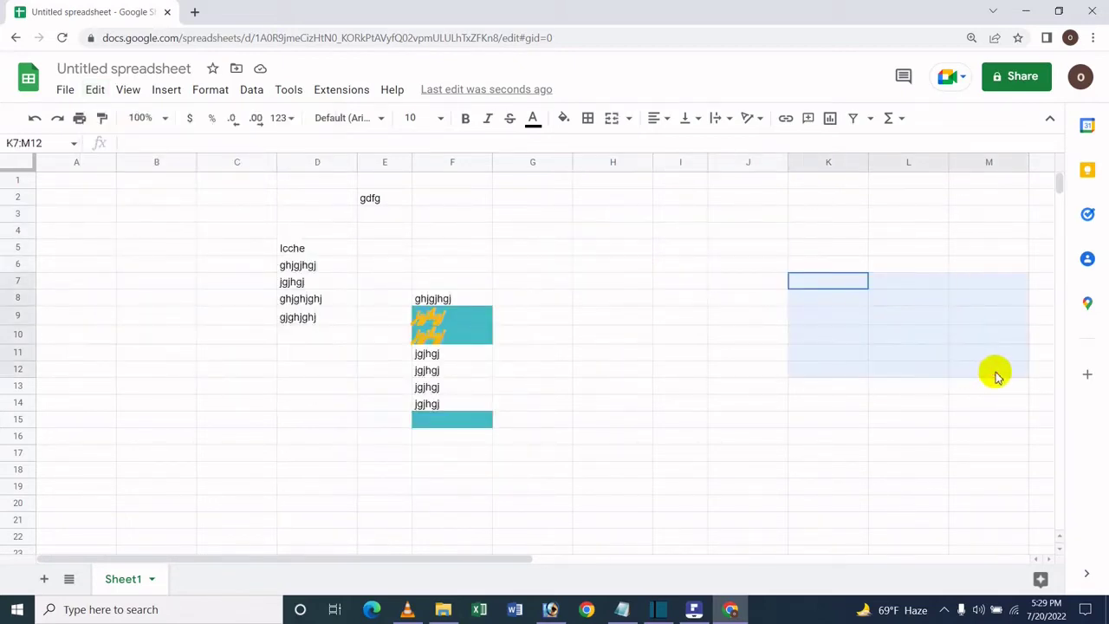
click(584, 120)
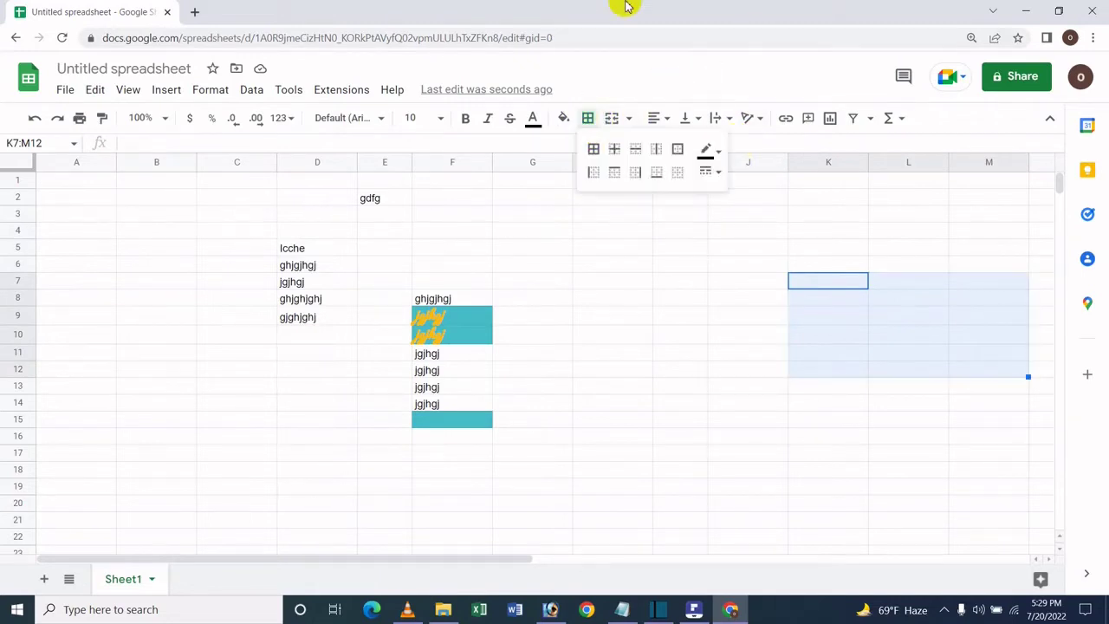
click(604, 149)
click(837, 322)
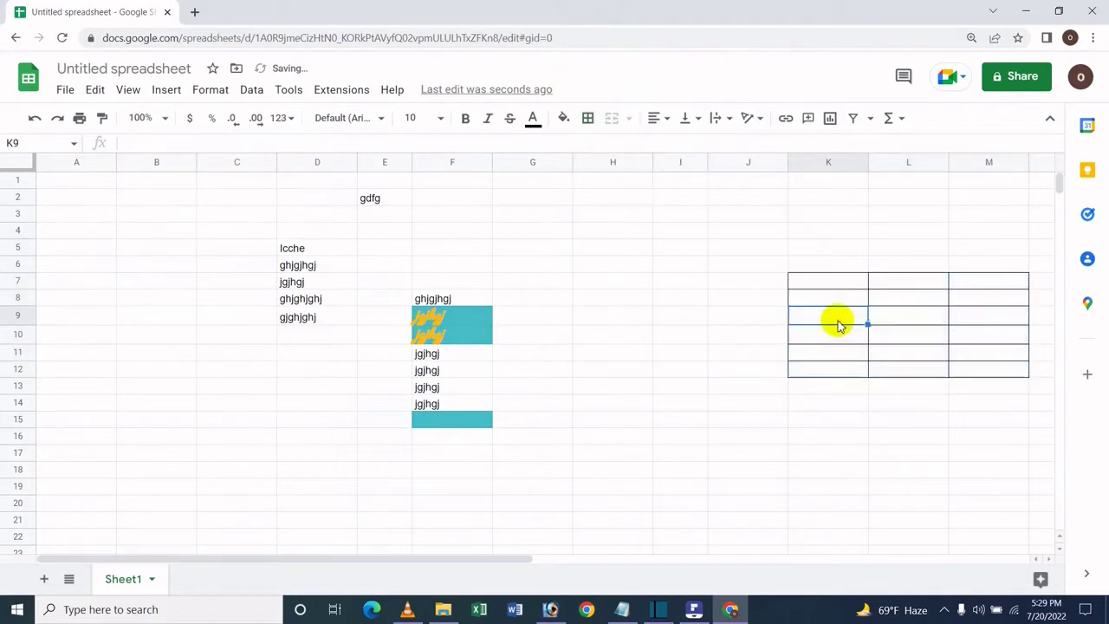
- Copy the bordered range K7:M12 and paste it with its borders starting at cell H6
drag(832, 282, 993, 374)
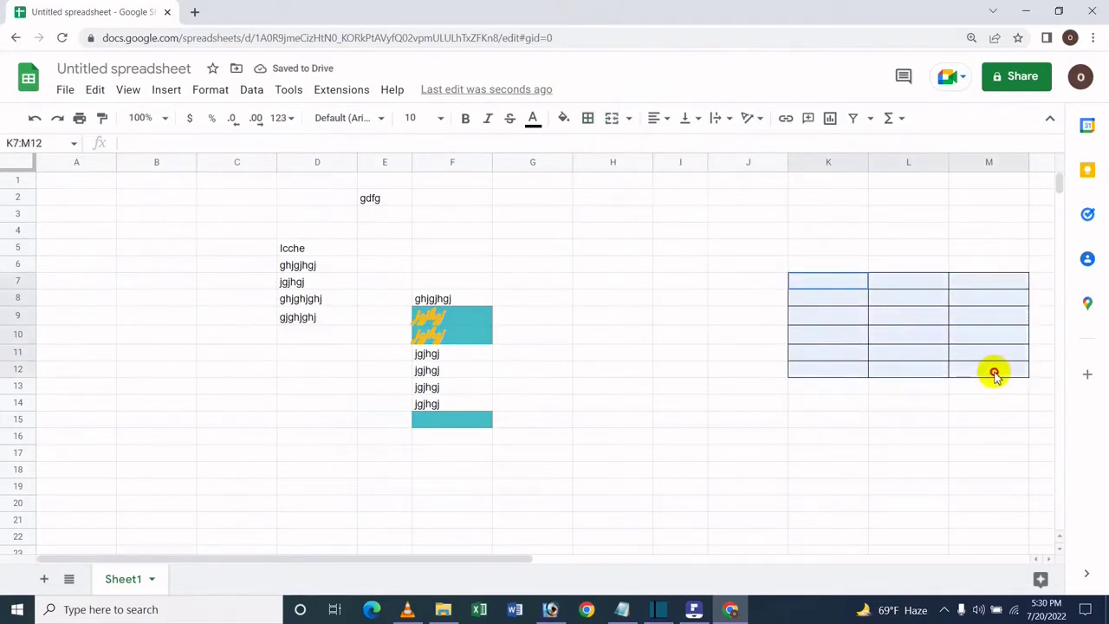
key(ctrl+c)
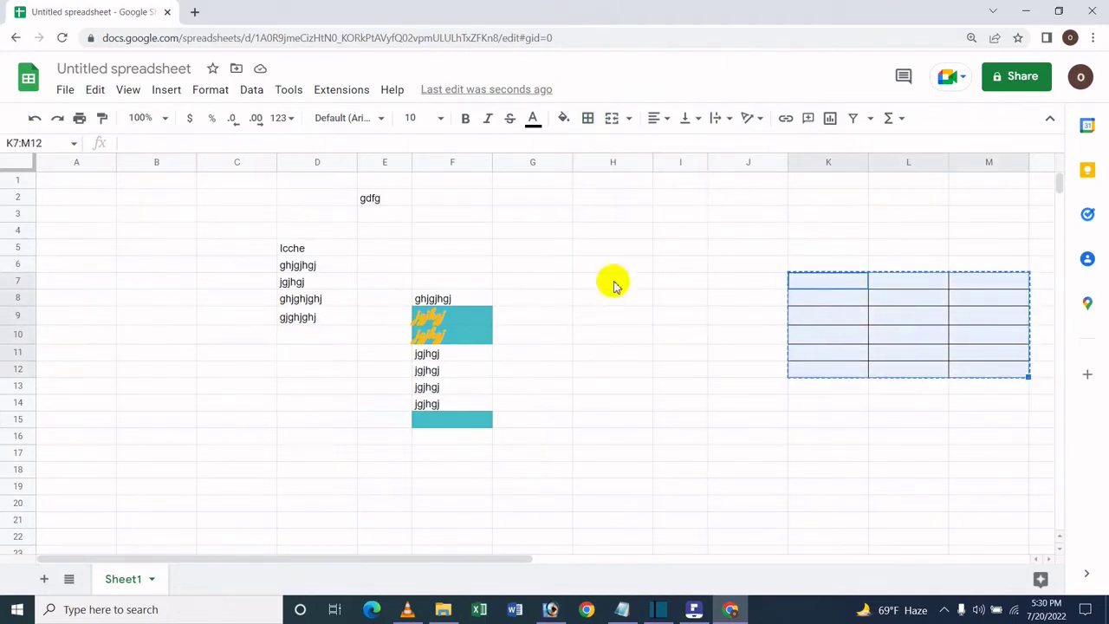
click(617, 270)
key(ctrl+v)
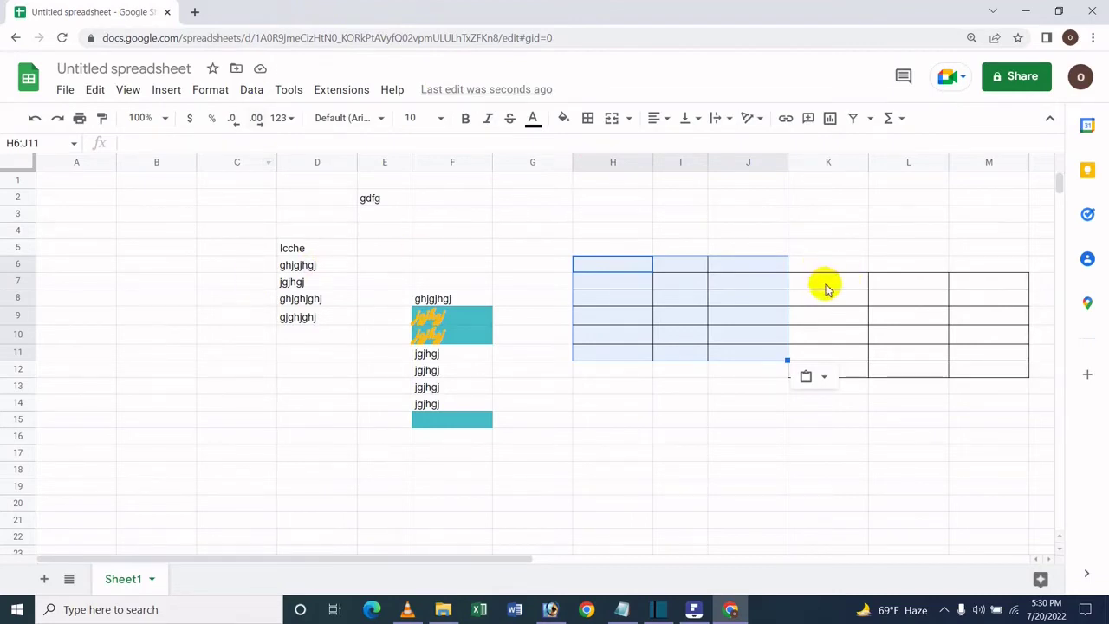
- Copy the range K7:M12 again and paste everything except its borders starting at cell B12
drag(825, 288, 1002, 369)
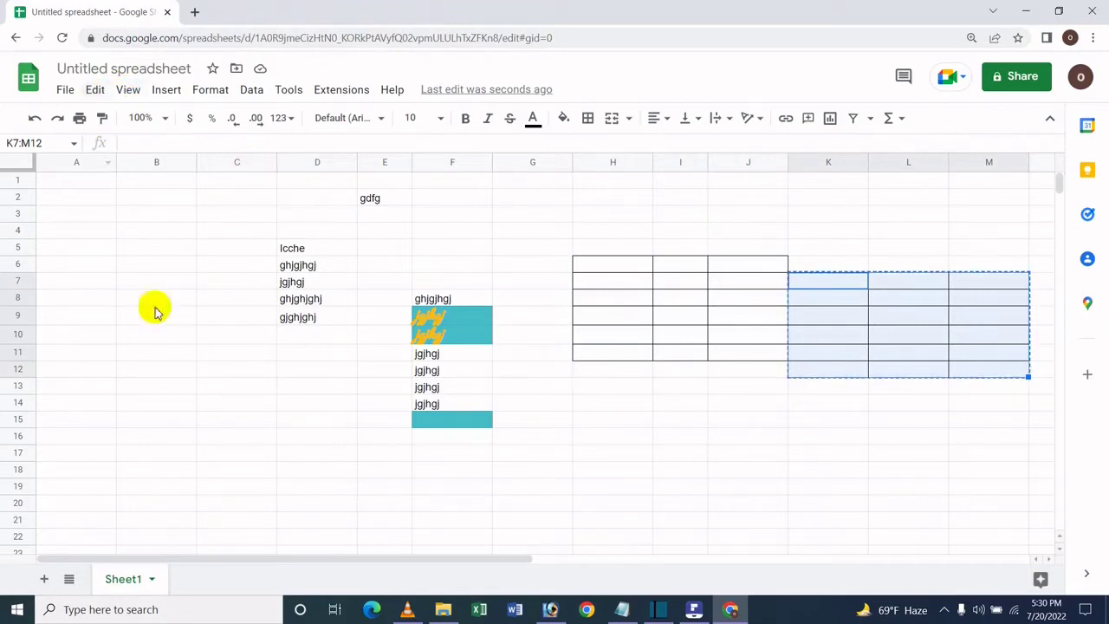
click(179, 367)
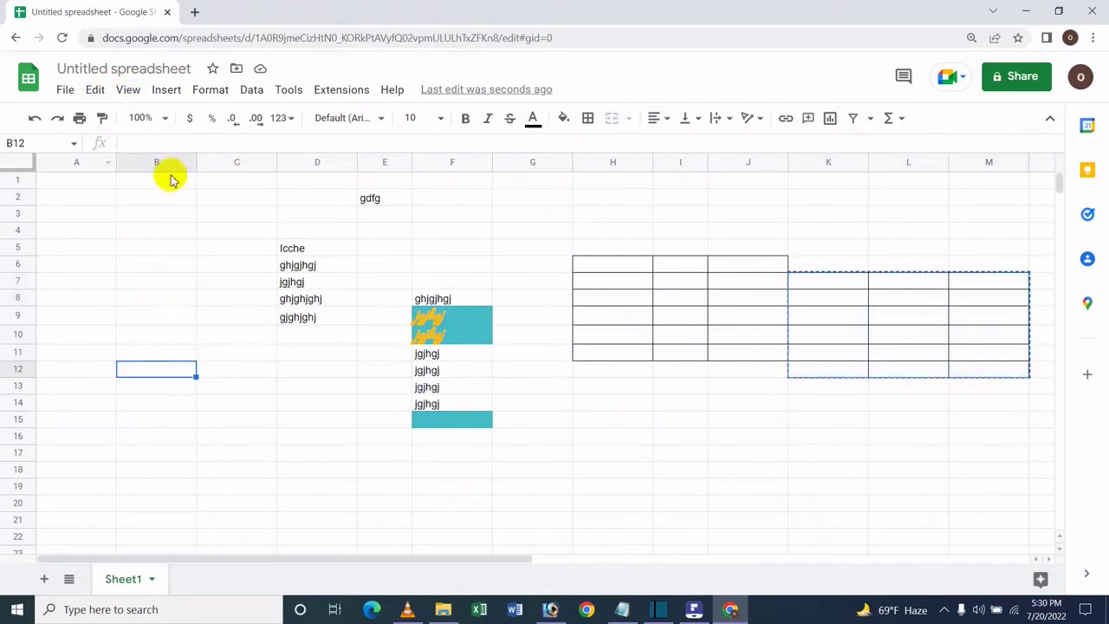
click(128, 92)
mouse_move(93, 90)
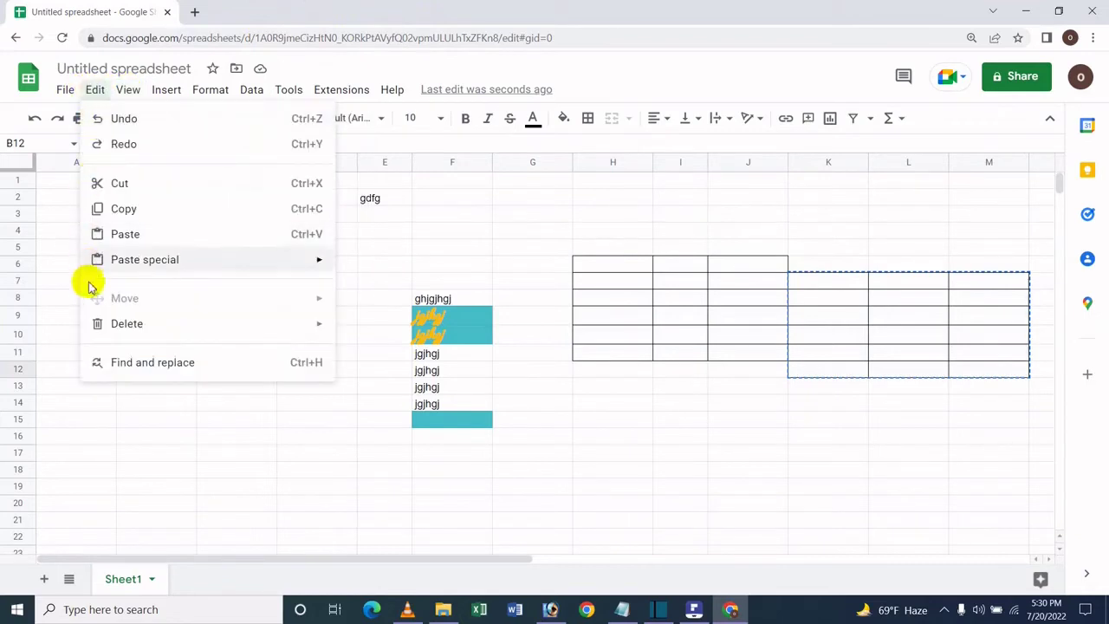
mouse_move(157, 271)
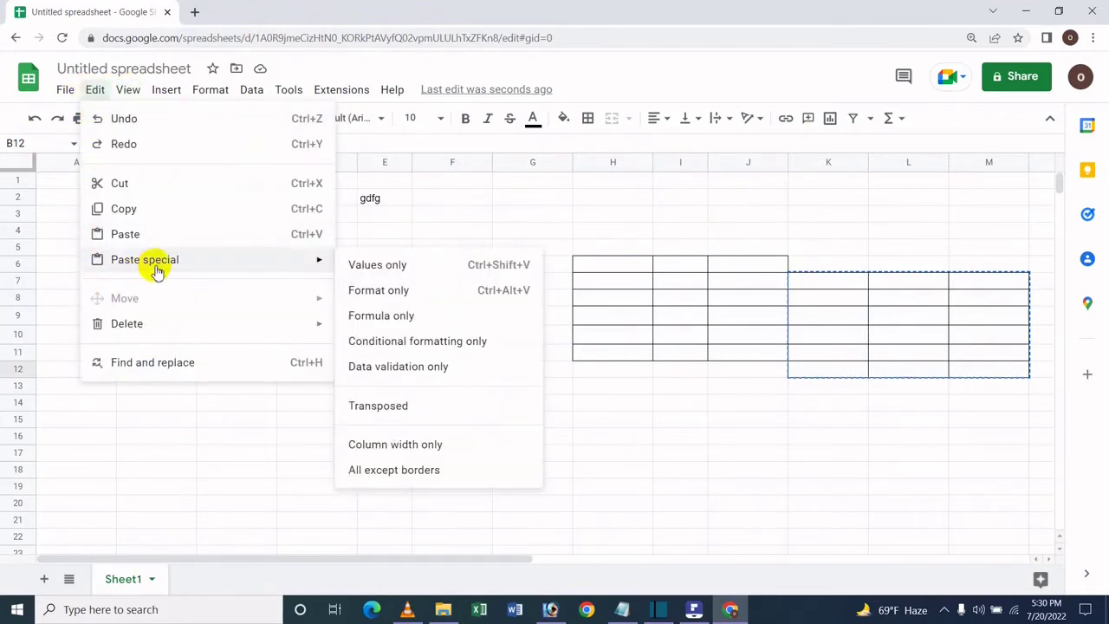
click(398, 481)
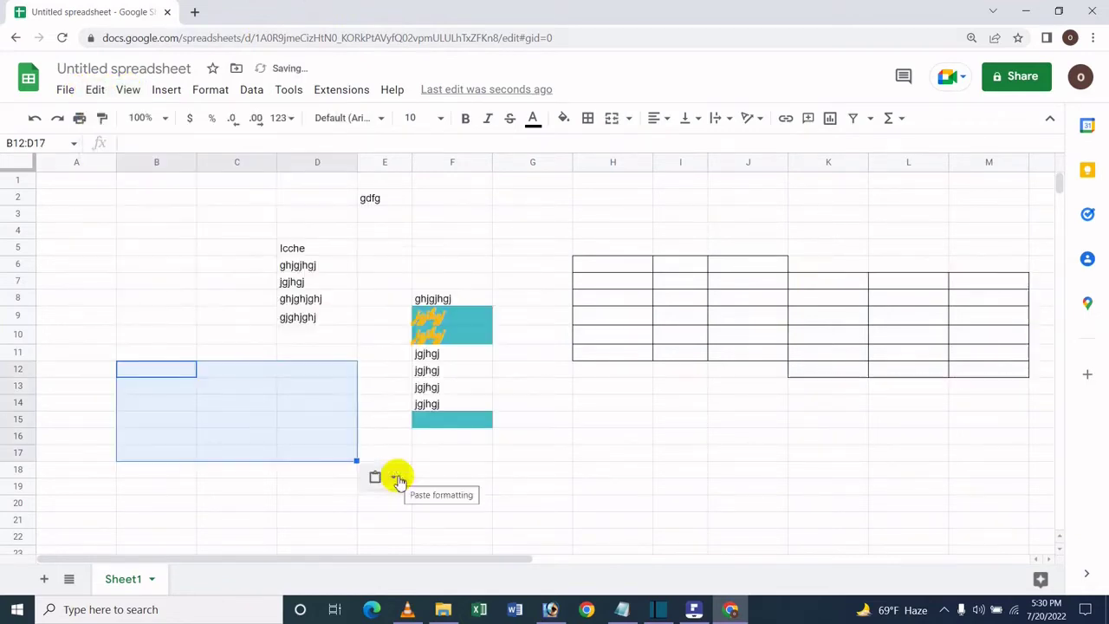
click(339, 419)
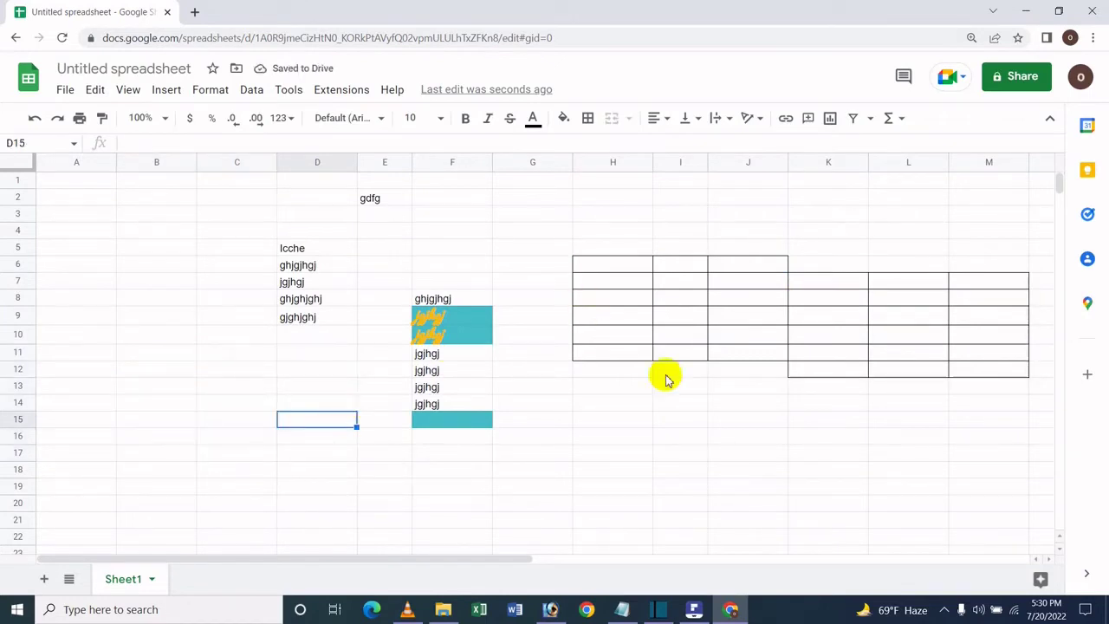
- Paste the copied table normally, borders included, starting at cell H19
click(641, 491)
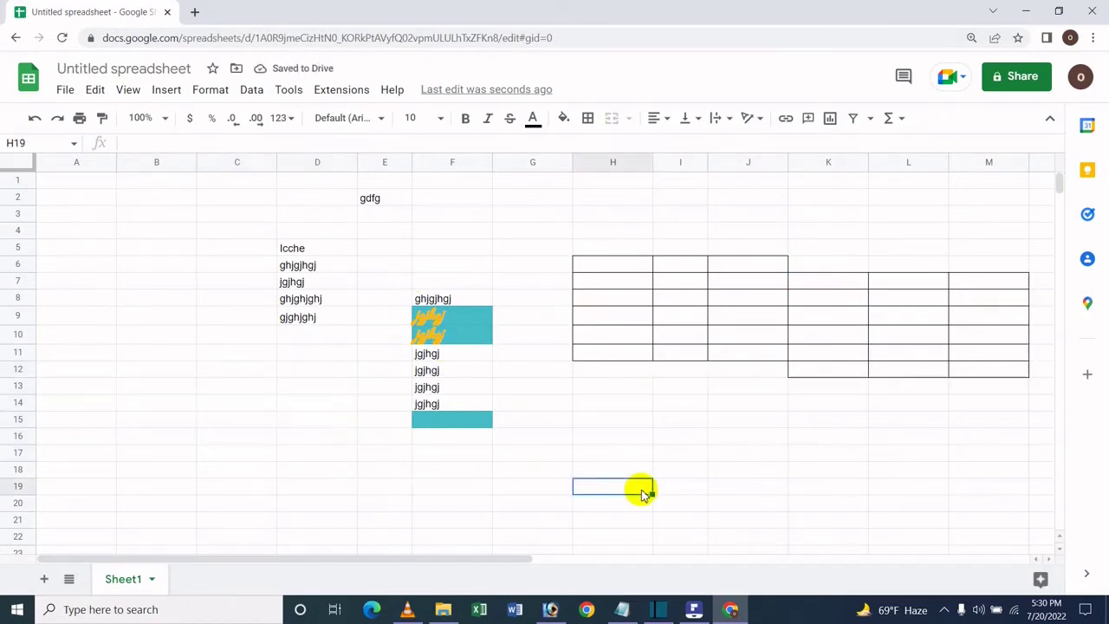
key(ctrl+v)
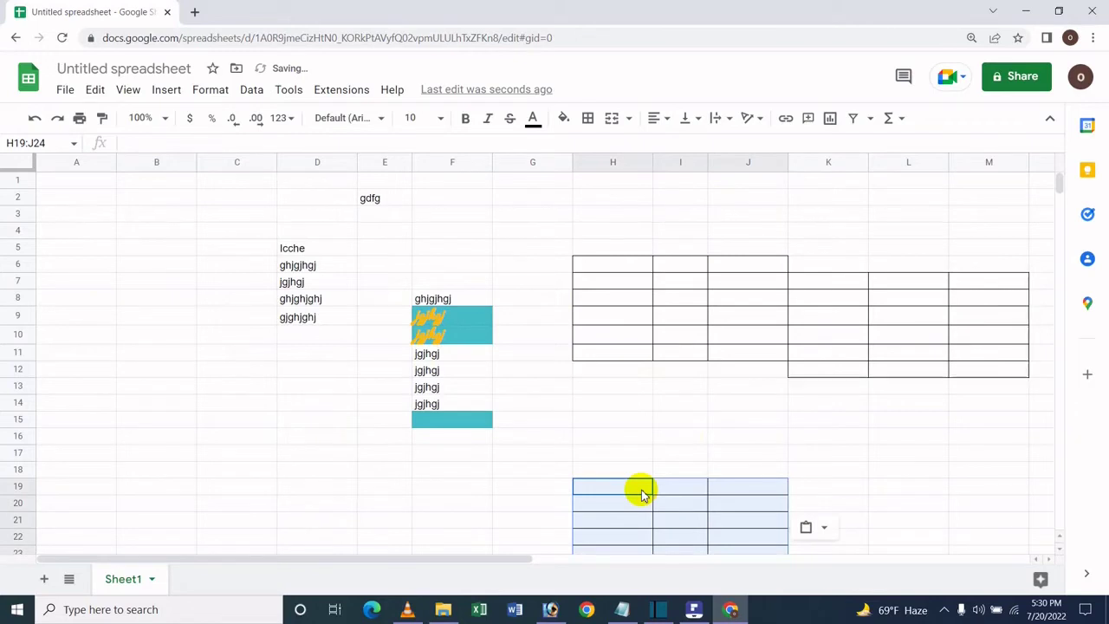
click(97, 91)
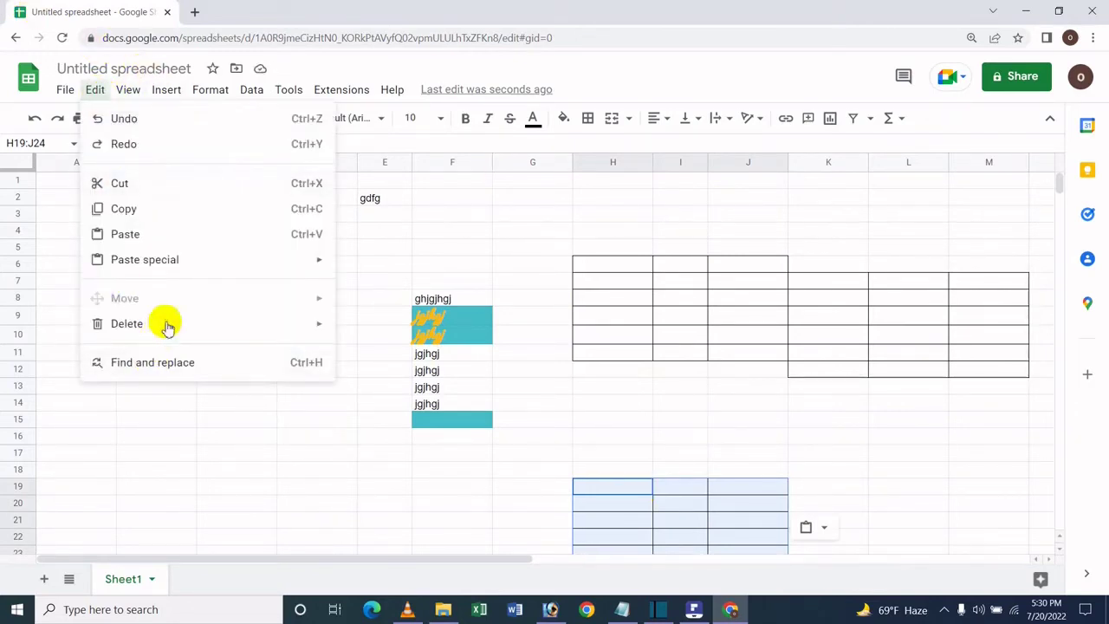
mouse_move(204, 269)
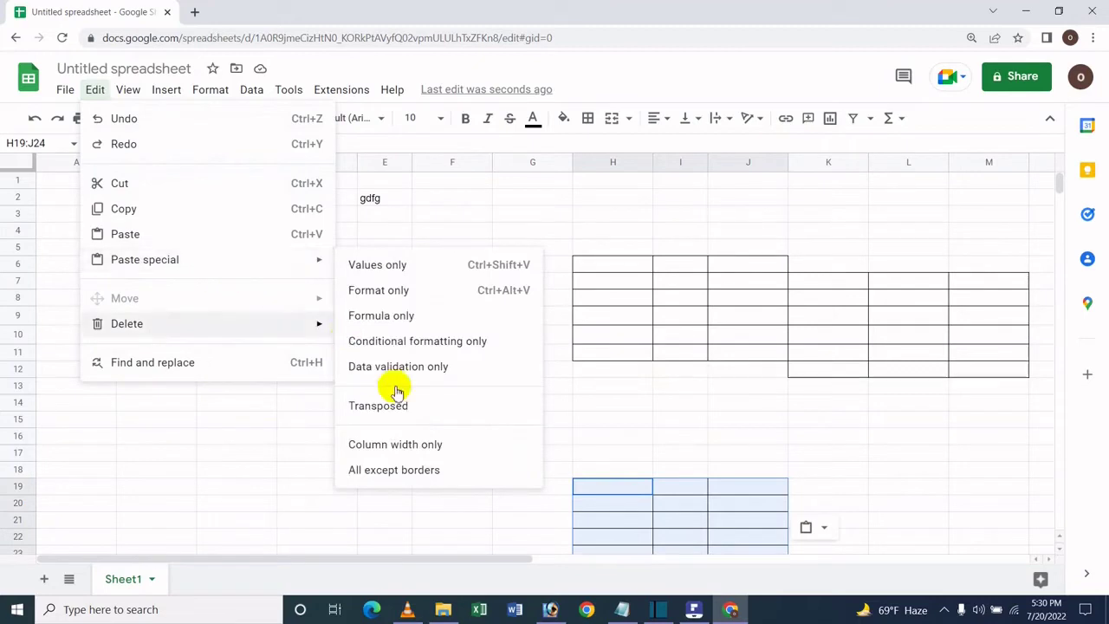
click(691, 389)
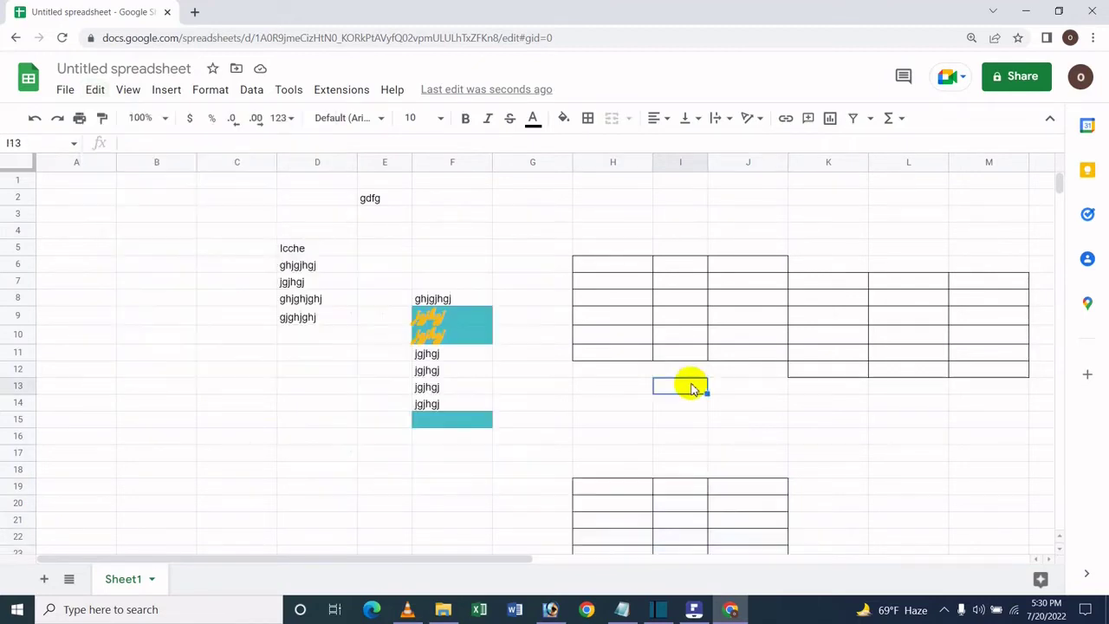
- Paste the copied table transposed starting at cell C17, swapping its rows and columns
click(96, 89)
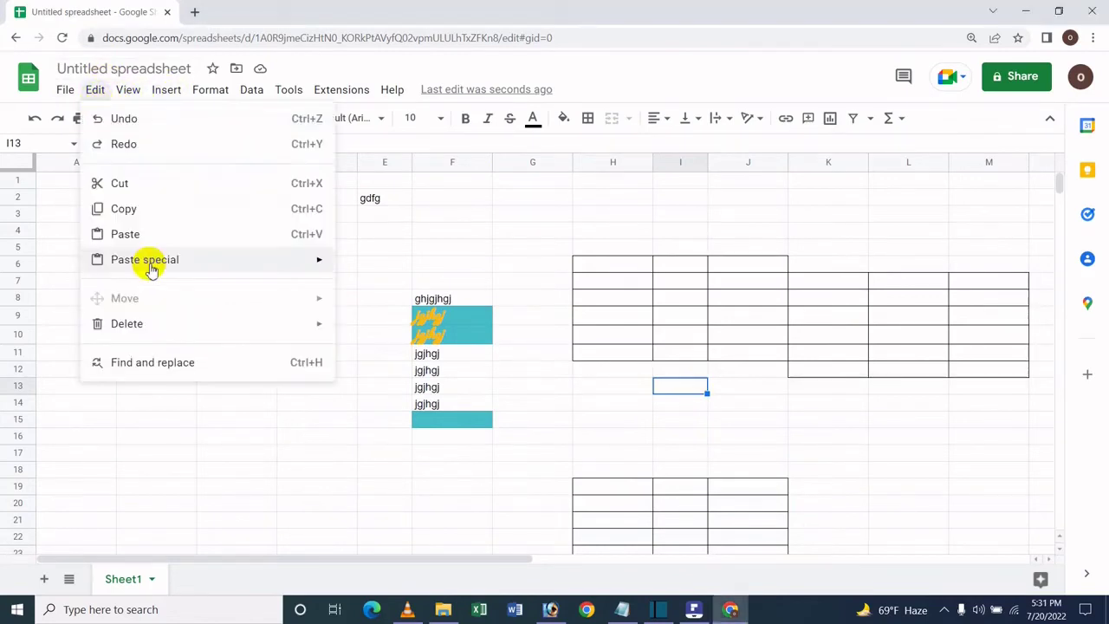
mouse_move(220, 255)
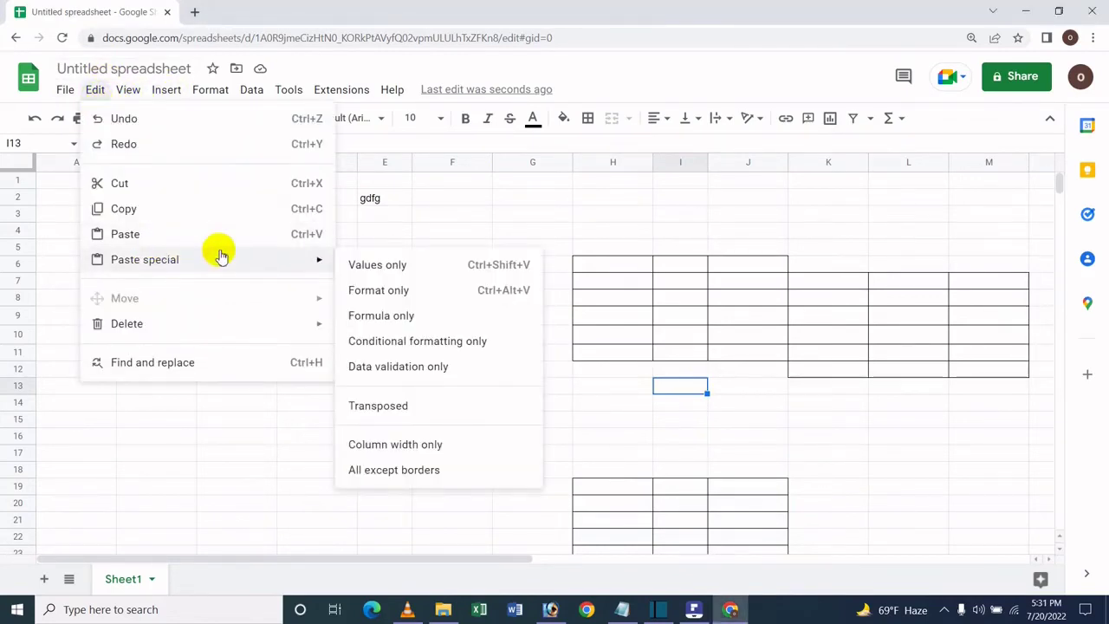
click(237, 456)
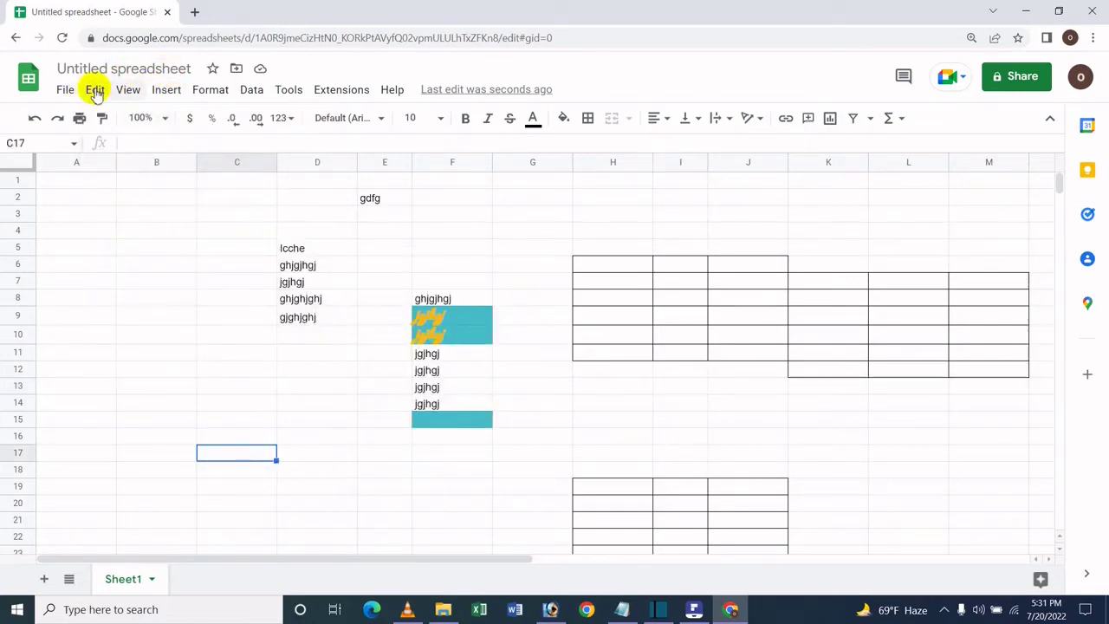
click(95, 91)
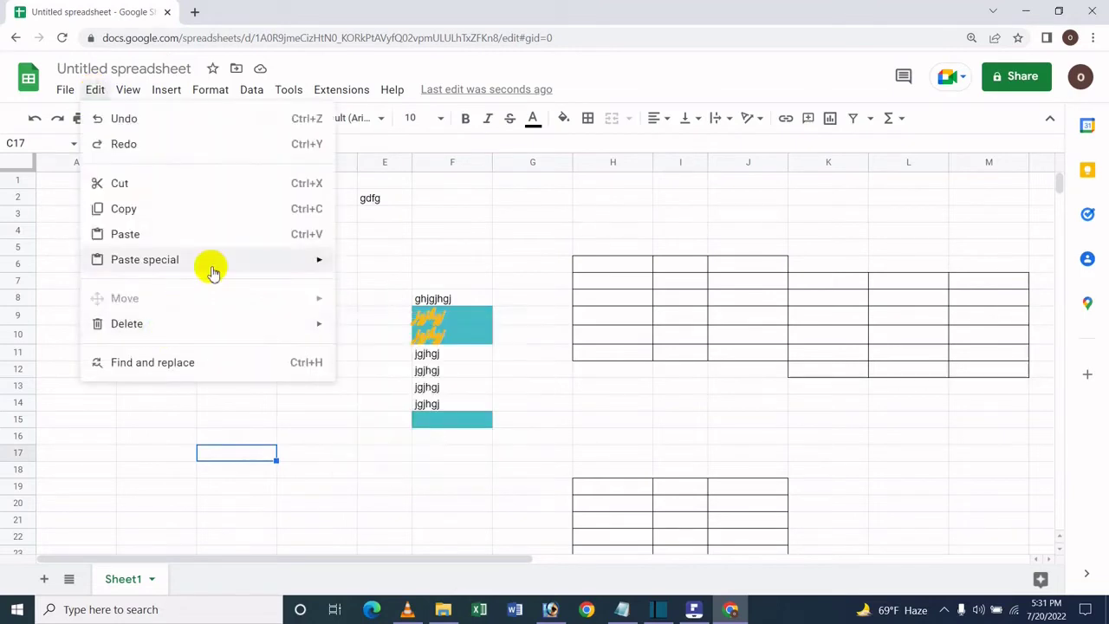
mouse_move(211, 262)
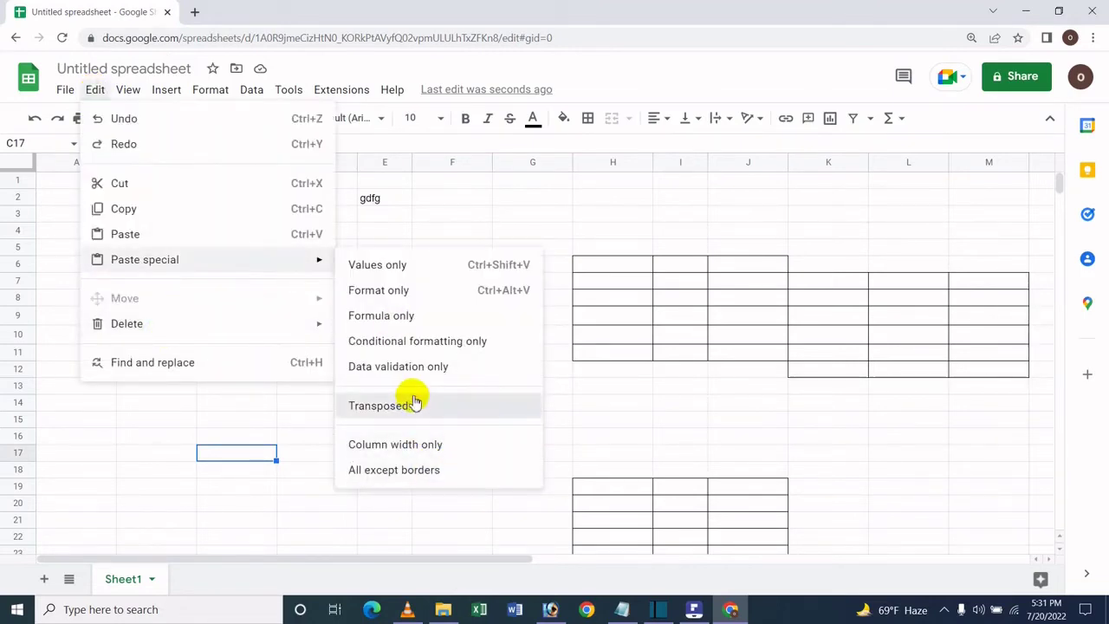
click(441, 368)
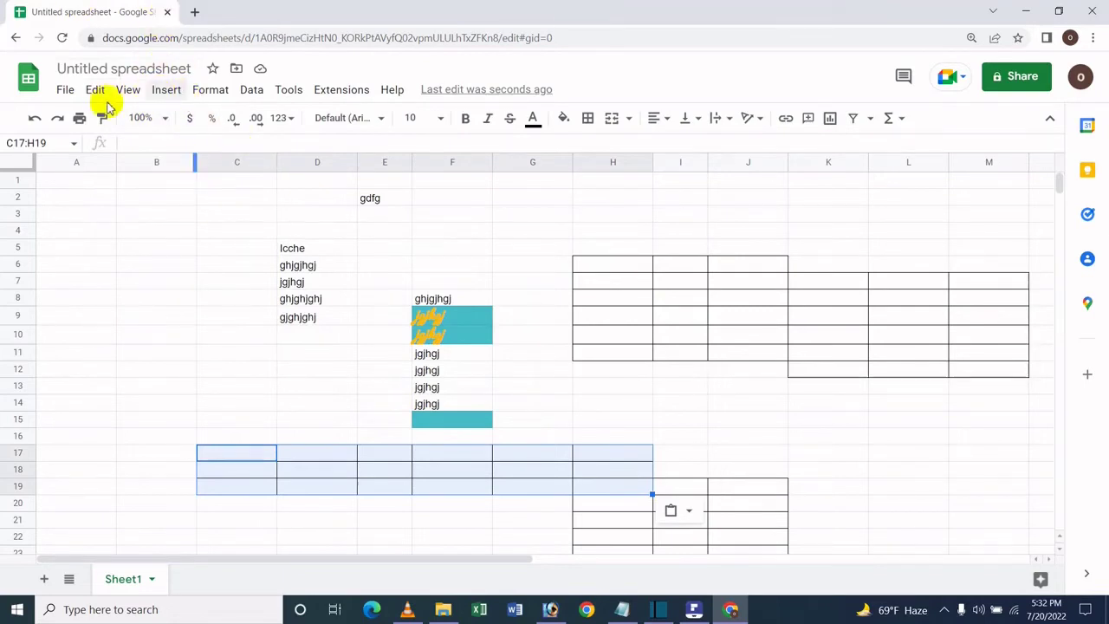
click(95, 91)
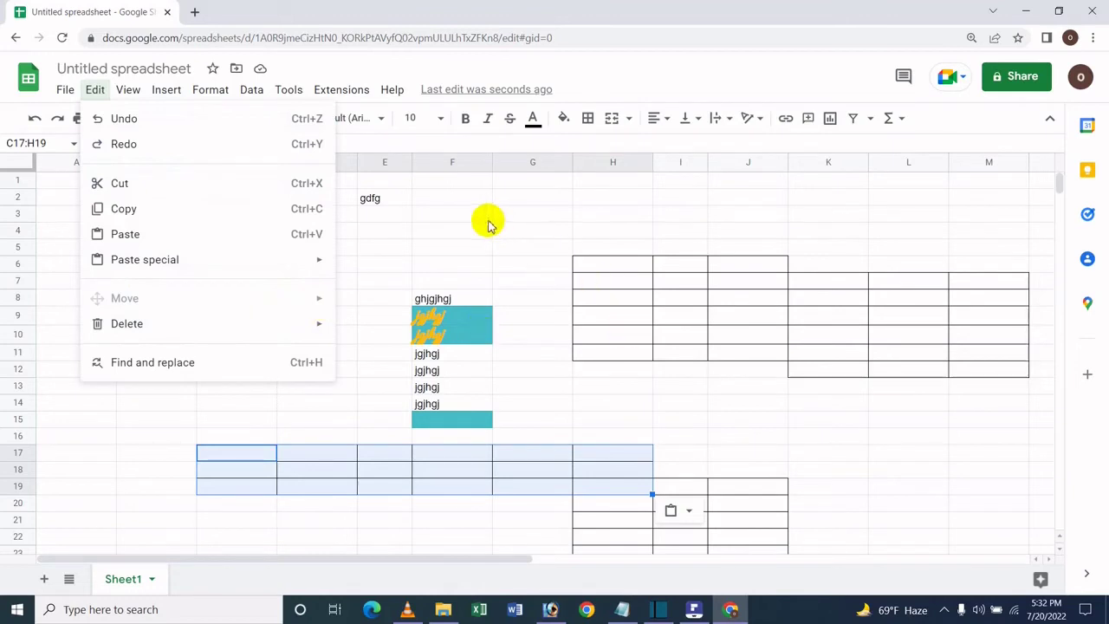
click(534, 232)
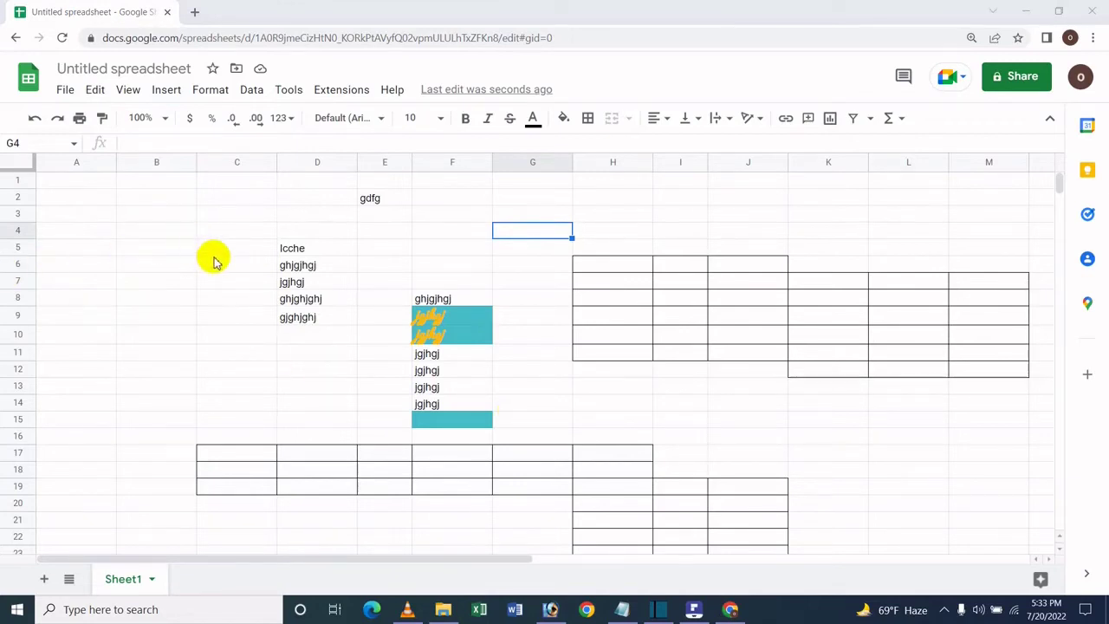
- Enter the sample text "hghfghfh" in cell A11 and "fghfghfhf" in cell A12
click(73, 348)
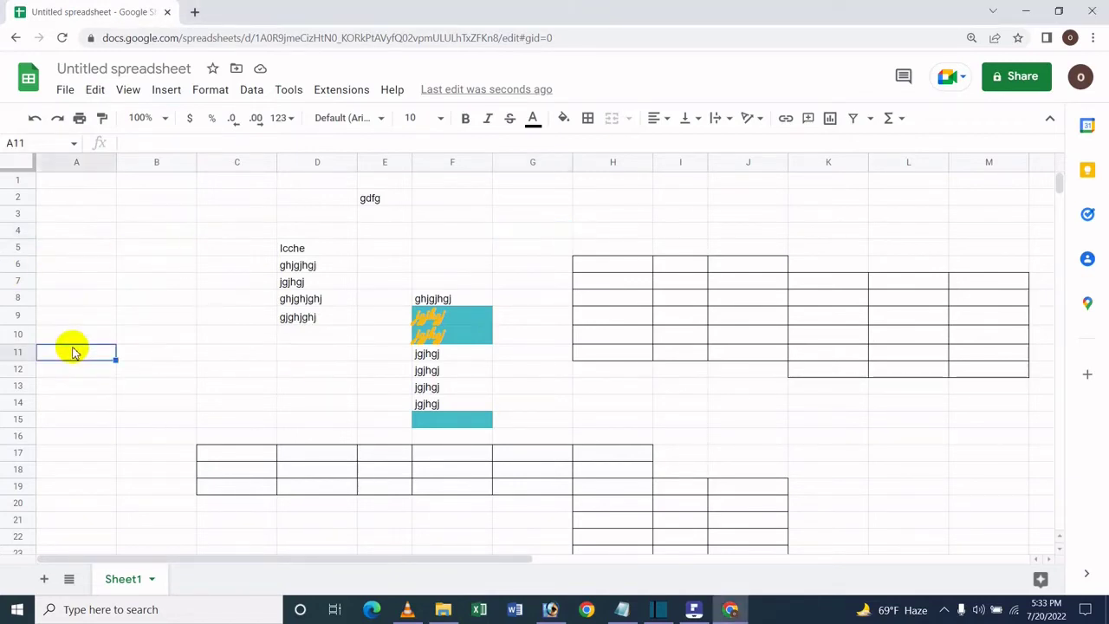
text(hghfghfh)
key(Return)
text(fghfghfhf)
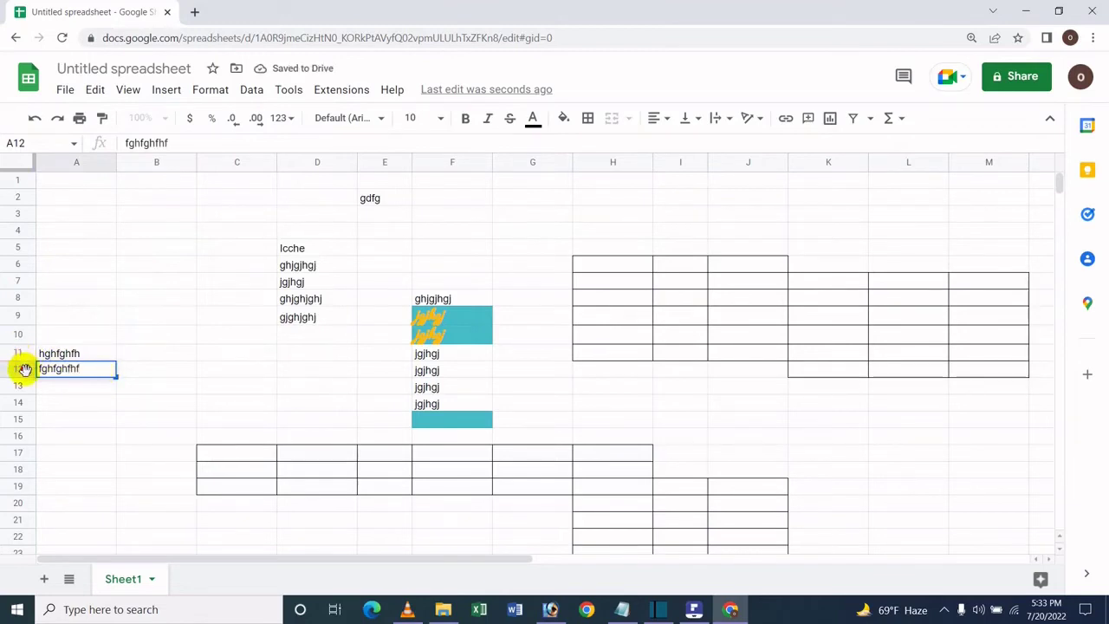
- Move rows 11 and 12 together up by one row
drag(24, 355, 26, 371)
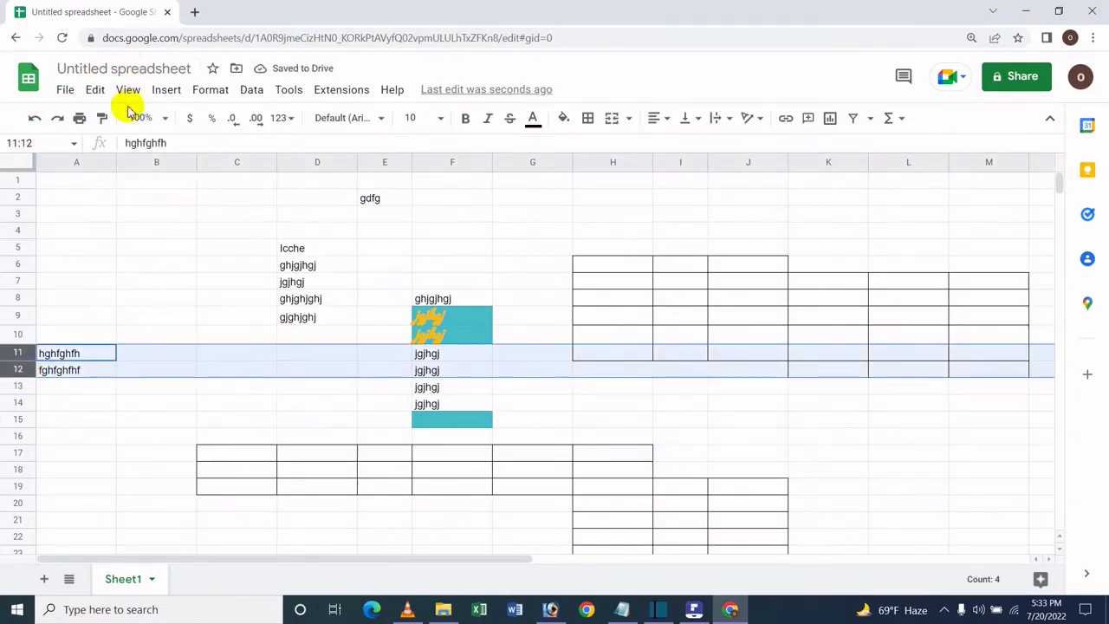
click(93, 90)
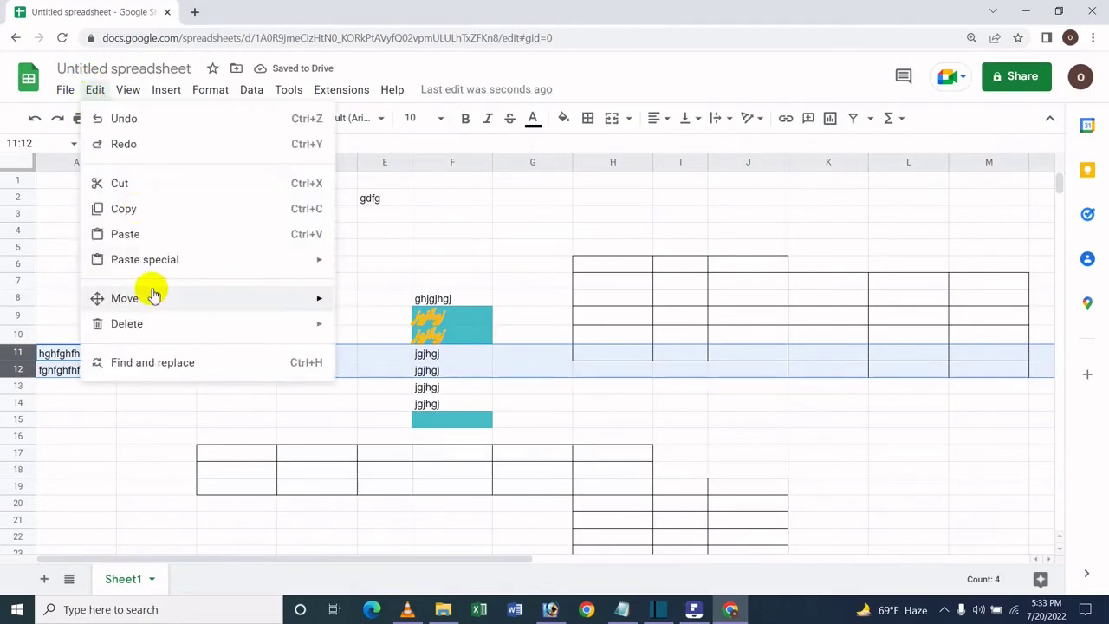
mouse_move(251, 303)
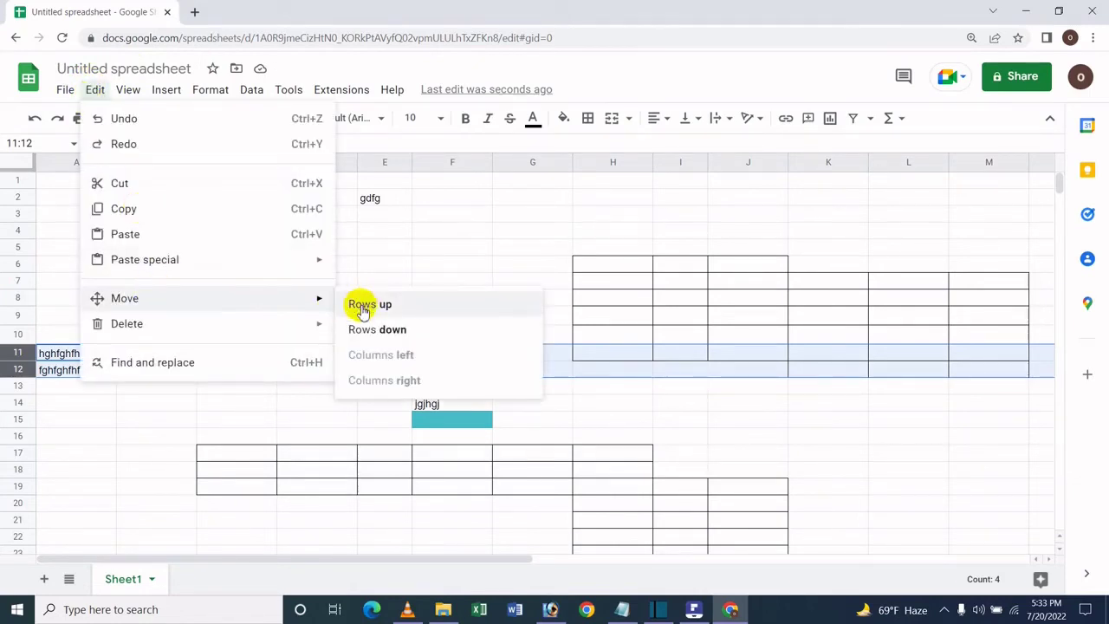
click(416, 308)
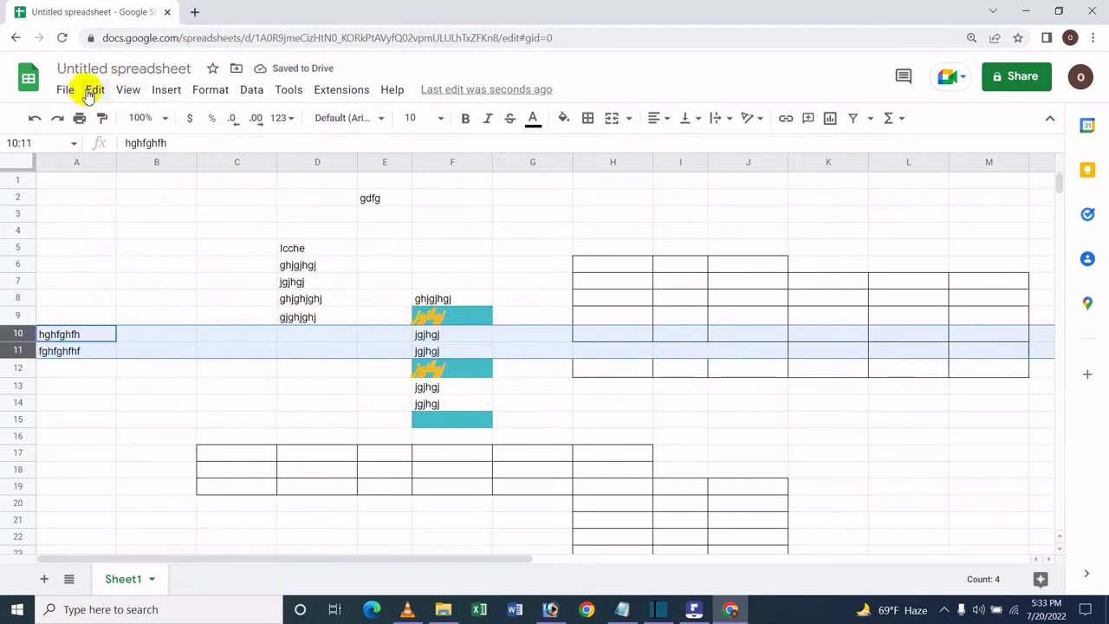
click(97, 90)
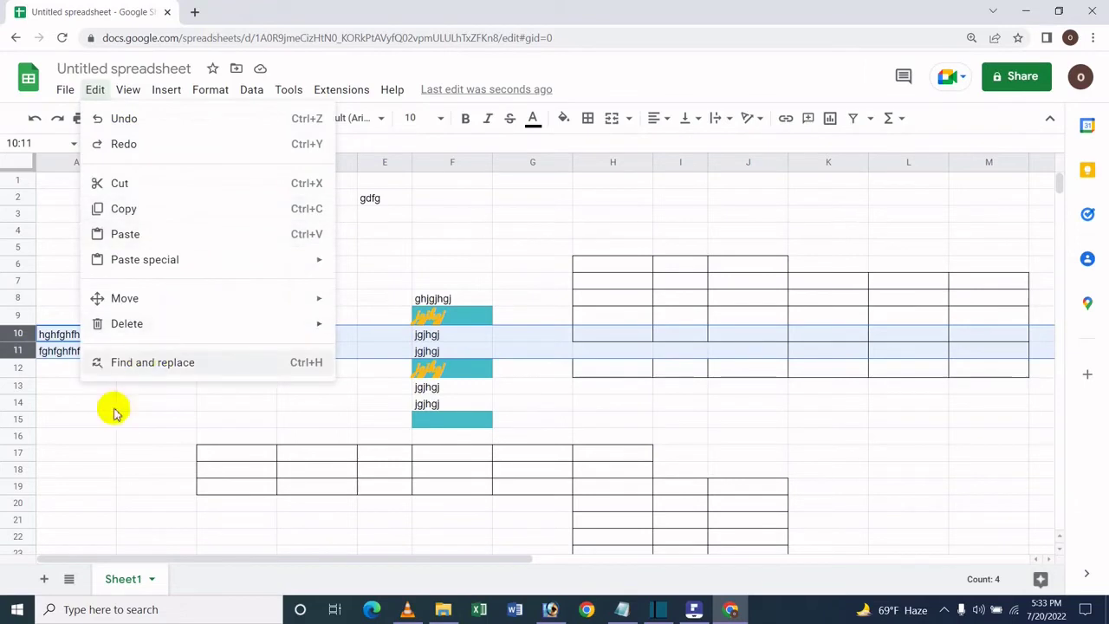
- Enter a person's first name in cell A14 and the text "Icche" in cell A15
click(111, 440)
click(81, 404)
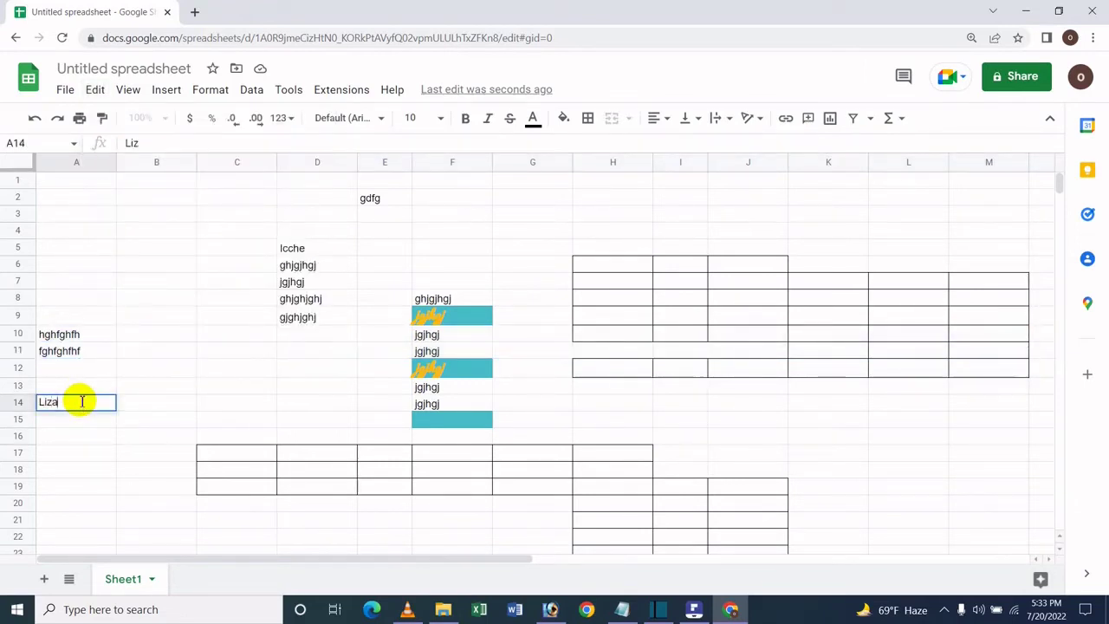
key(Return)
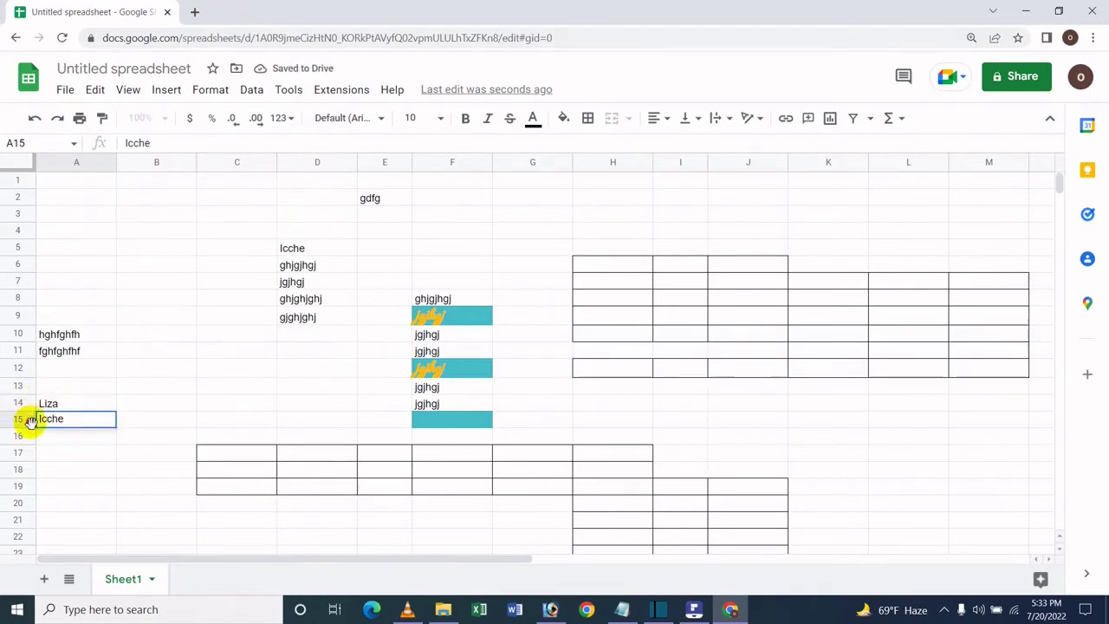
- Move rows 14 and 15 together up by one row
drag(29, 404, 31, 422)
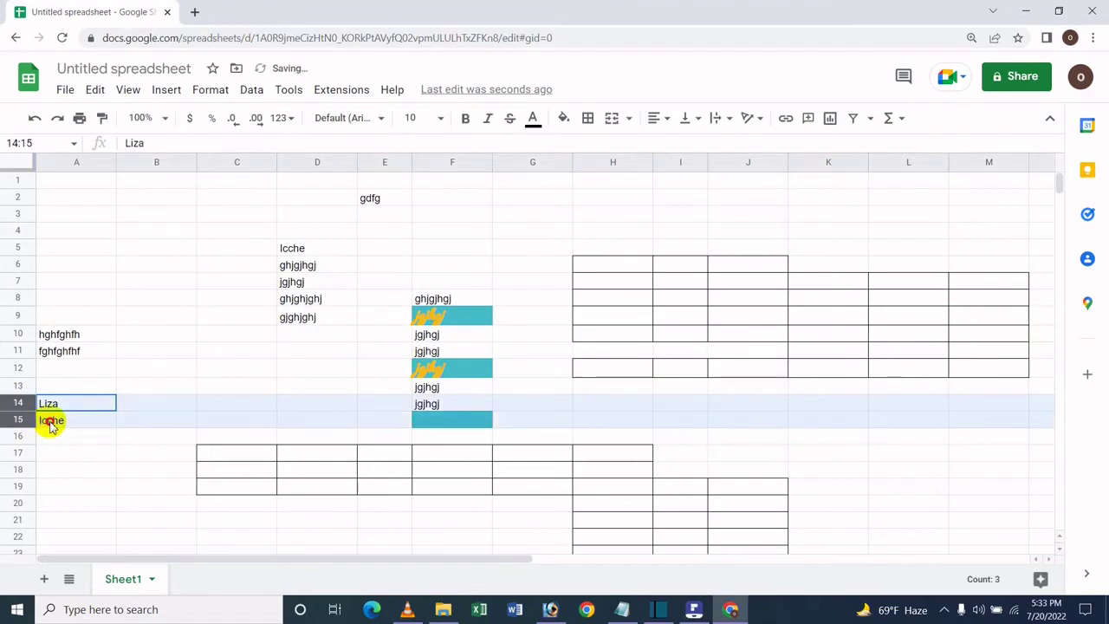
click(95, 92)
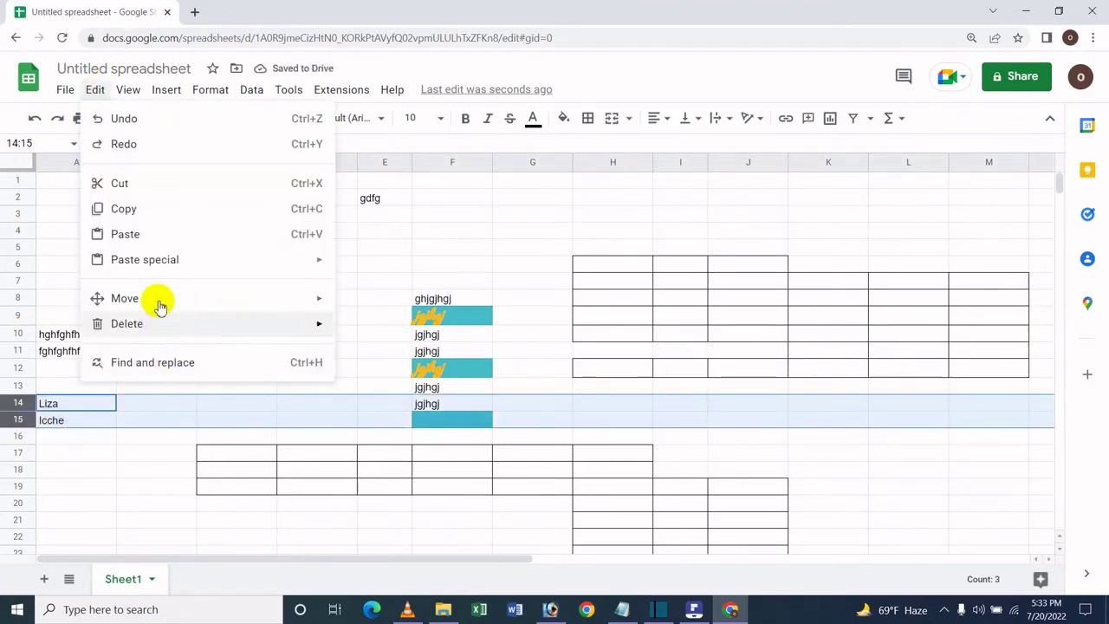
mouse_move(165, 299)
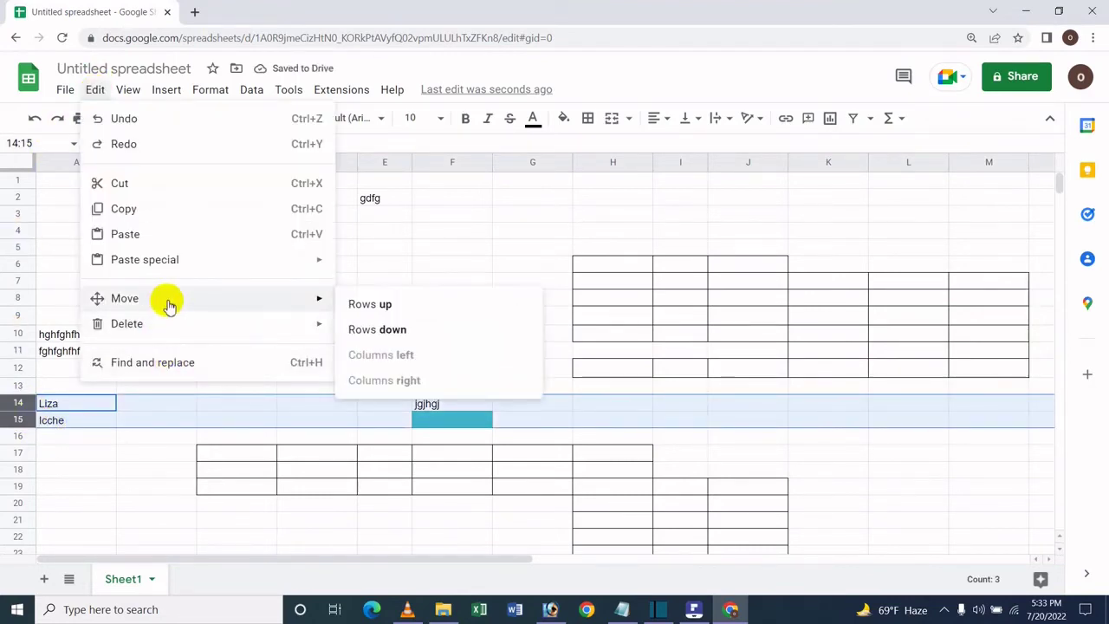
click(351, 311)
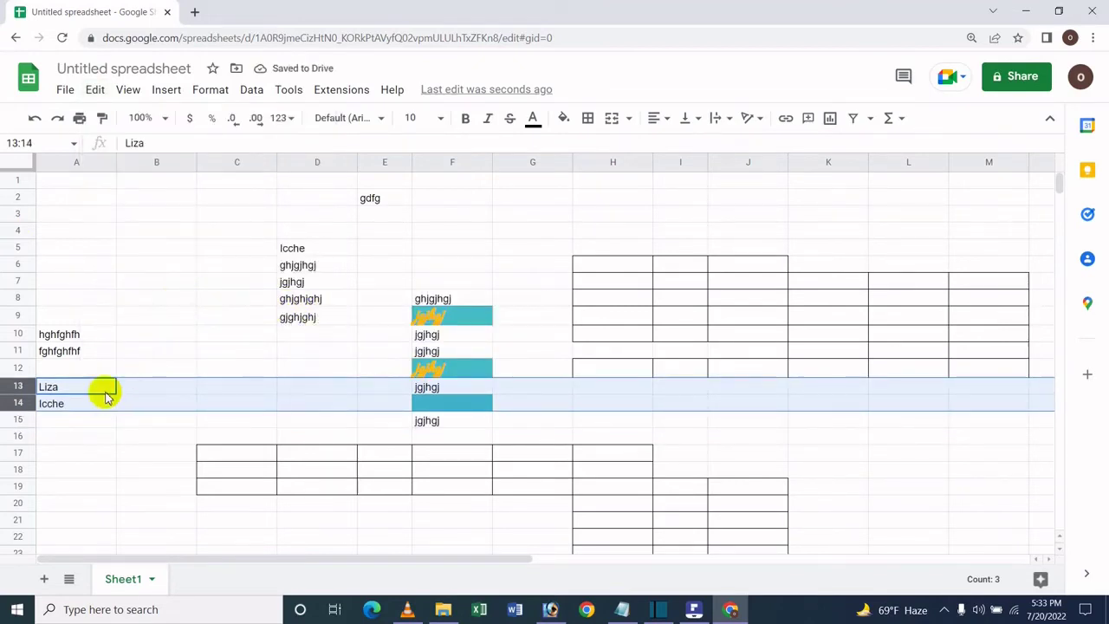
- Move the selected rows 13 and 14 together back down by one row
click(91, 92)
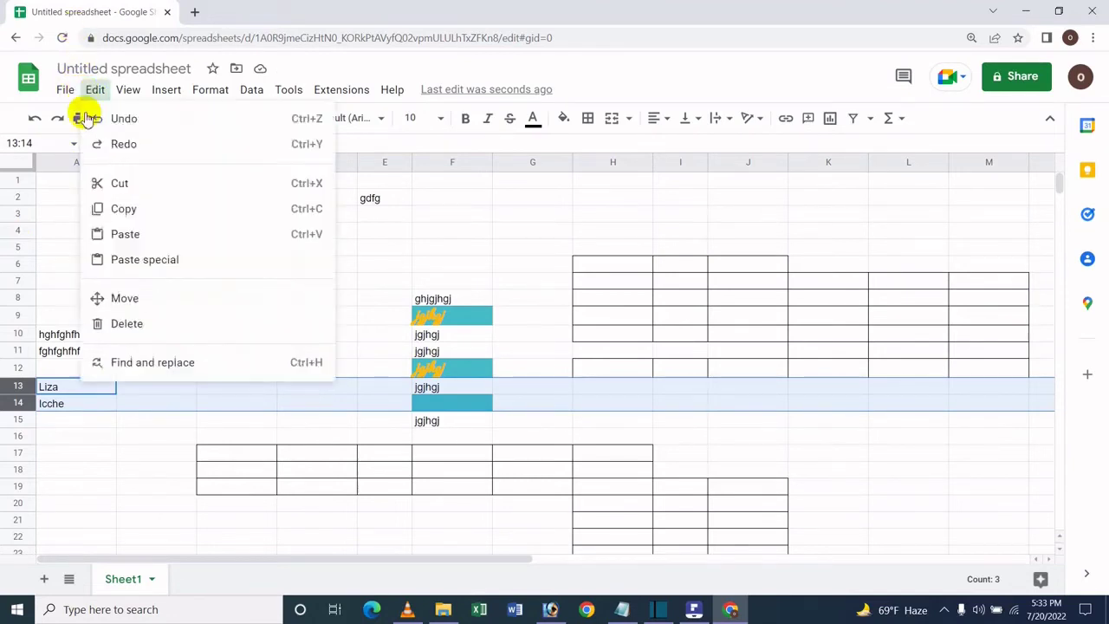
mouse_move(129, 295)
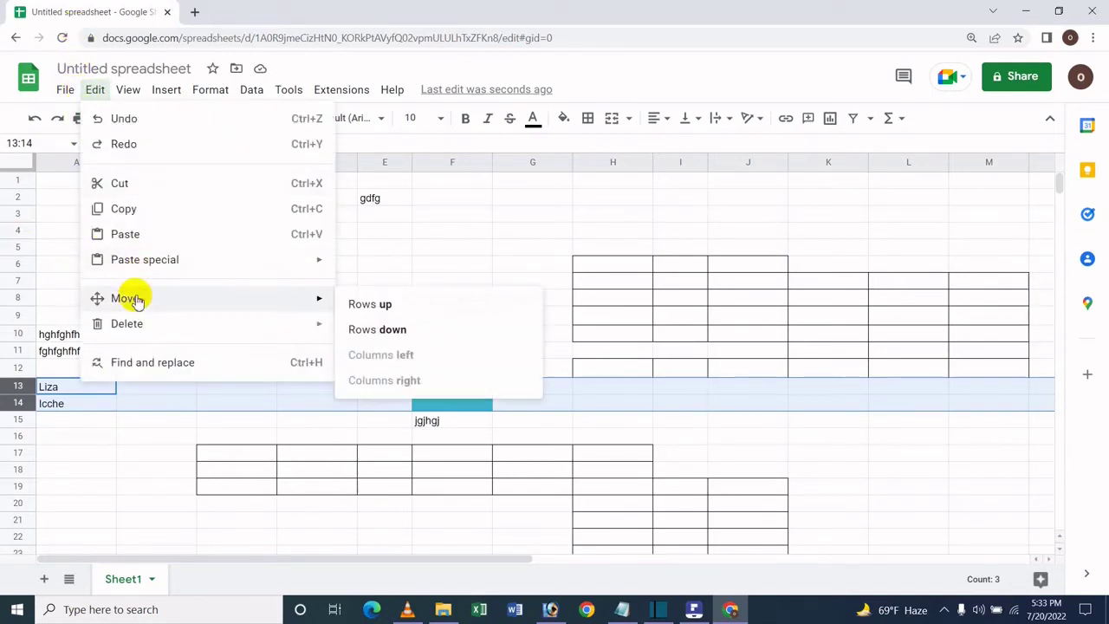
click(401, 340)
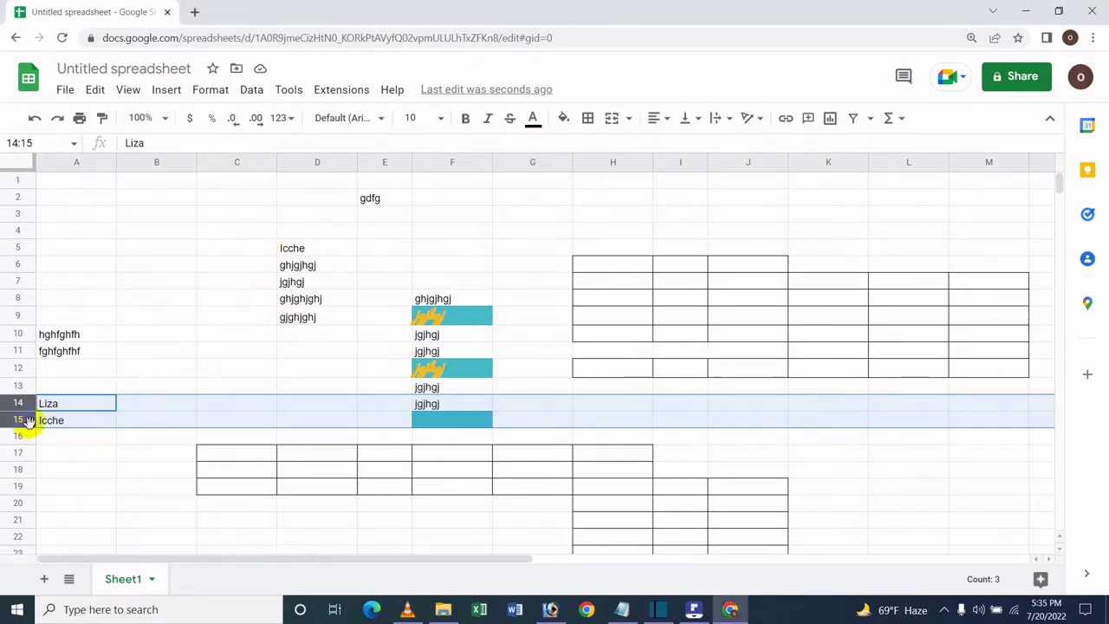
- Move row 15 alone up by one row
drag(121, 299, 110, 317)
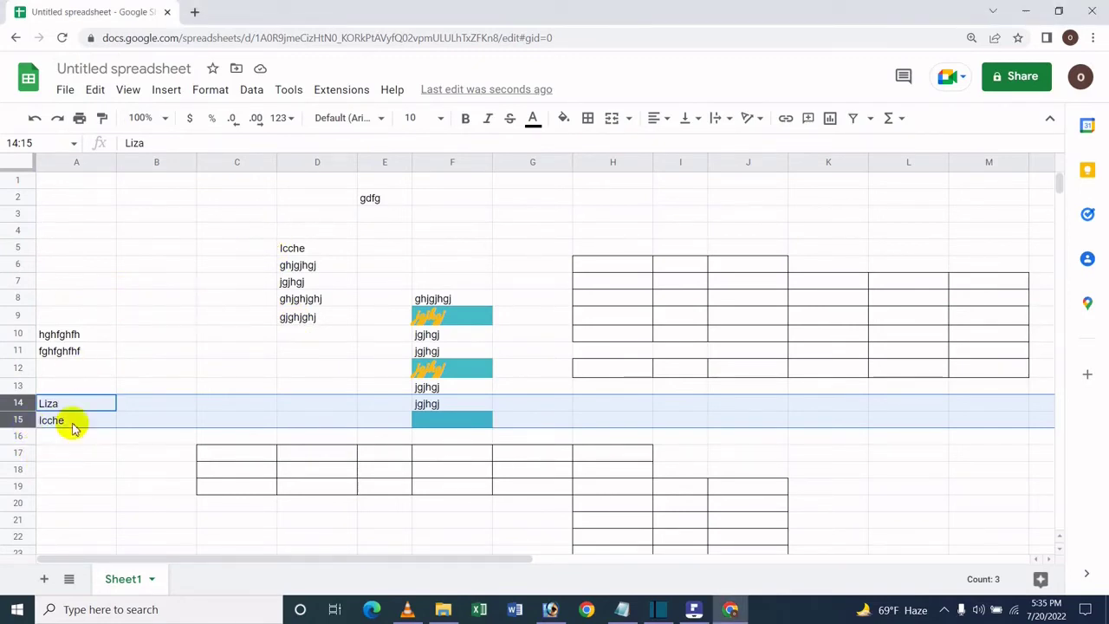
click(18, 421)
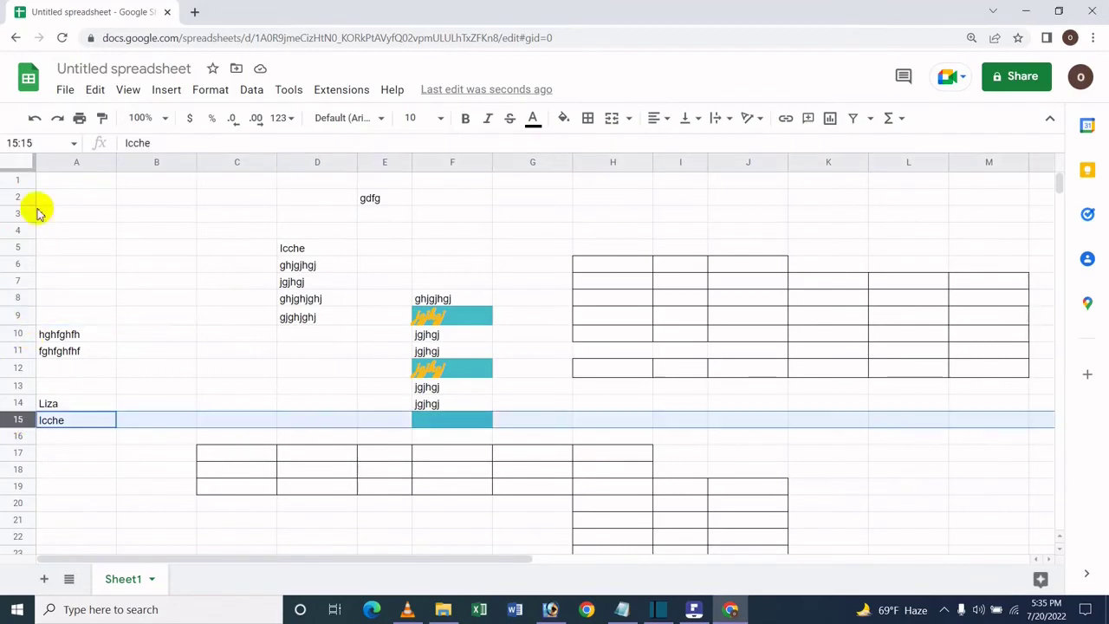
click(95, 89)
mouse_move(129, 297)
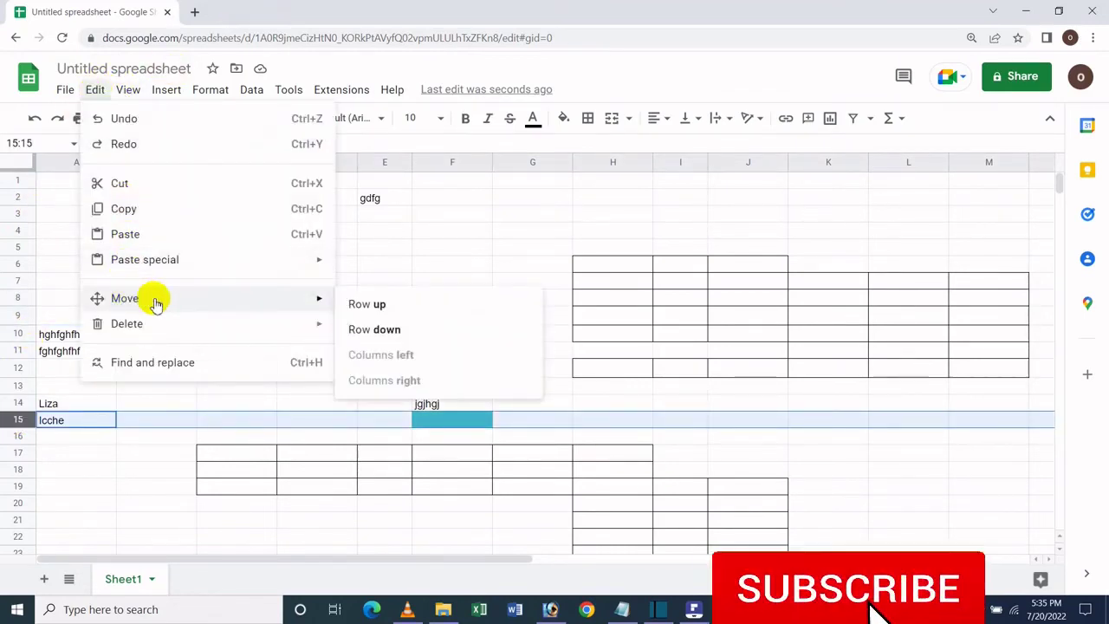
click(395, 314)
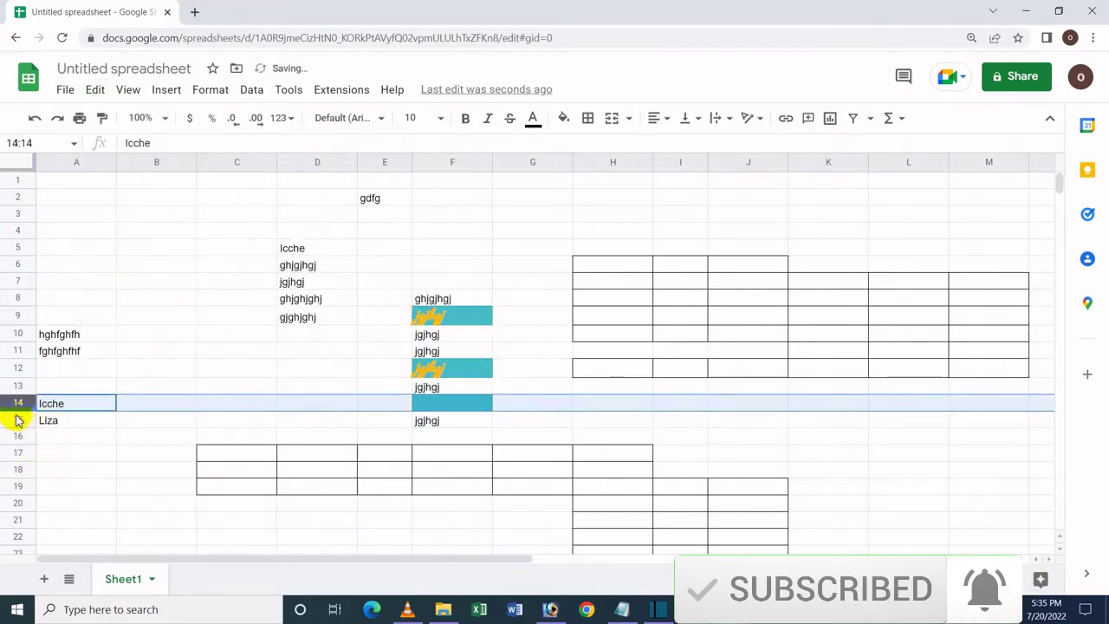
- Move the selected row 14 back down by one row
click(94, 90)
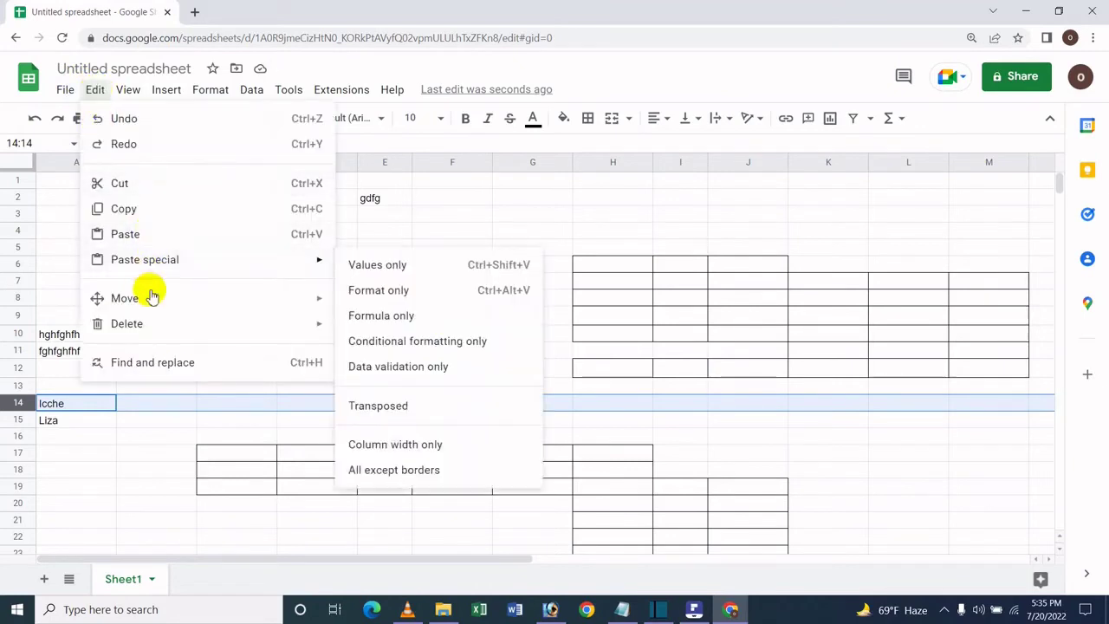
mouse_move(236, 305)
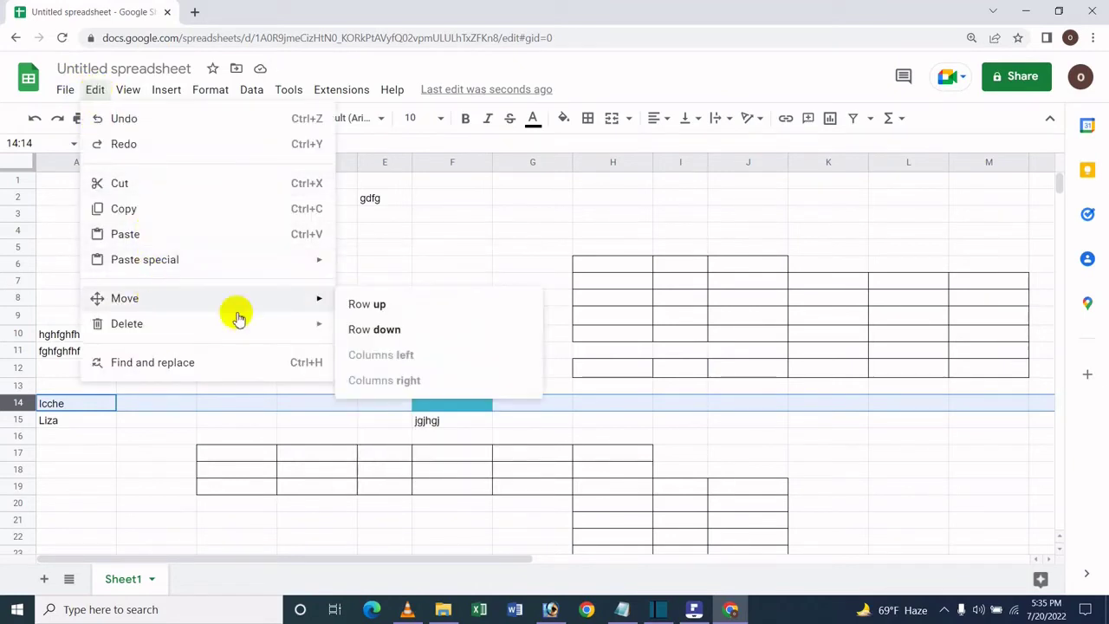
click(412, 329)
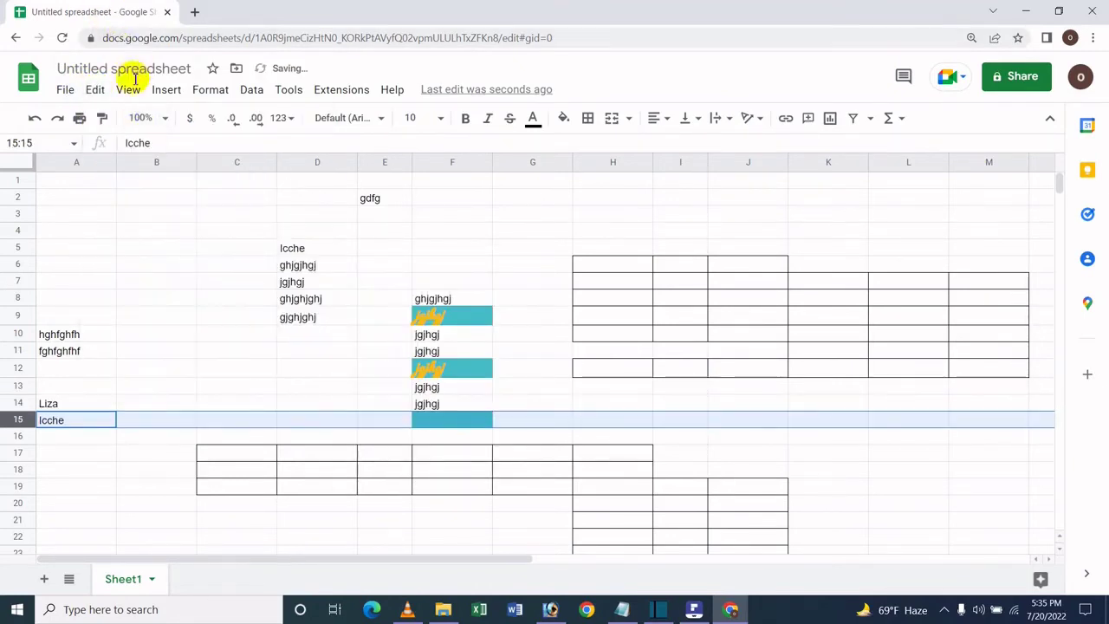
- Move column D, which holds the sample text, one column to the left
click(97, 92)
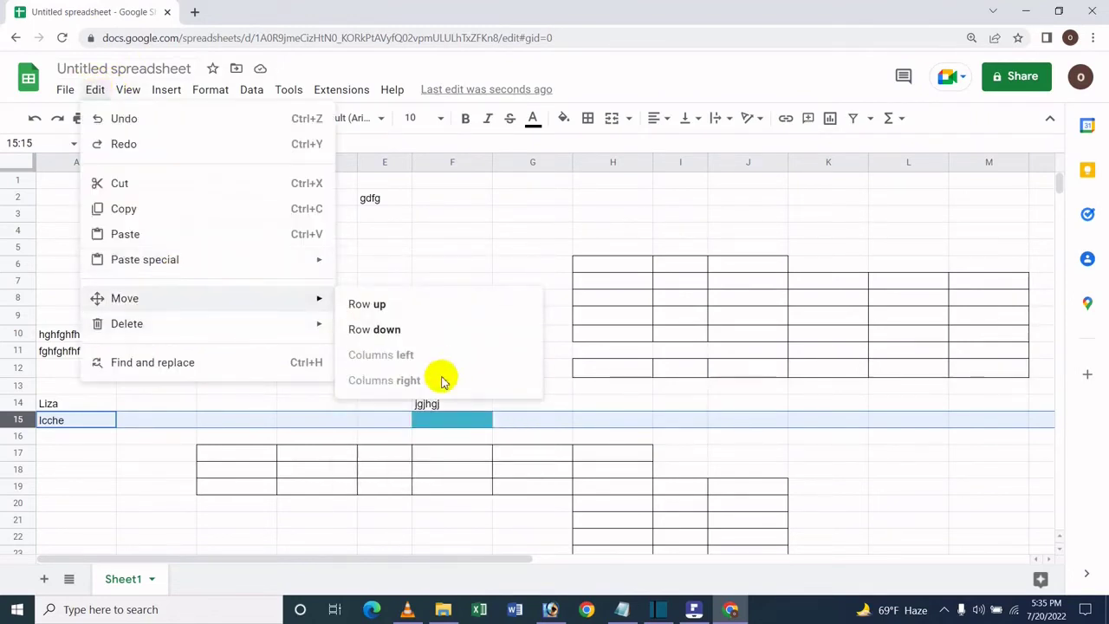
mouse_move(407, 97)
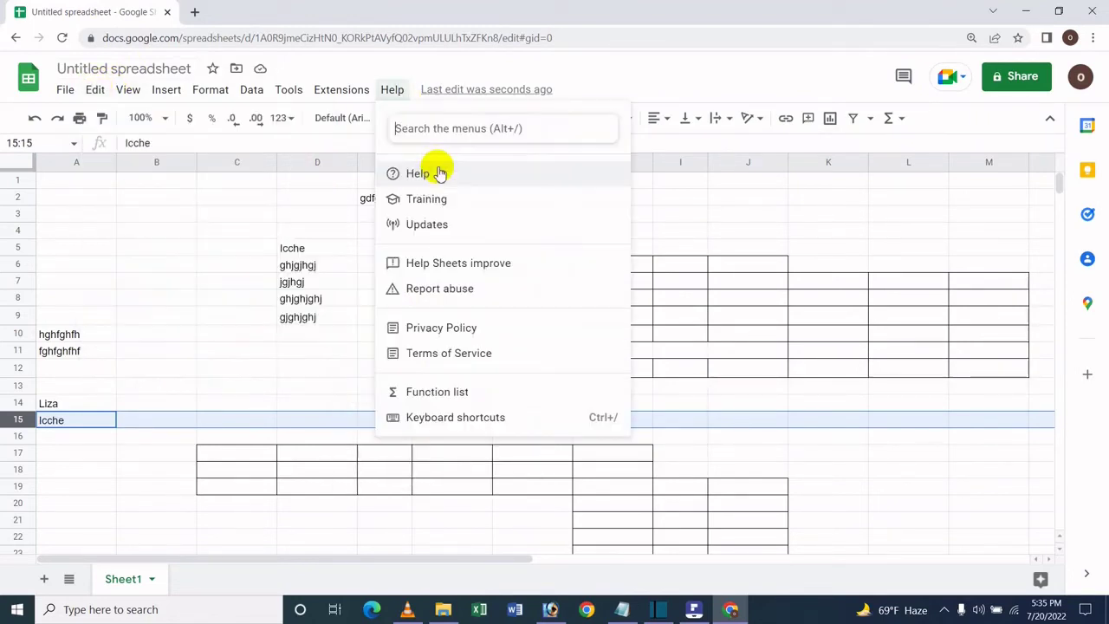
click(242, 162)
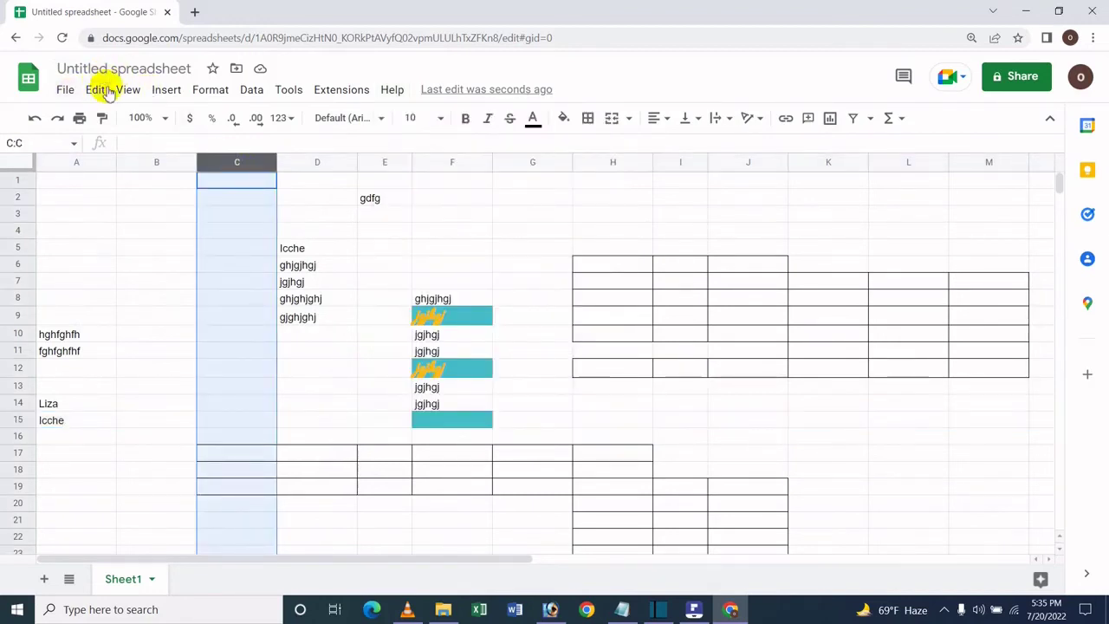
click(307, 161)
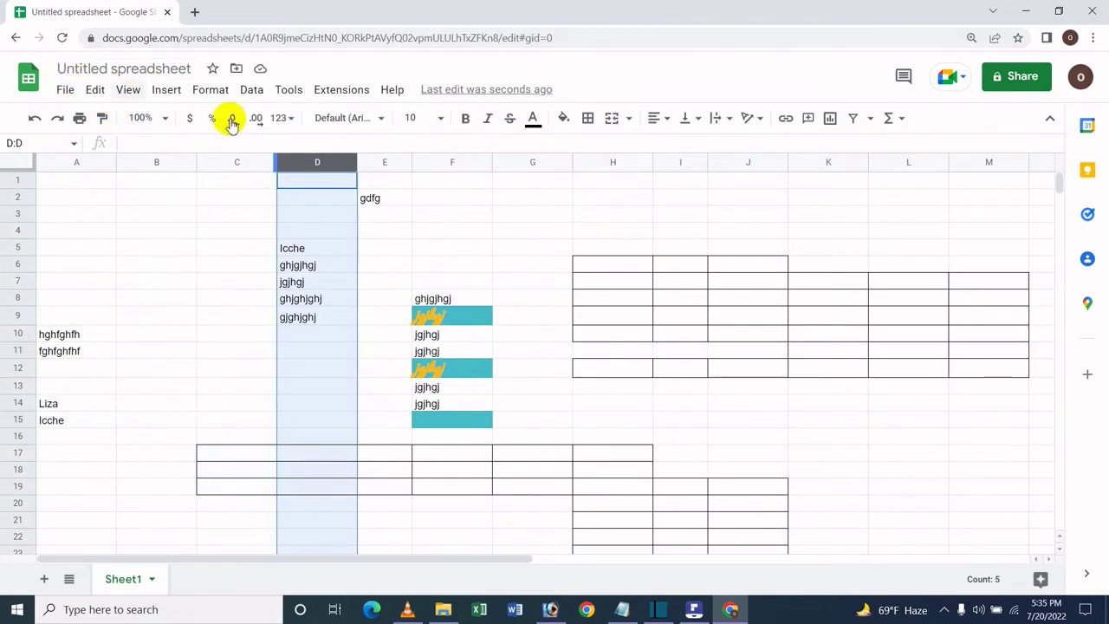
click(97, 90)
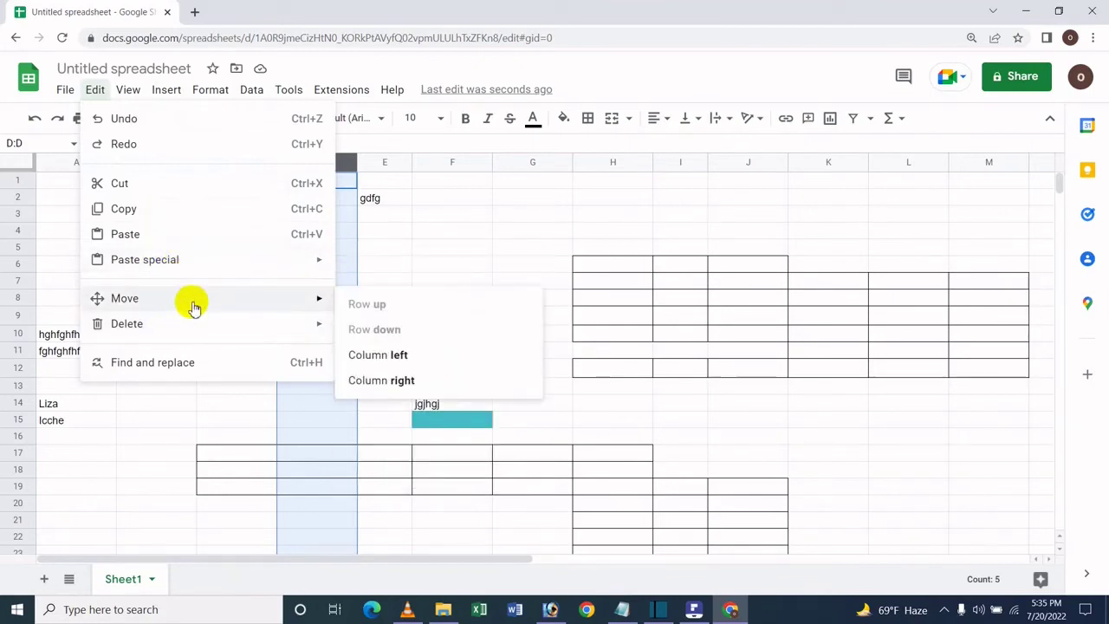
click(407, 356)
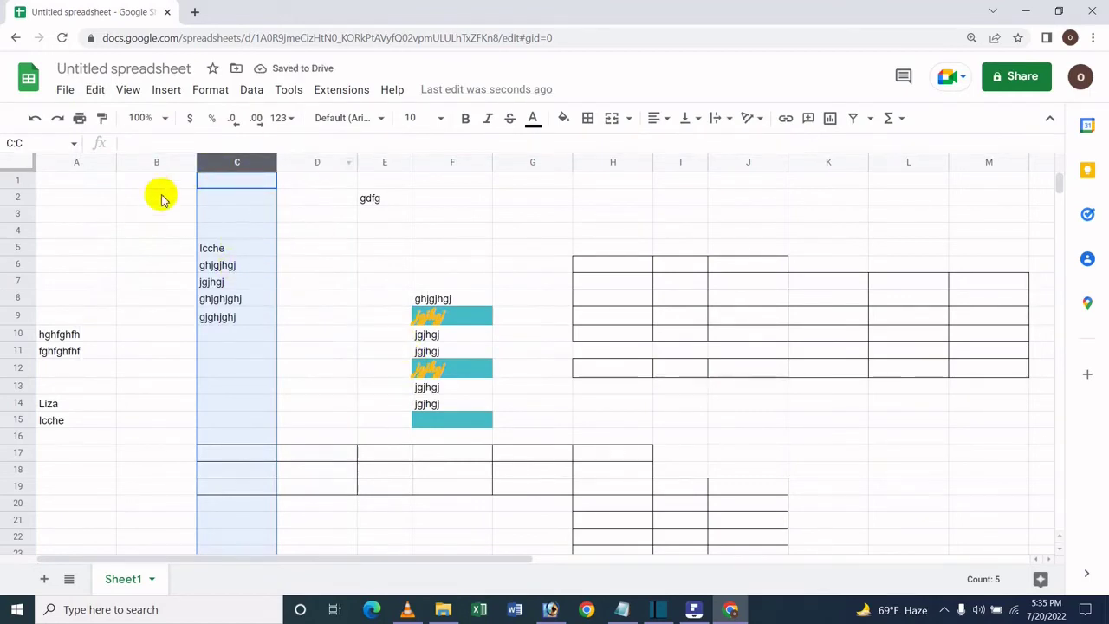
- Move the selected column C back one column to the right
click(104, 97)
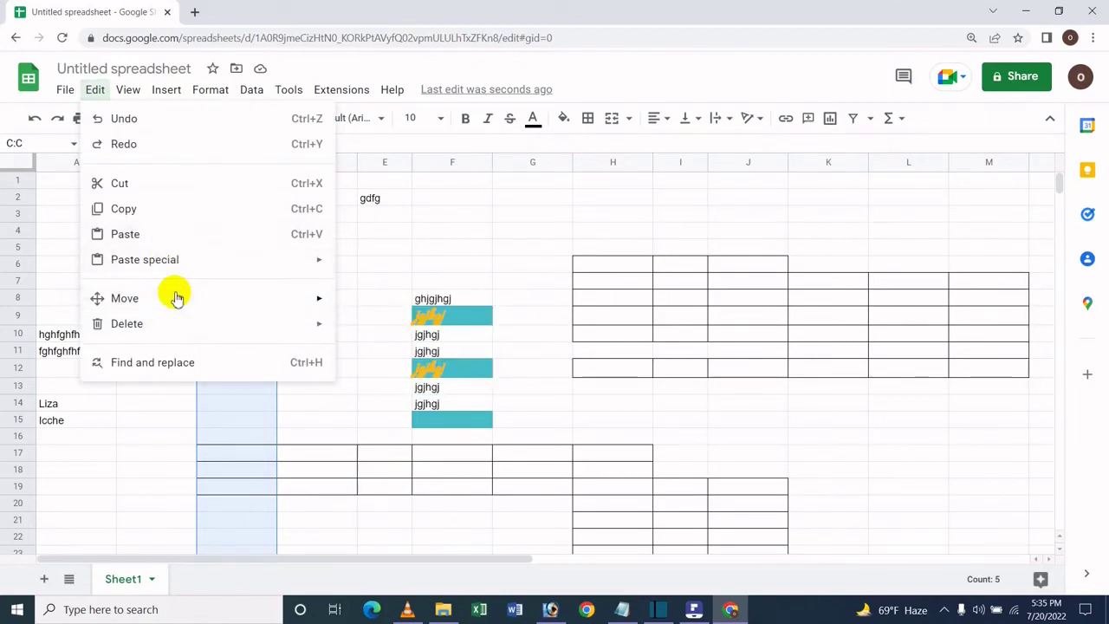
mouse_move(227, 305)
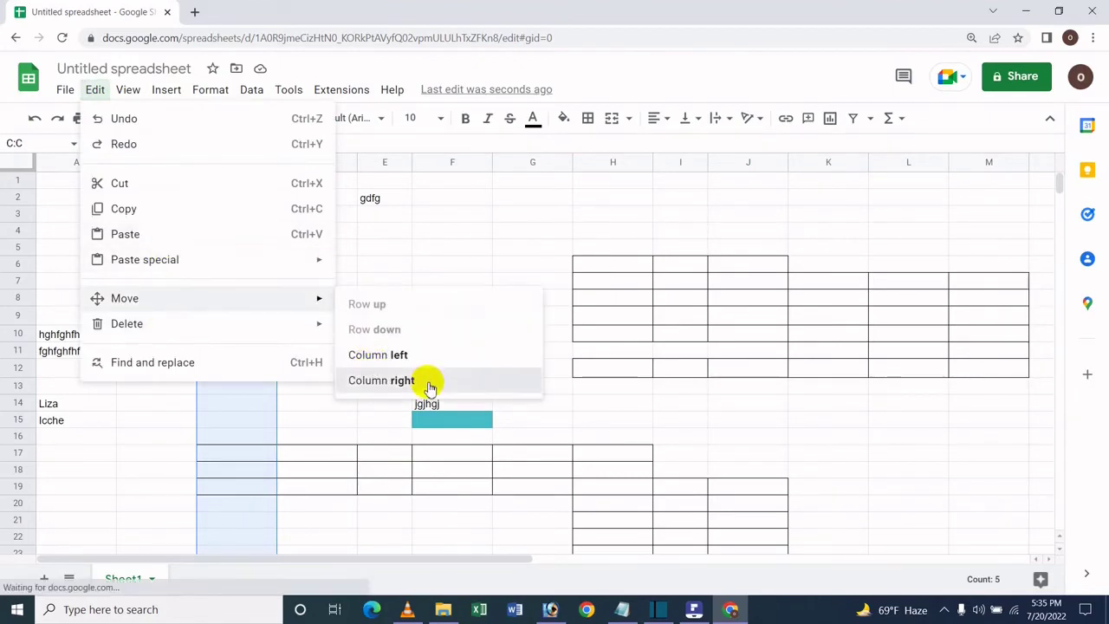
click(381, 381)
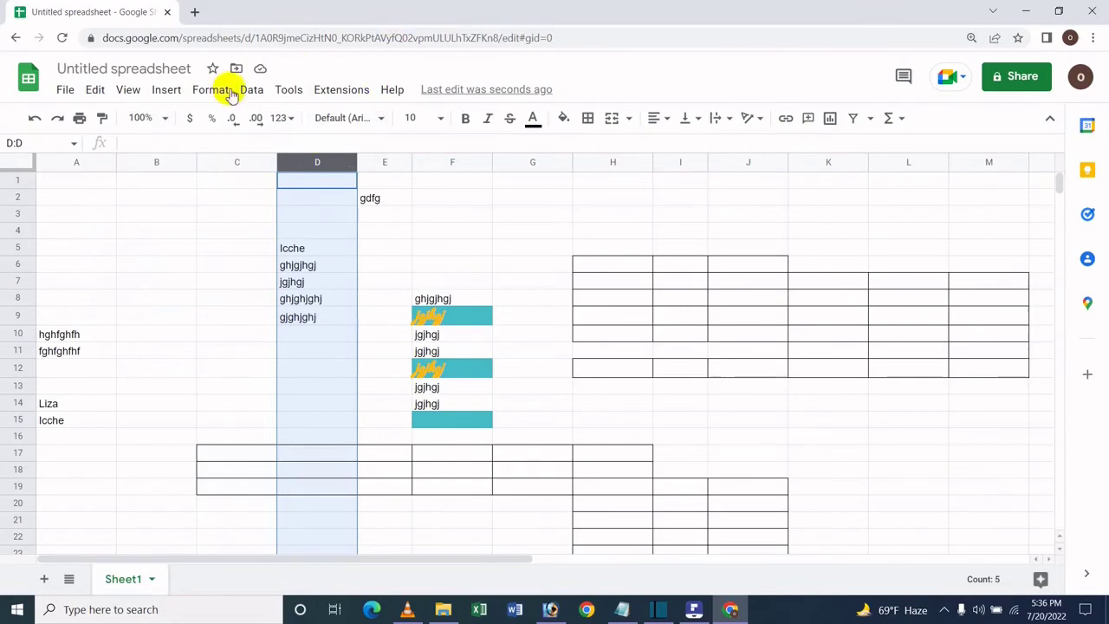
click(92, 93)
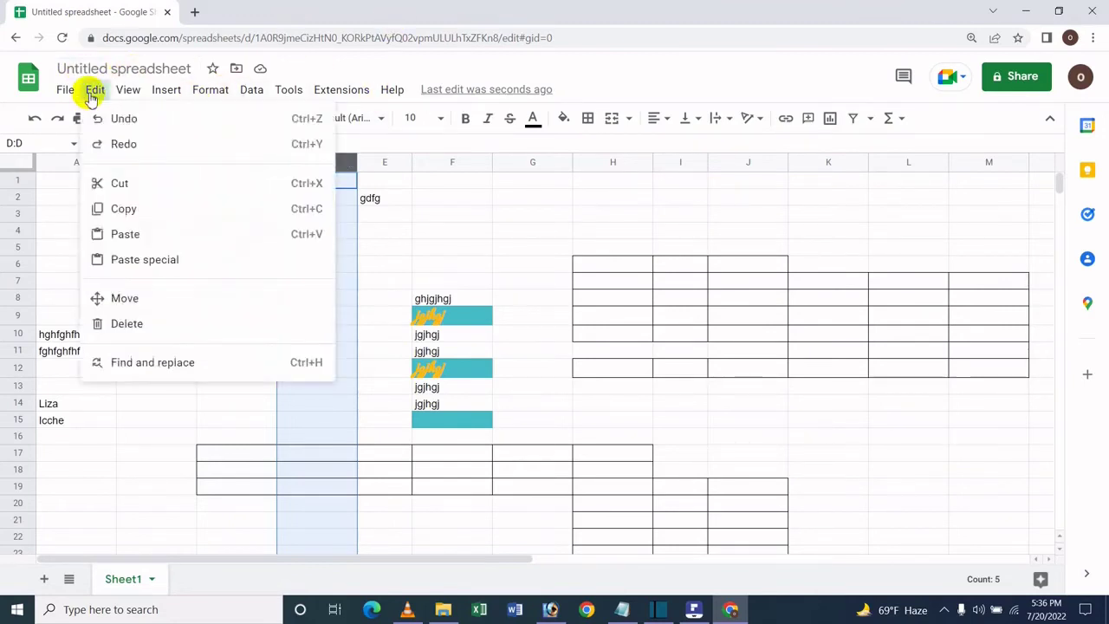
mouse_move(172, 305)
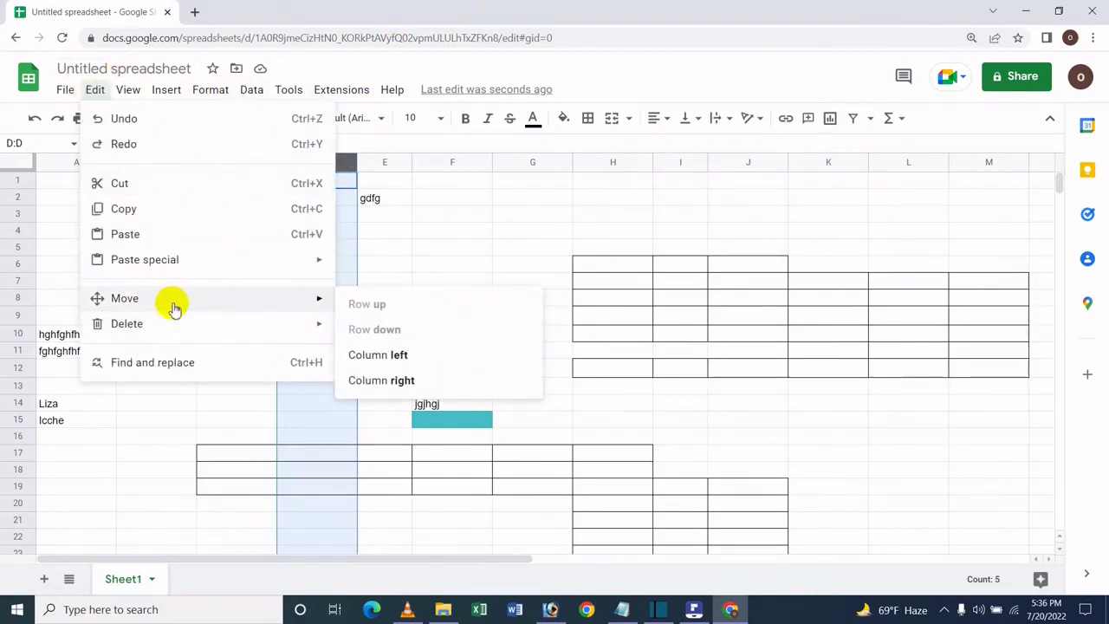
mouse_move(167, 337)
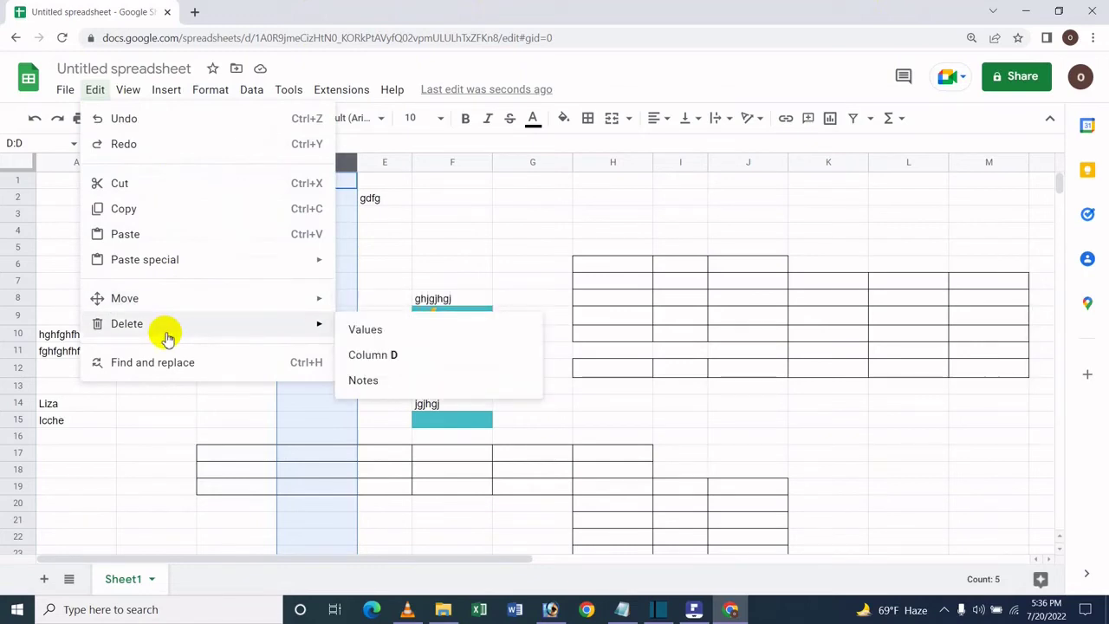
click(880, 208)
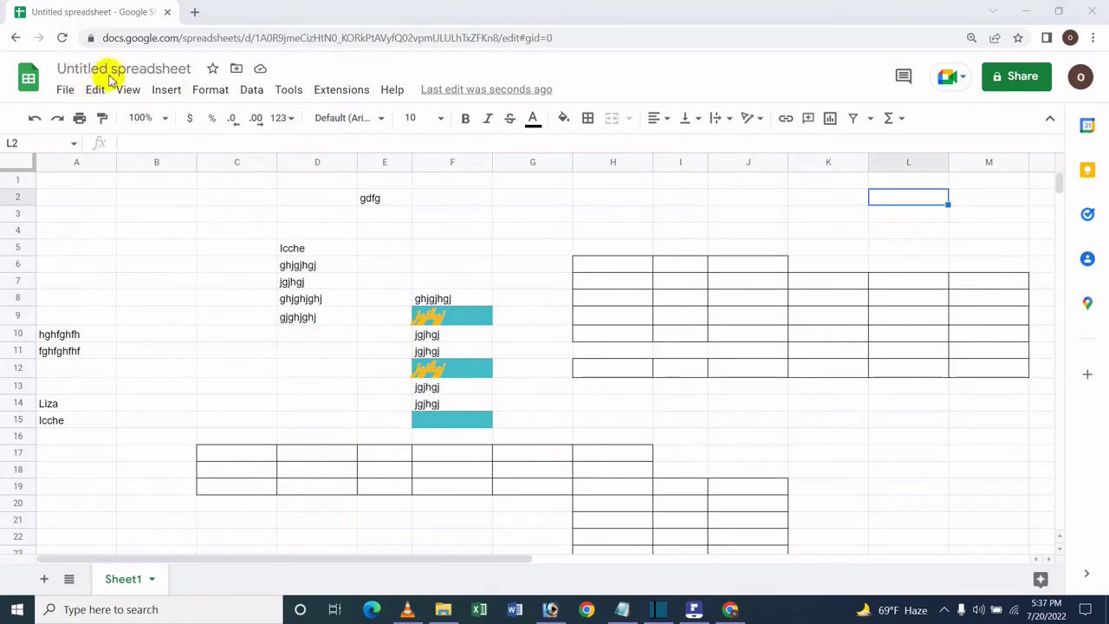
key(alt+e)
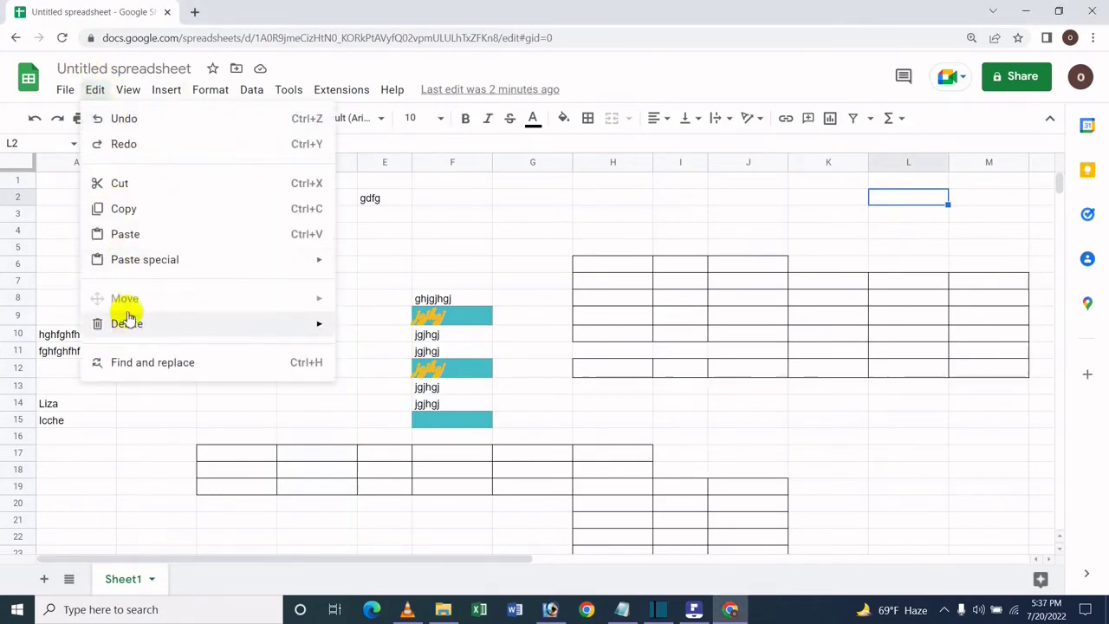
mouse_move(148, 337)
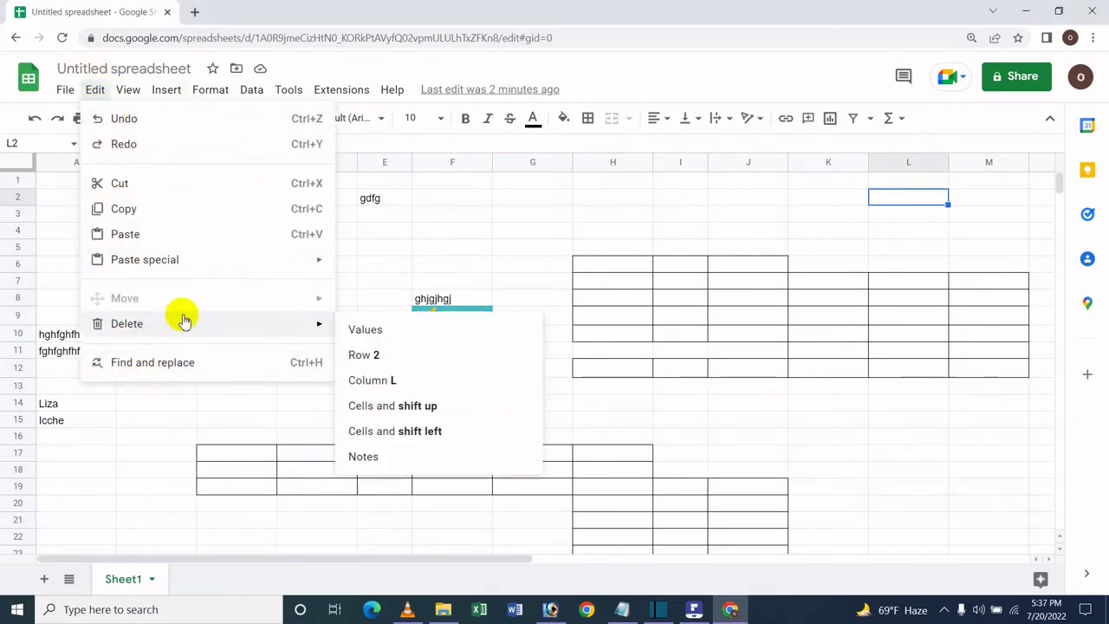
click(477, 201)
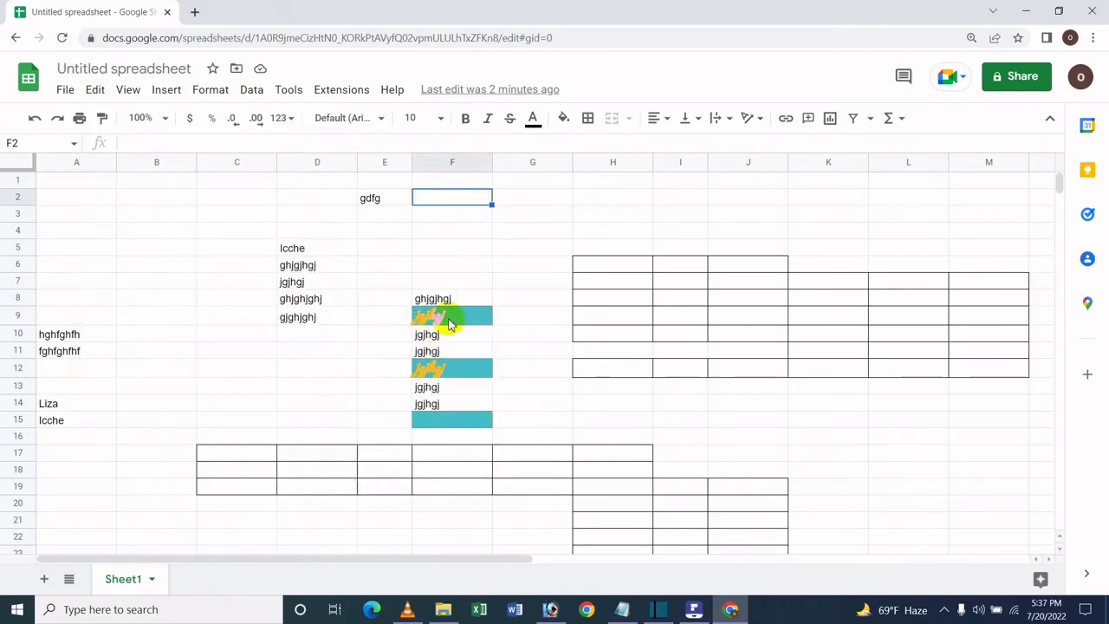
- Delete only the values of the formatted cell F9
click(452, 317)
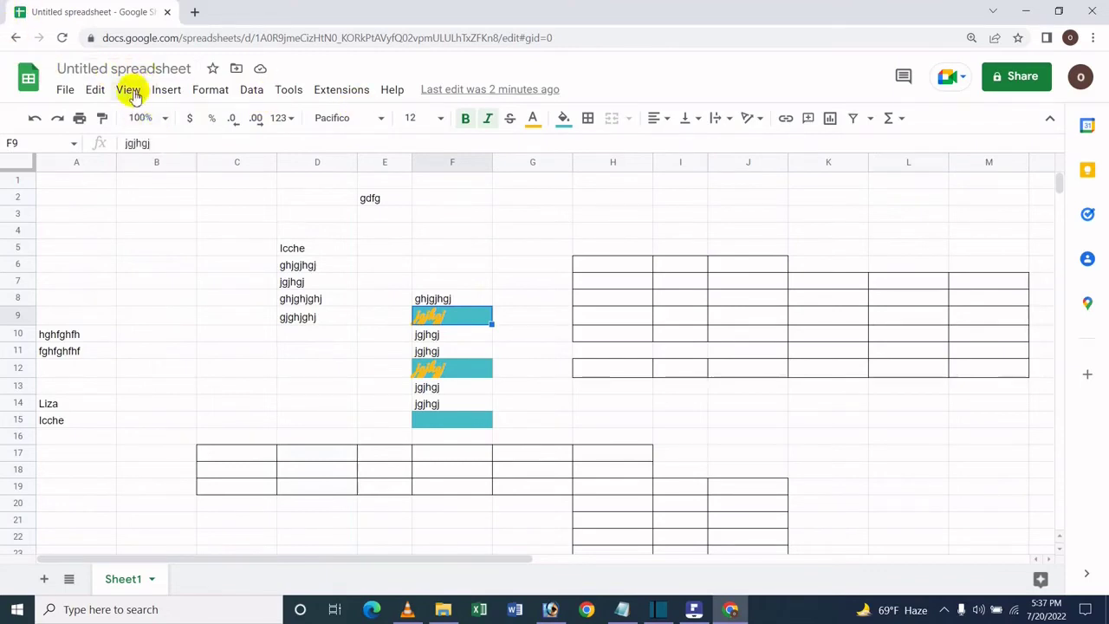
click(96, 90)
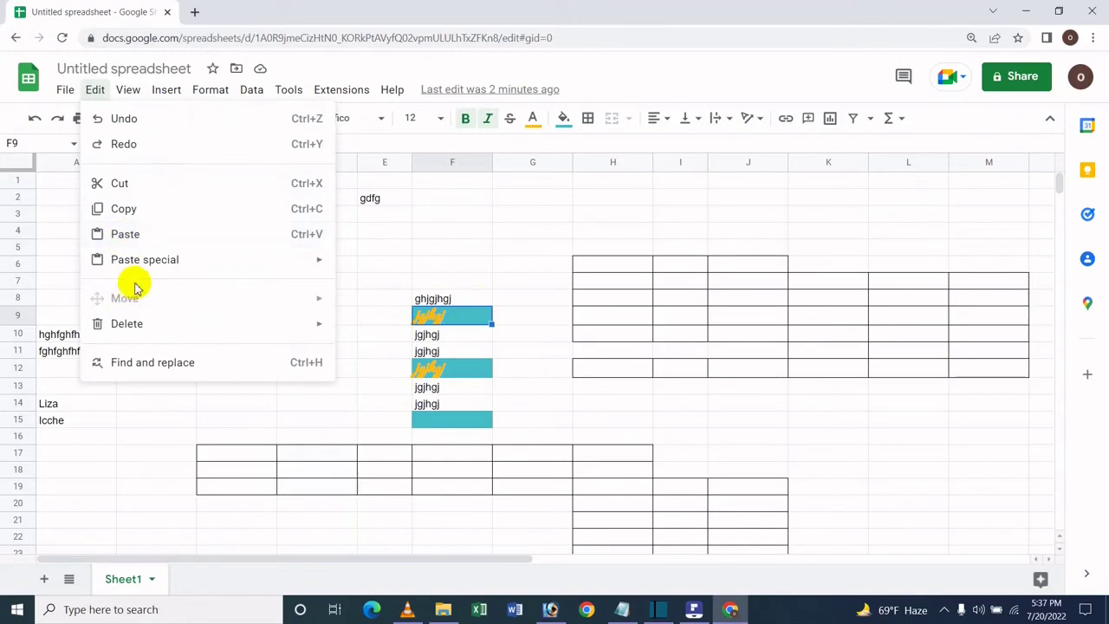
mouse_move(136, 317)
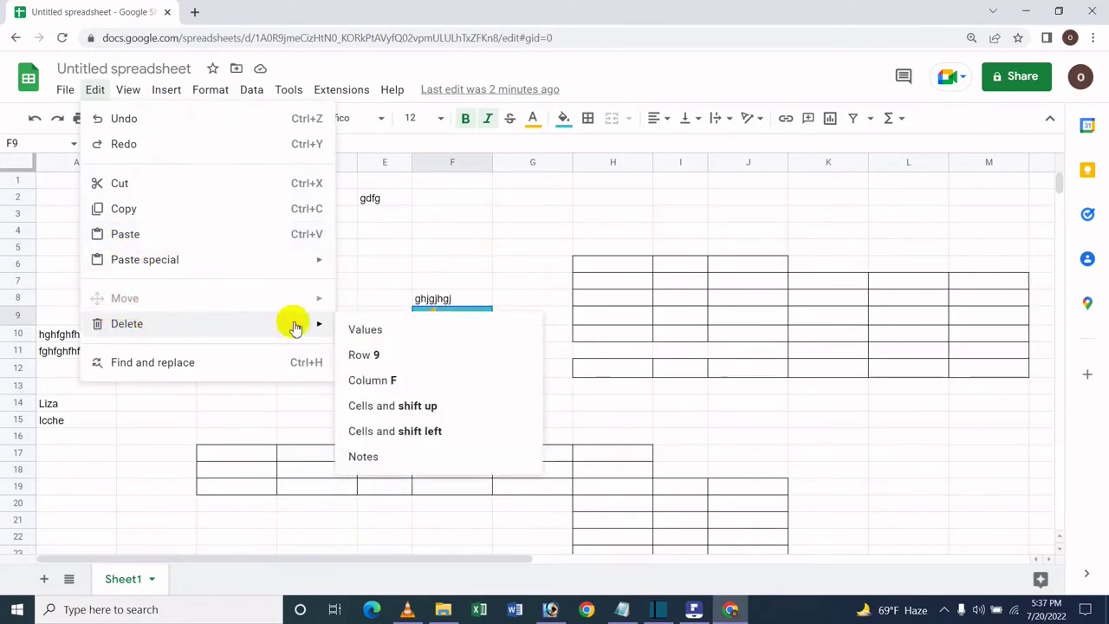
click(361, 335)
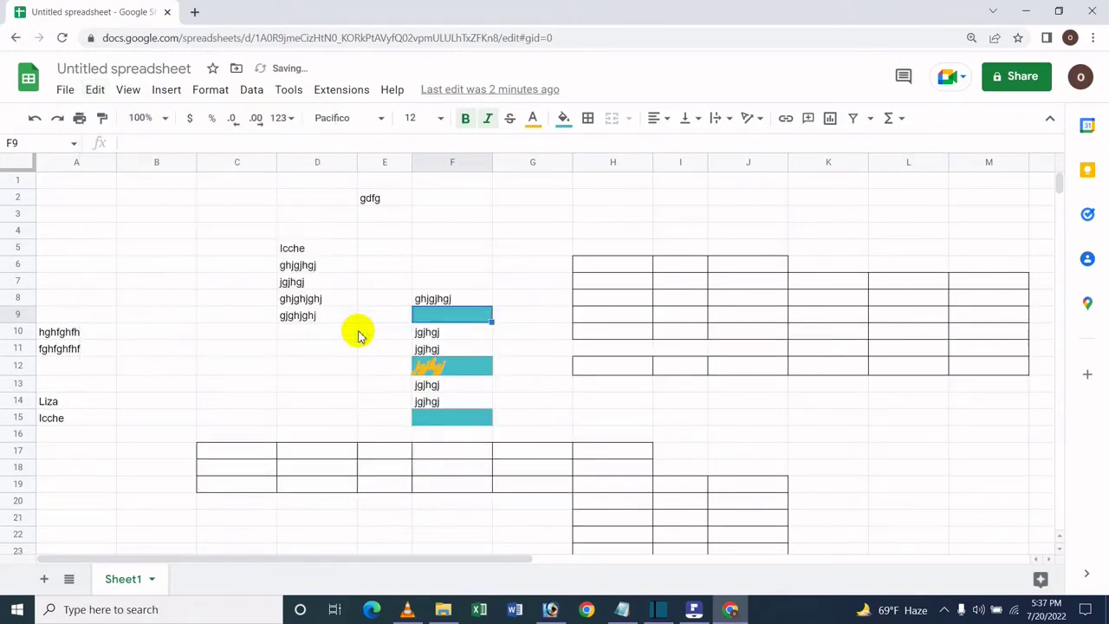
- Examine the Delete options offered for the whole of row 10 and for the single cell C17
click(448, 370)
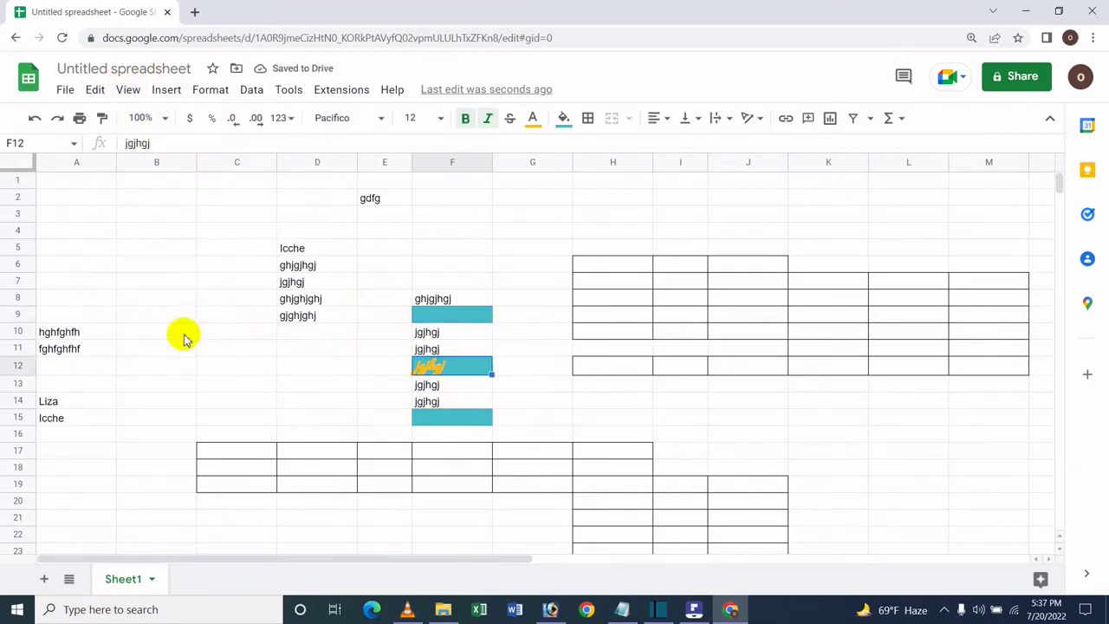
click(19, 330)
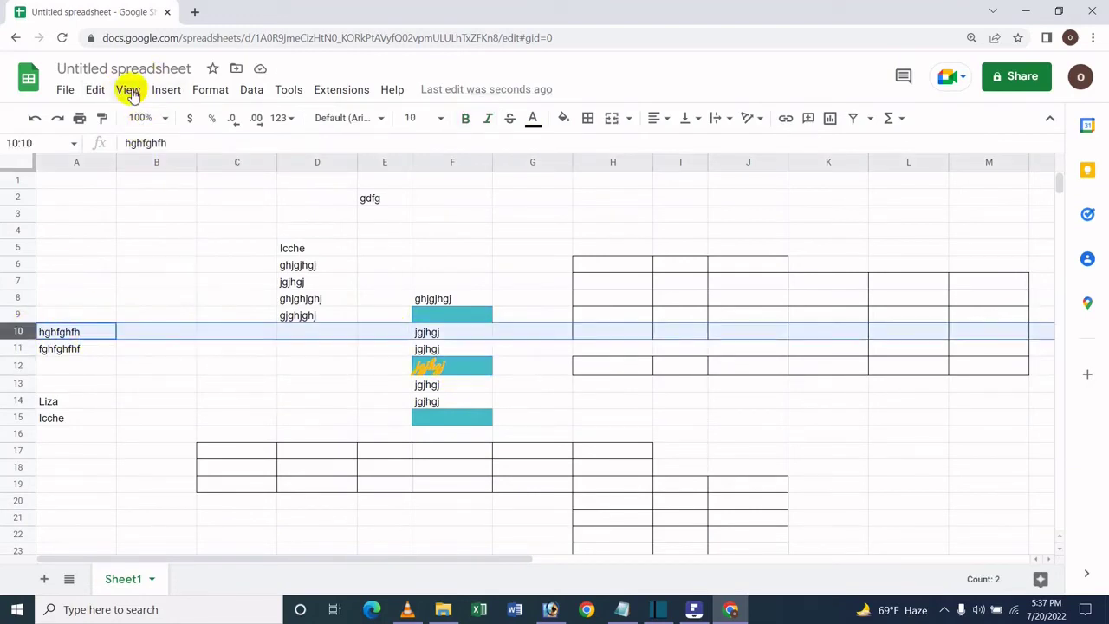
click(128, 90)
mouse_move(97, 92)
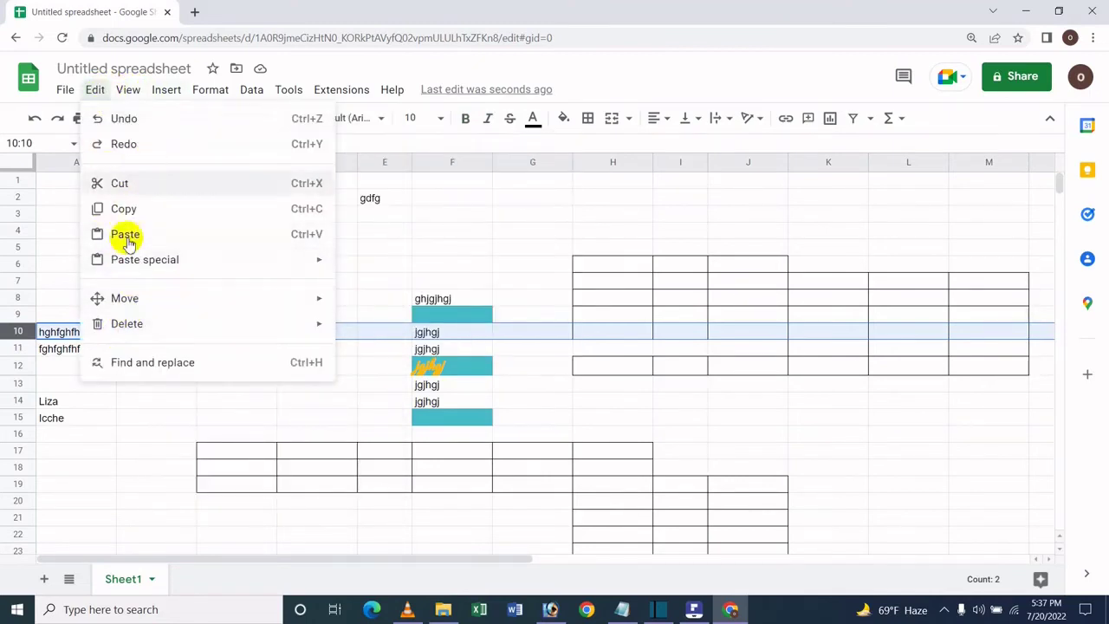
mouse_move(130, 326)
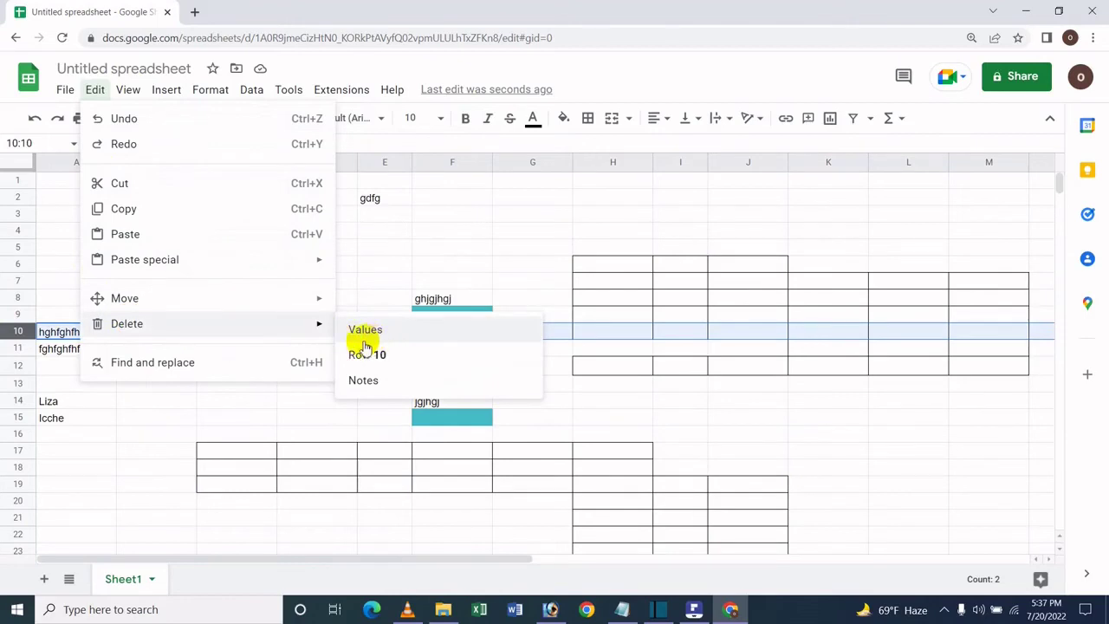
click(265, 447)
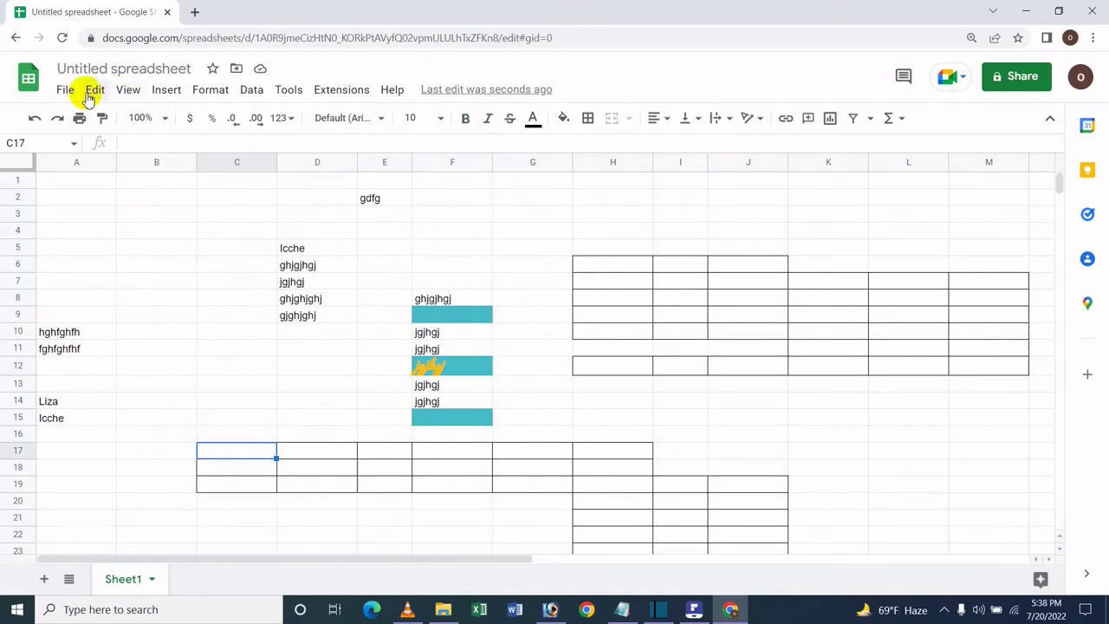
click(90, 93)
mouse_move(164, 325)
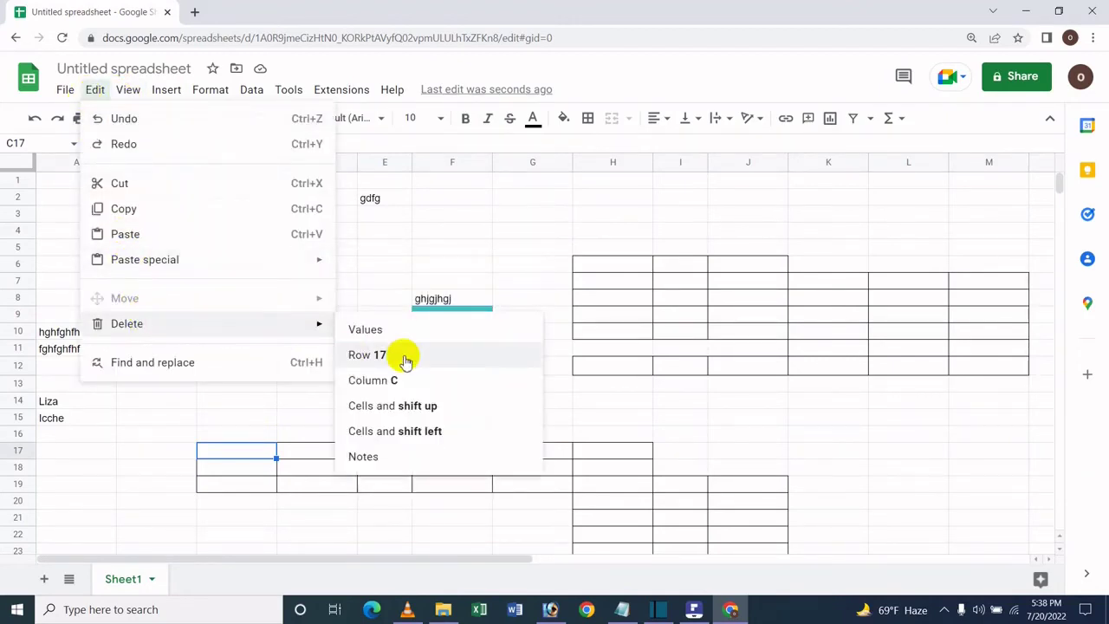
click(122, 433)
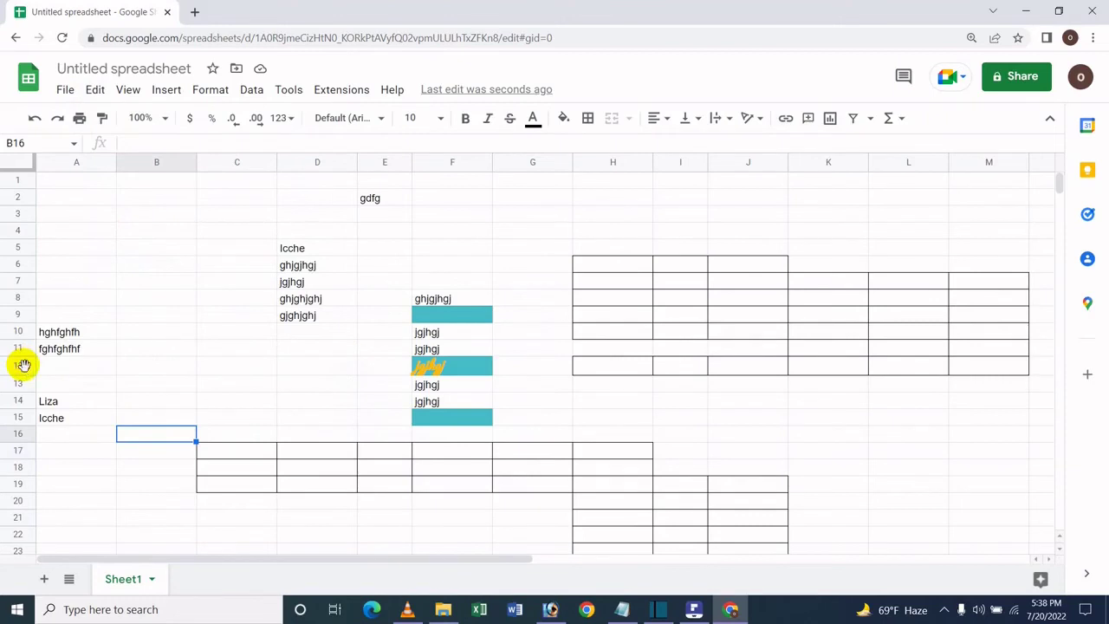
- Delete the entire row 10 from the sheet
click(19, 365)
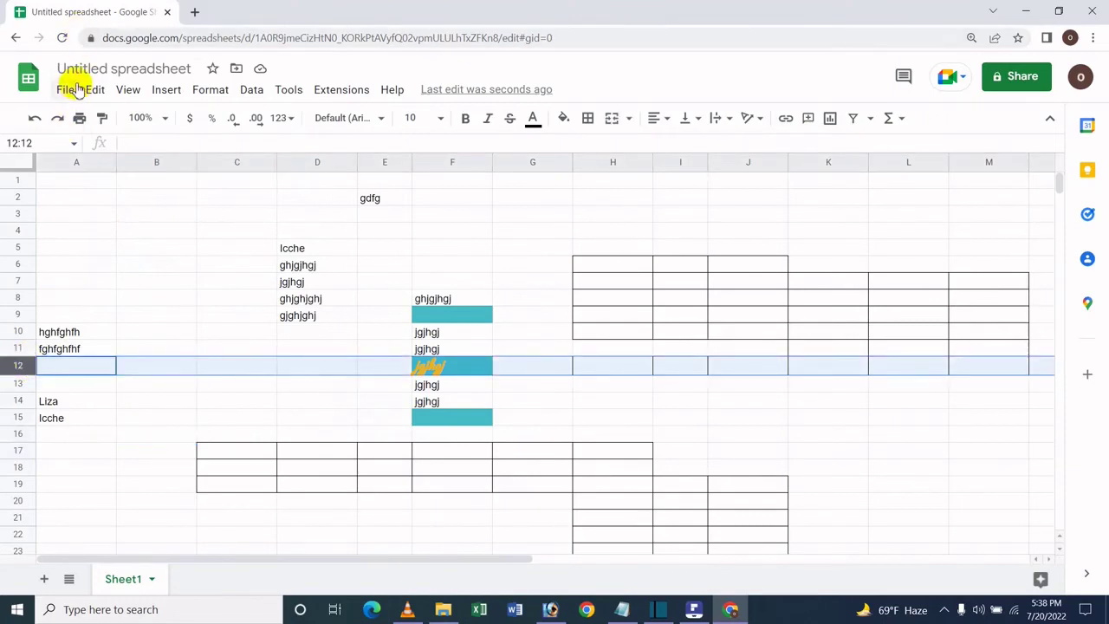
click(19, 334)
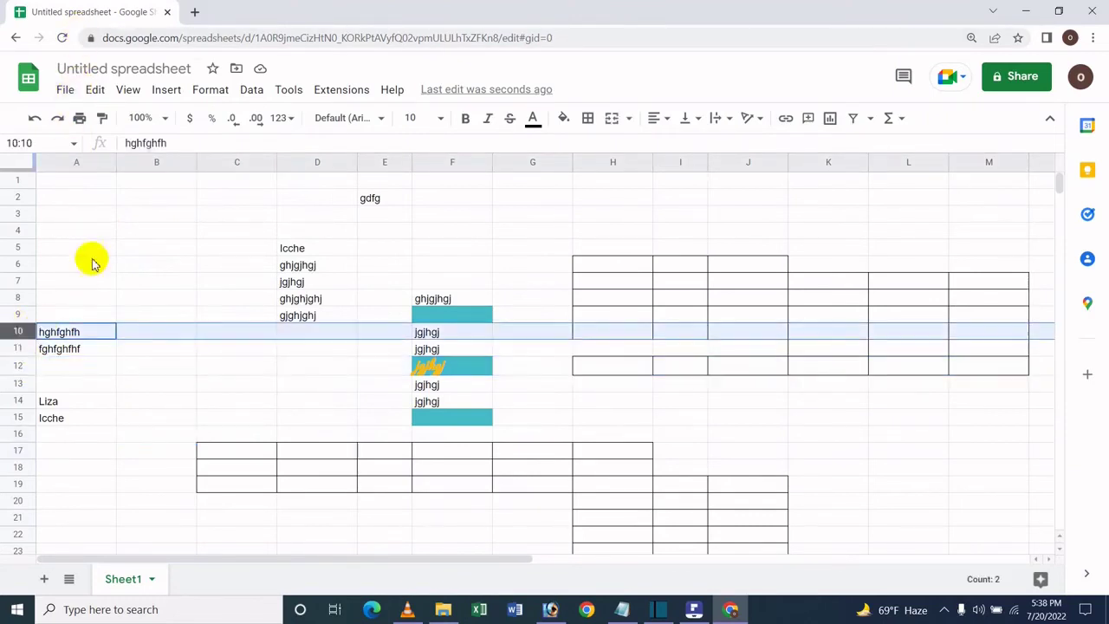
click(94, 90)
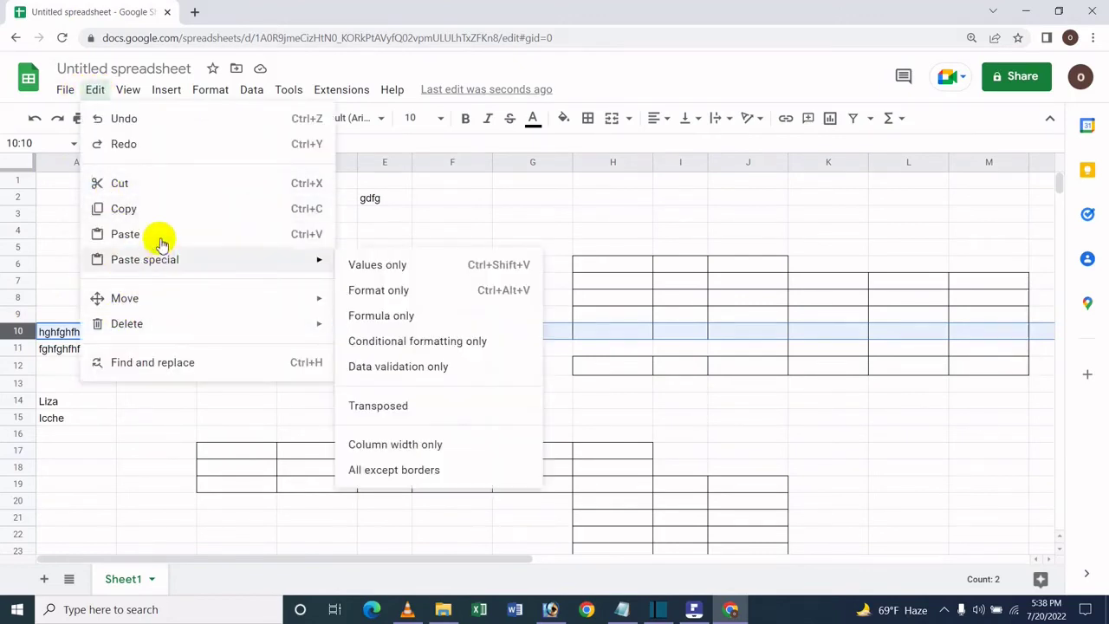
mouse_move(127, 324)
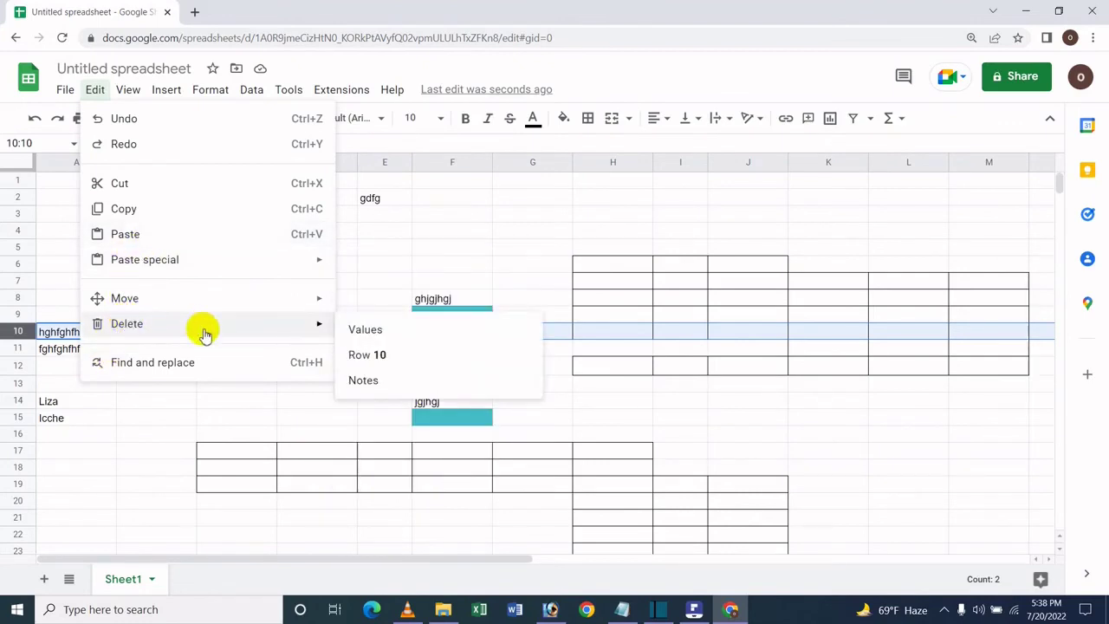
click(364, 362)
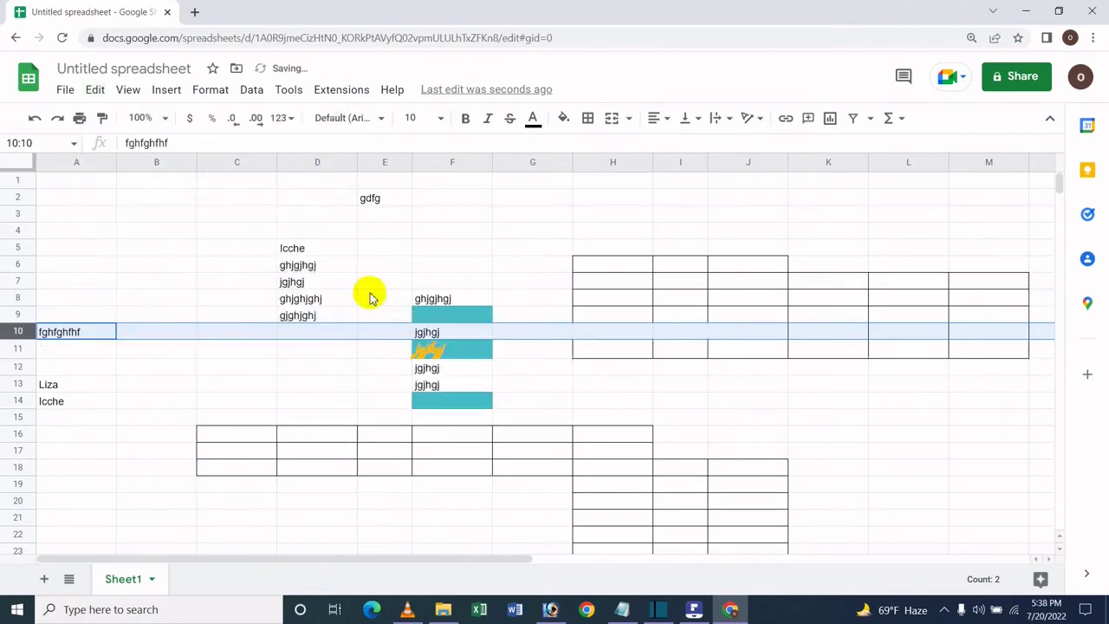
- Examine the Delete options offered for the whole of column E and for the single cell G3
click(383, 162)
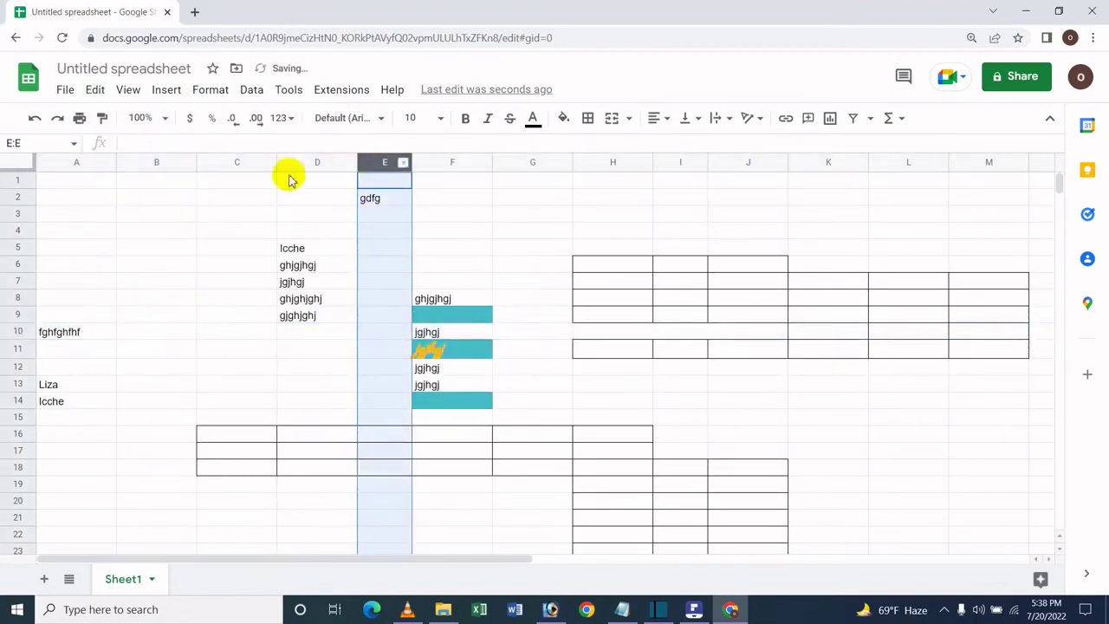
click(95, 89)
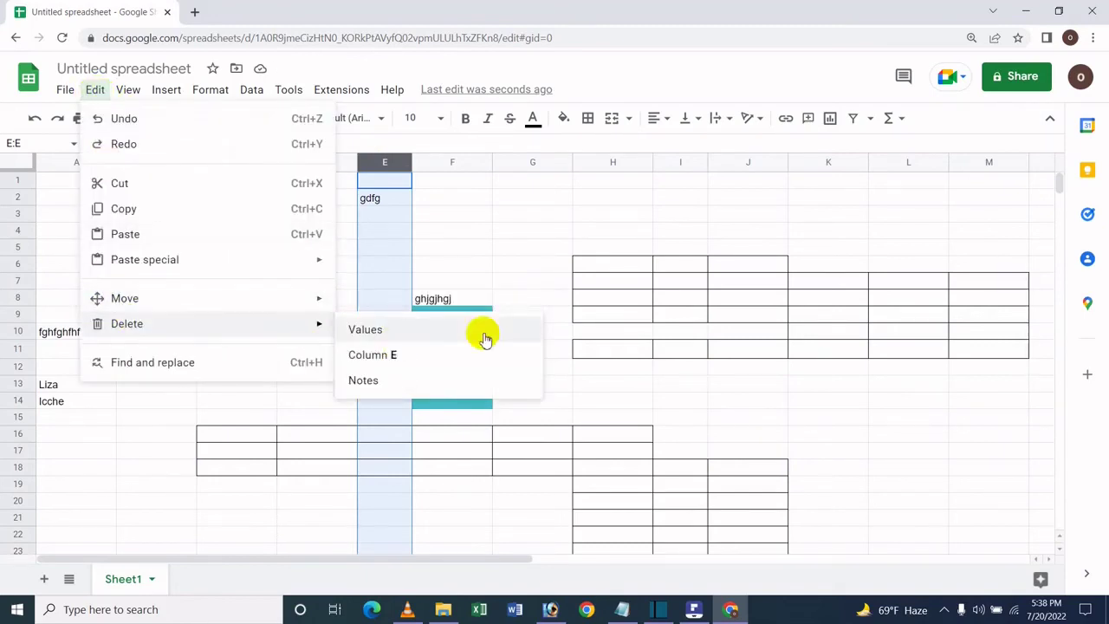
click(520, 211)
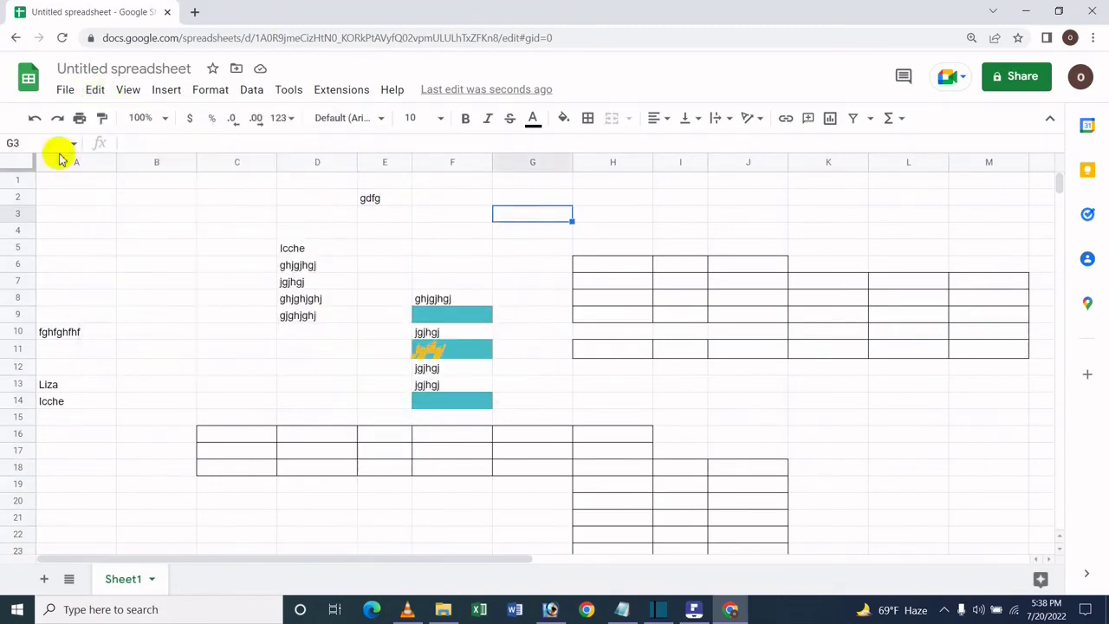
click(91, 91)
mouse_move(95, 323)
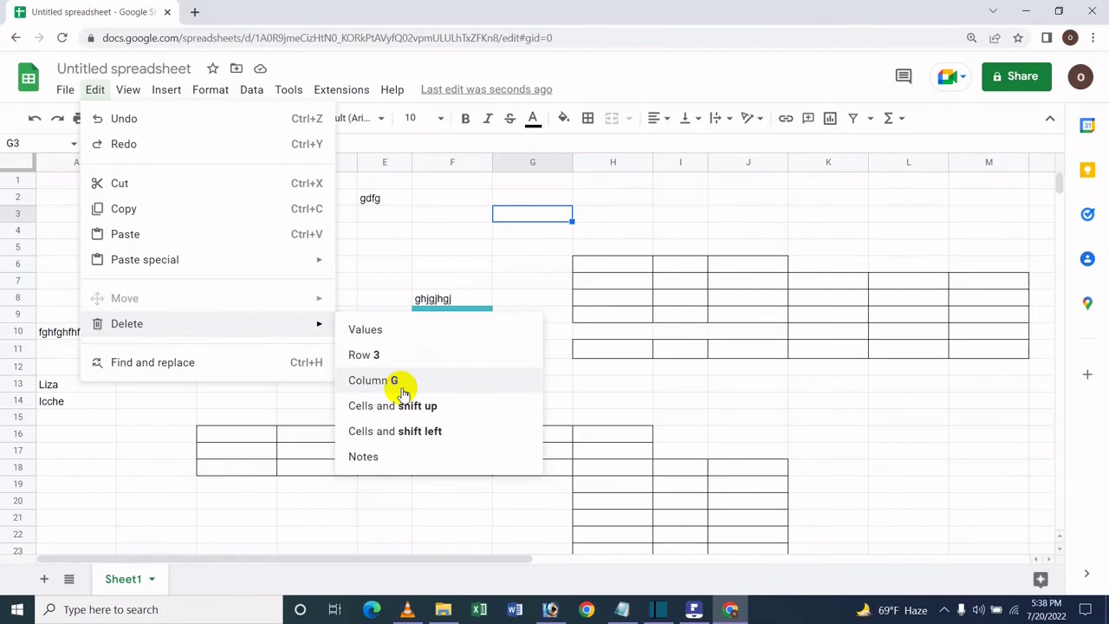
- Delete the entire column F and undo the deletion
click(433, 167)
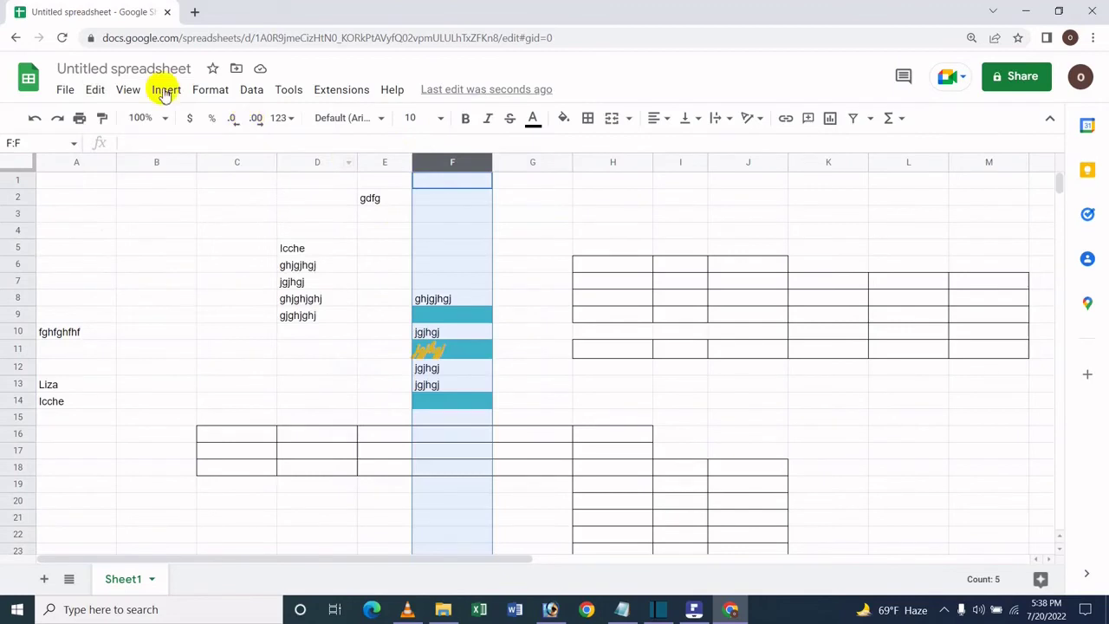
click(94, 90)
mouse_move(226, 327)
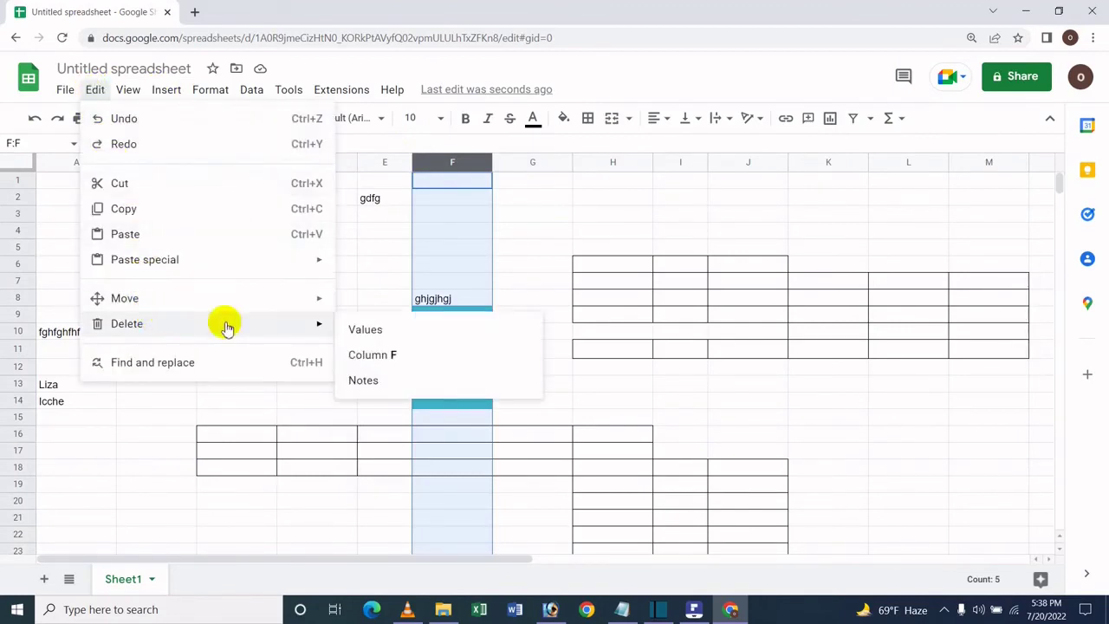
click(406, 359)
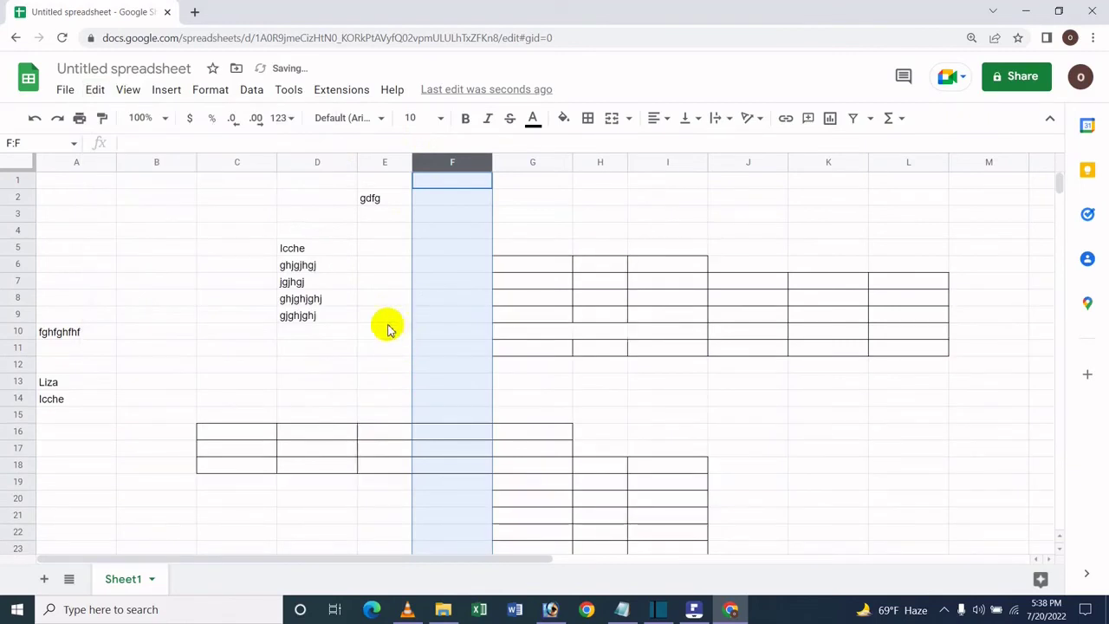
key(ctrl+z)
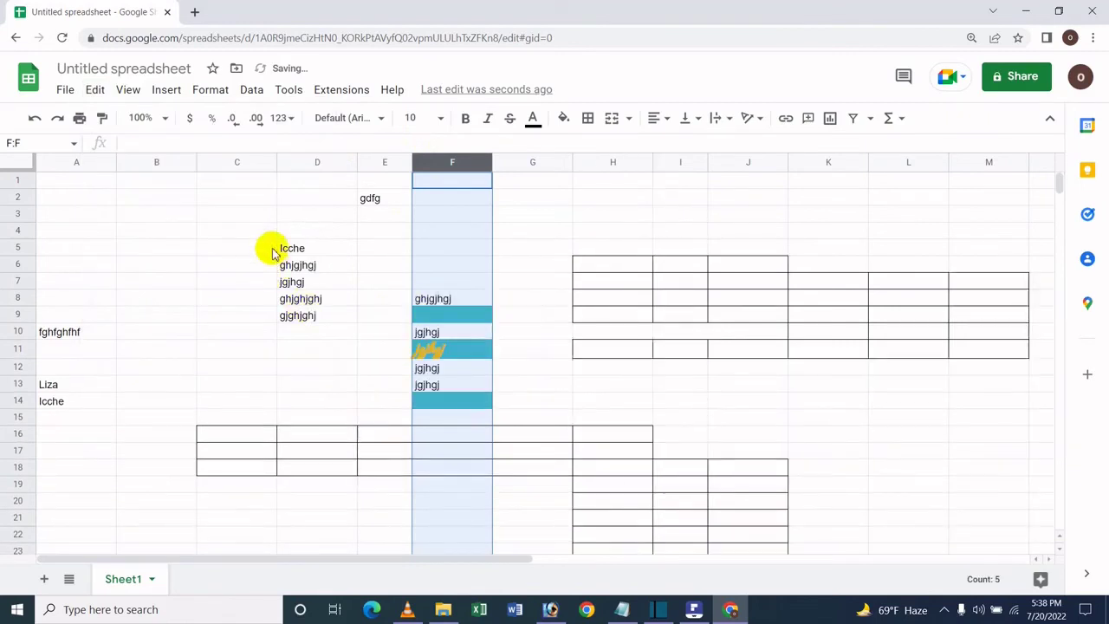
- Use Find and replace to step through the occurrences of the name in cell D5 across all sheets
click(287, 314)
click(126, 91)
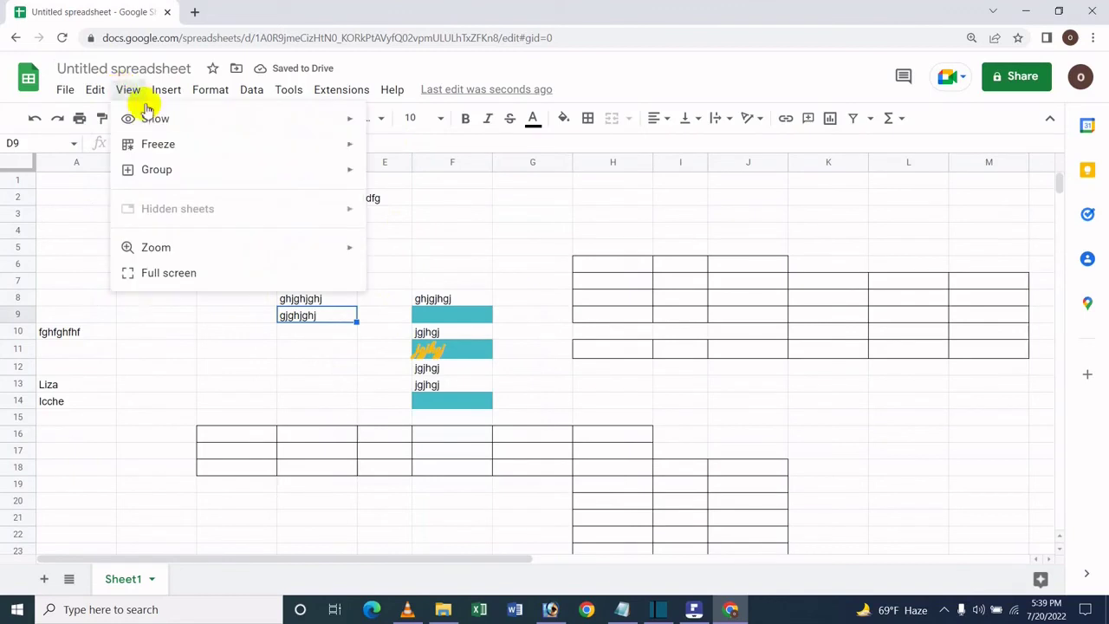
mouse_move(92, 95)
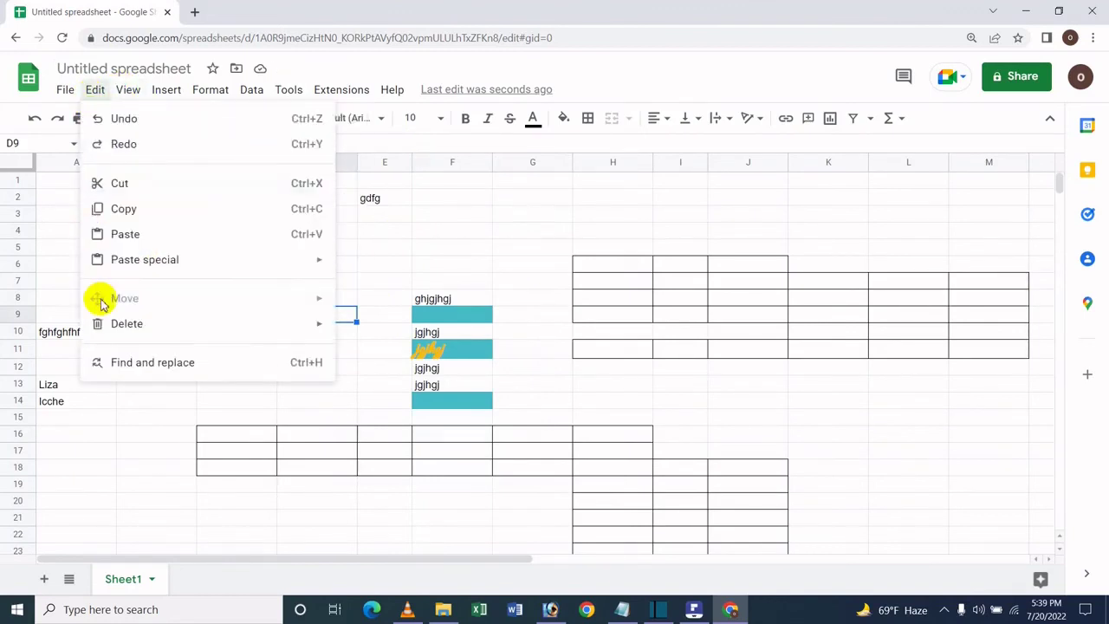
click(143, 364)
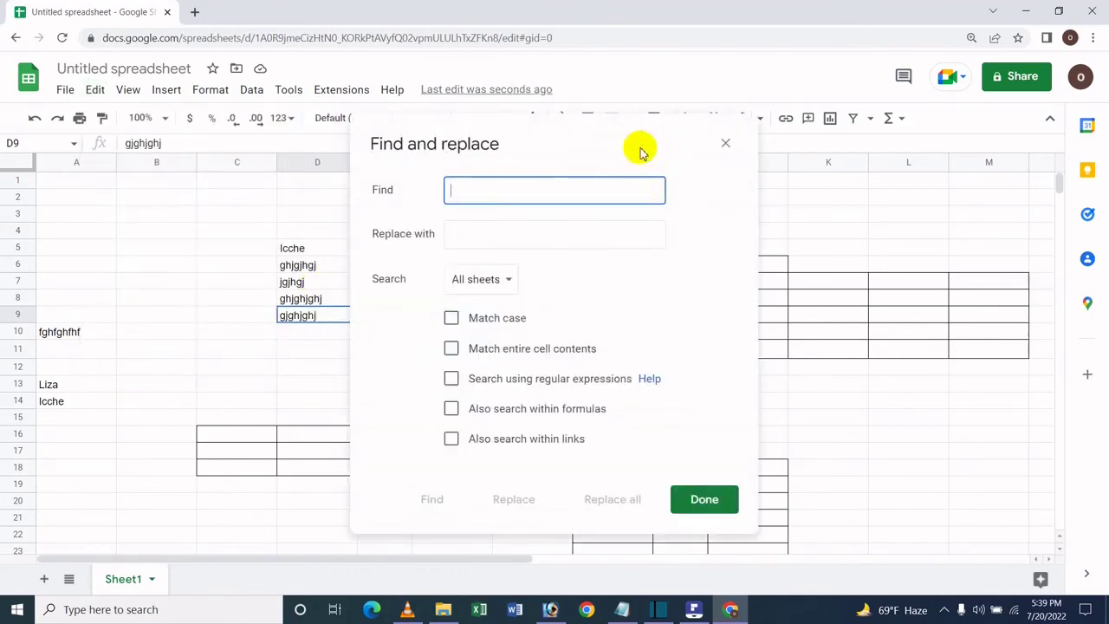
drag(638, 139, 894, 128)
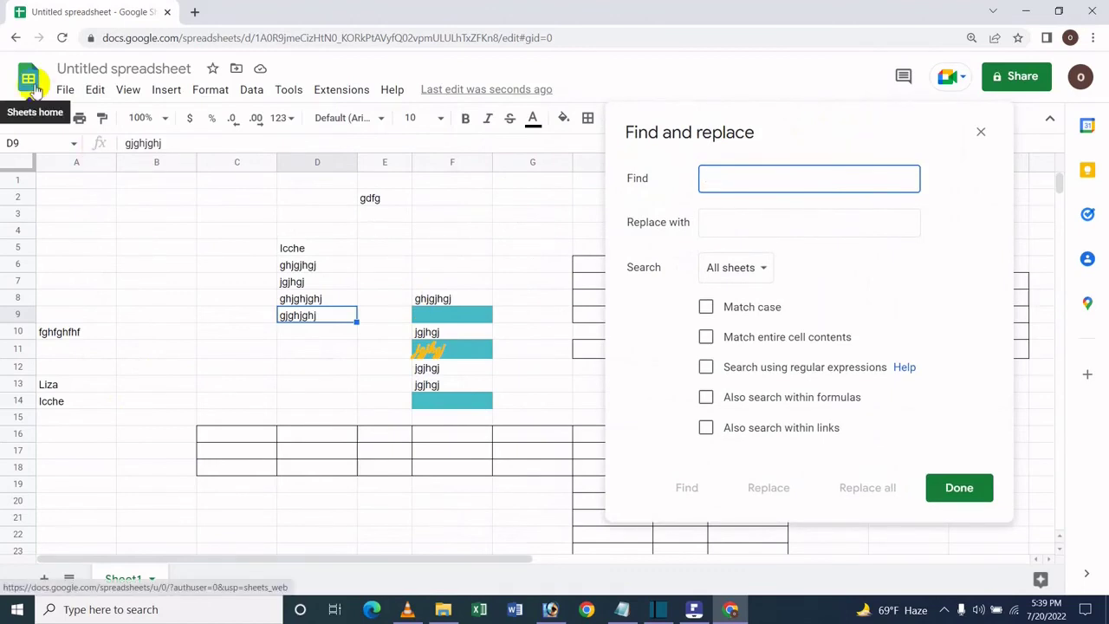
text(l)
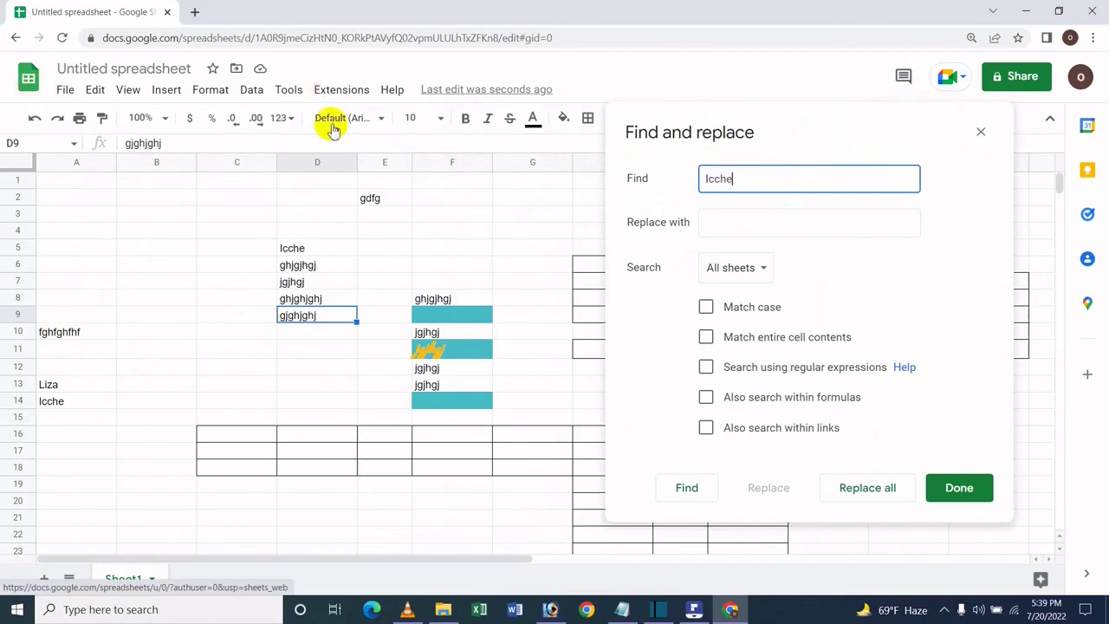
click(685, 488)
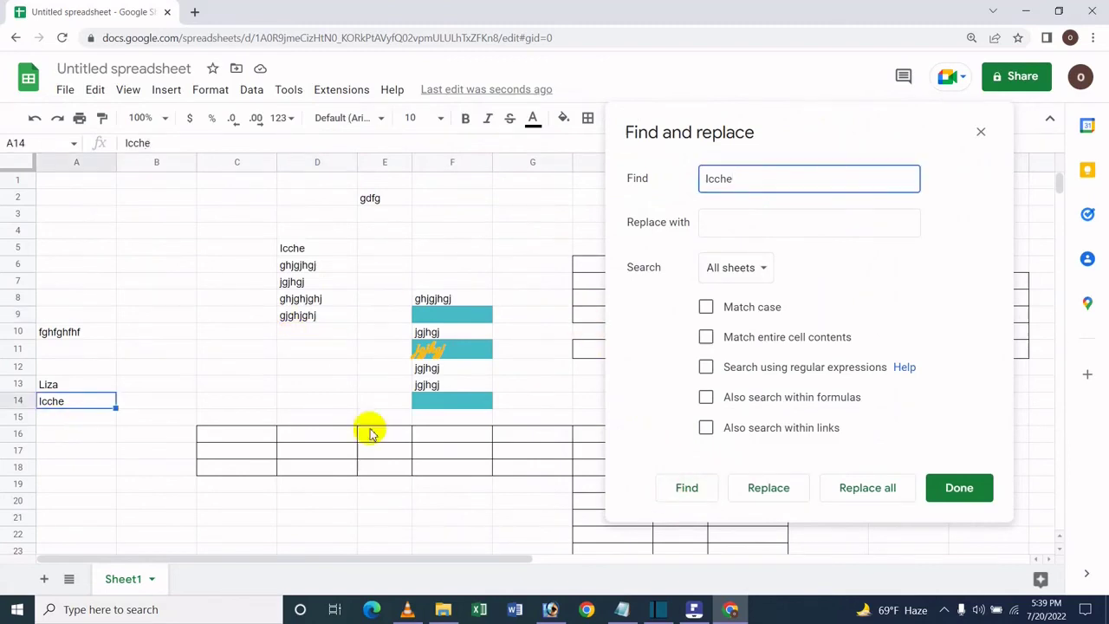
click(678, 489)
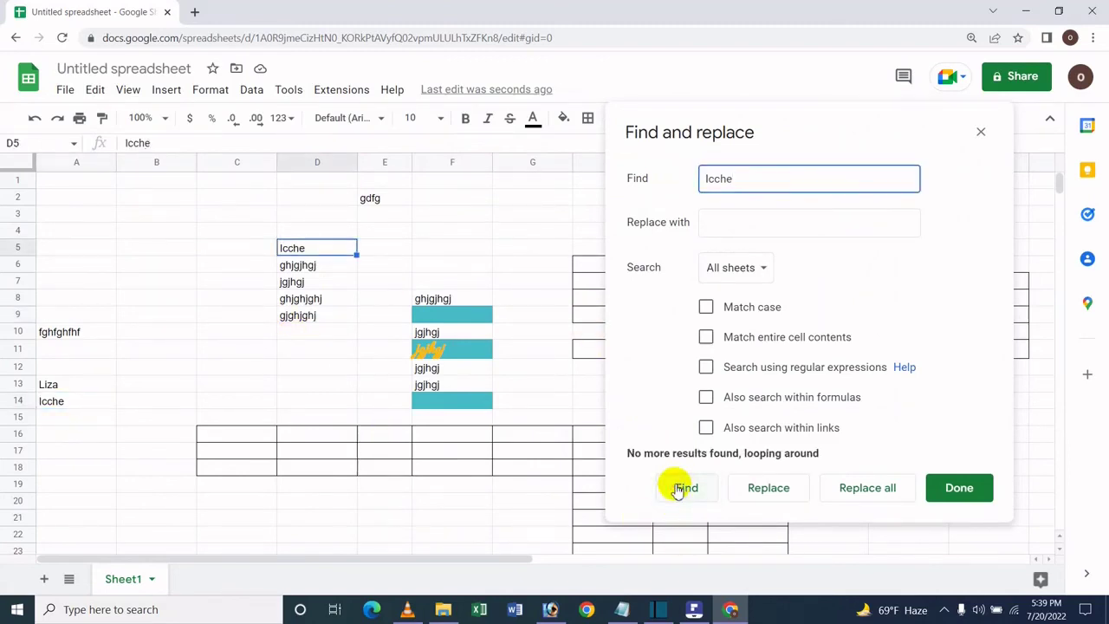
click(678, 489)
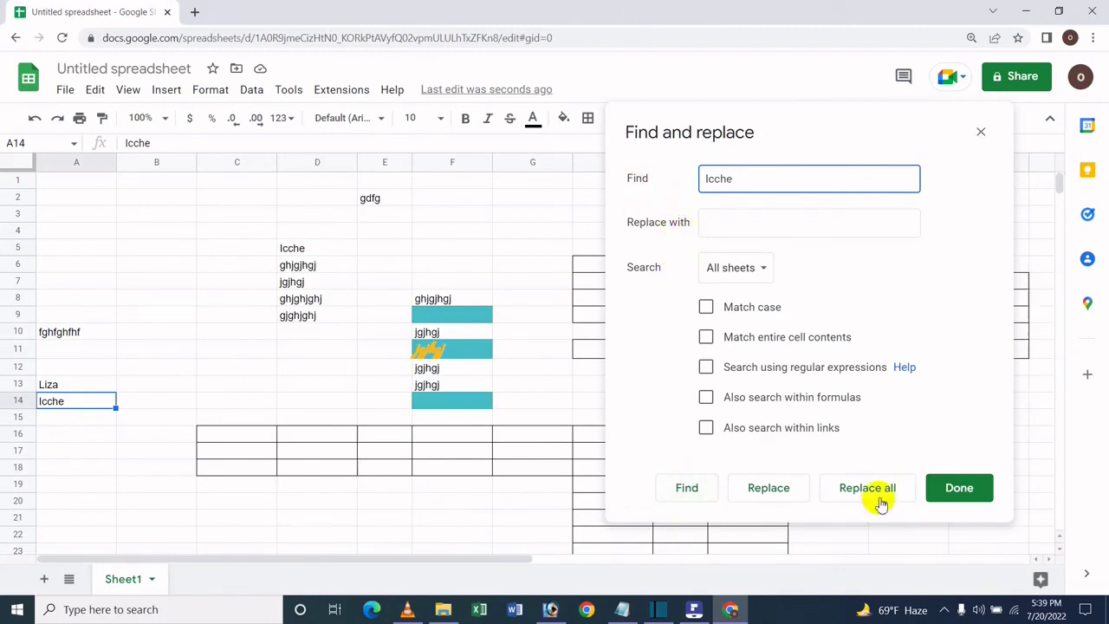
- Enter the searched name in cell G4 and replace the match in cell A14 with a different name
click(754, 223)
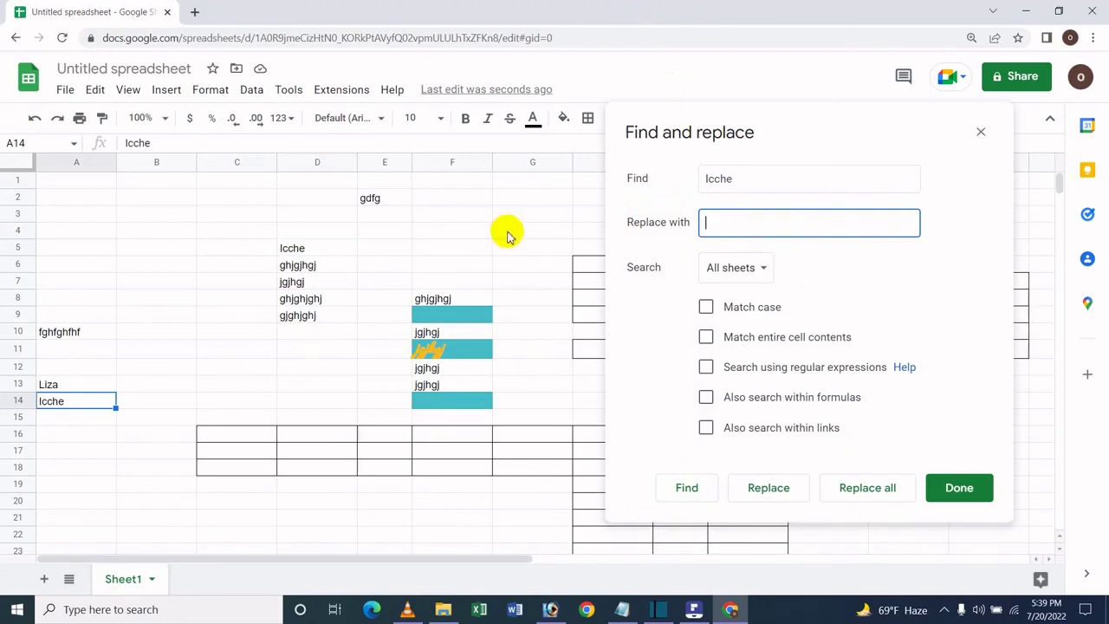
click(540, 231)
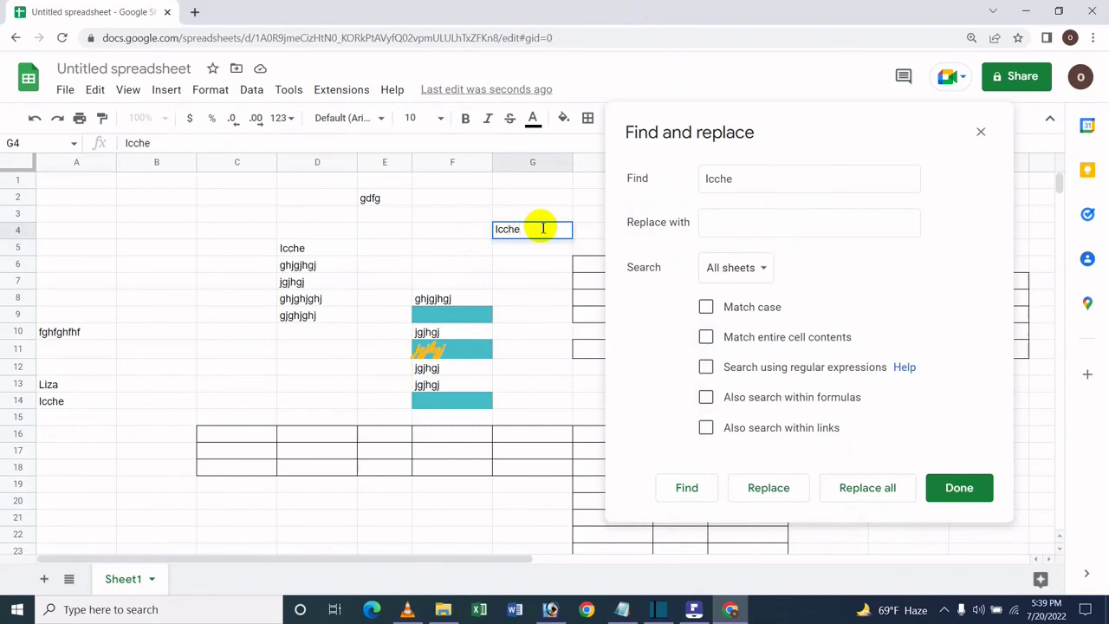
click(746, 236)
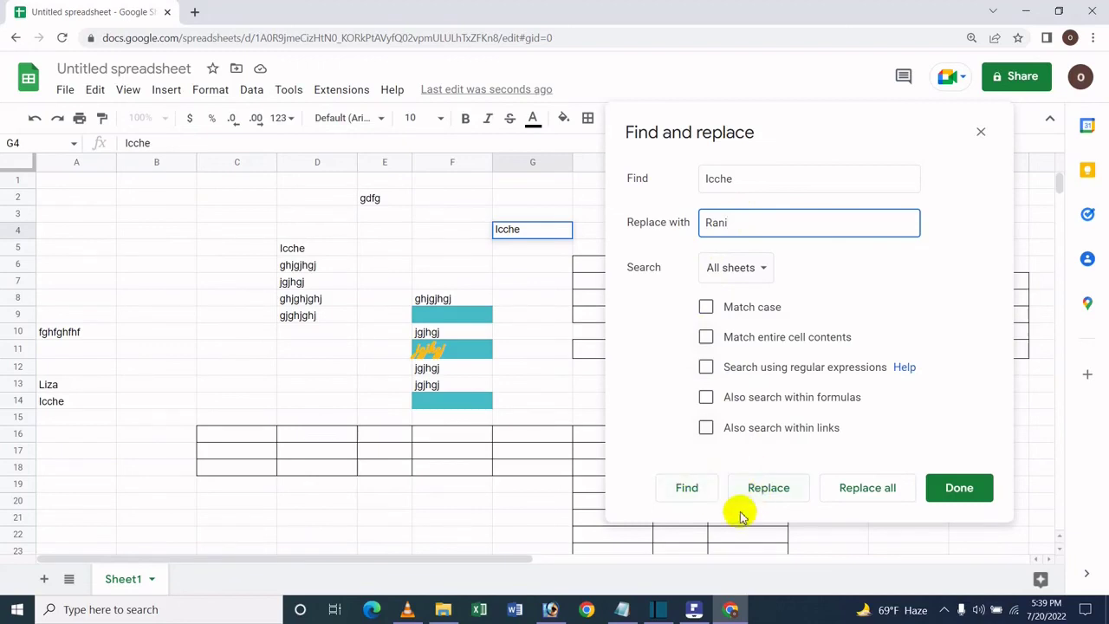
click(769, 488)
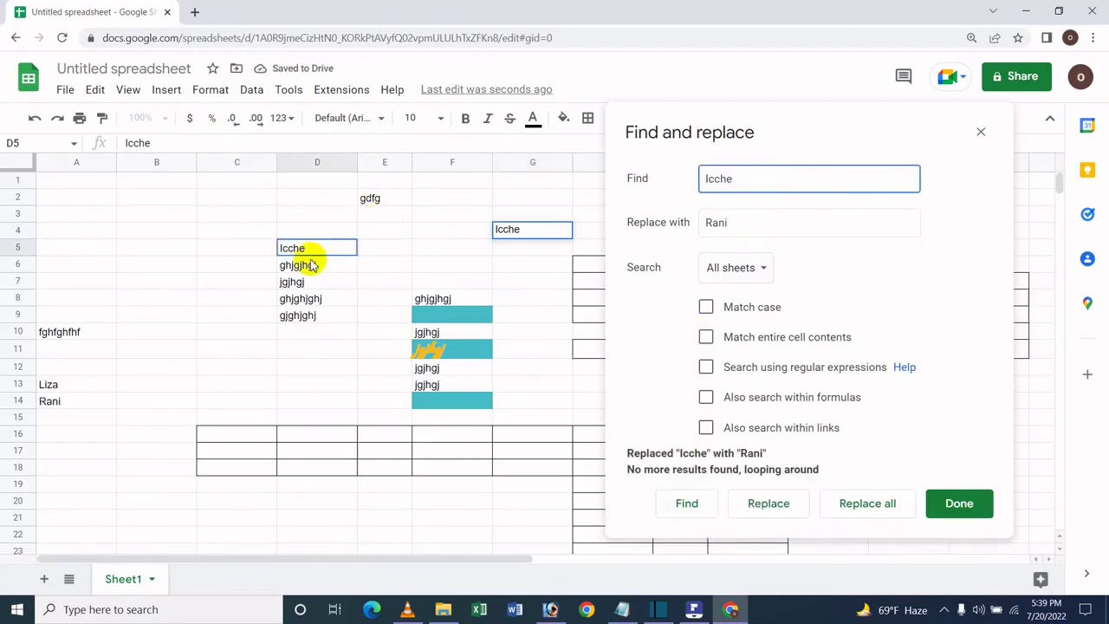
- Replace all remaining occurrences of the searched name with the replacement name and close Find and replace
click(866, 510)
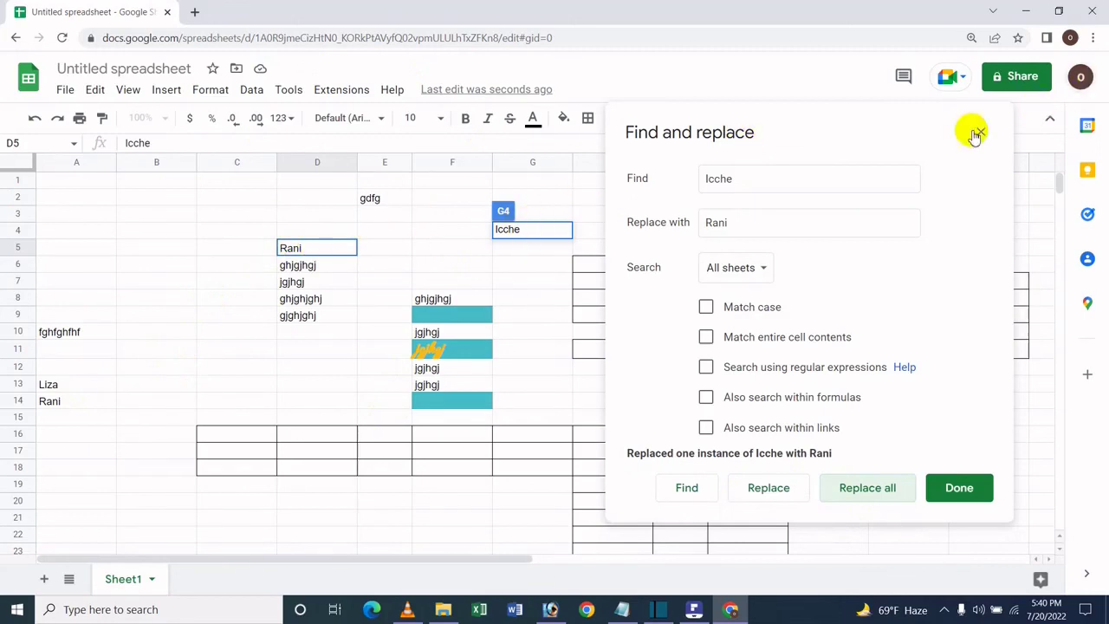
click(951, 490)
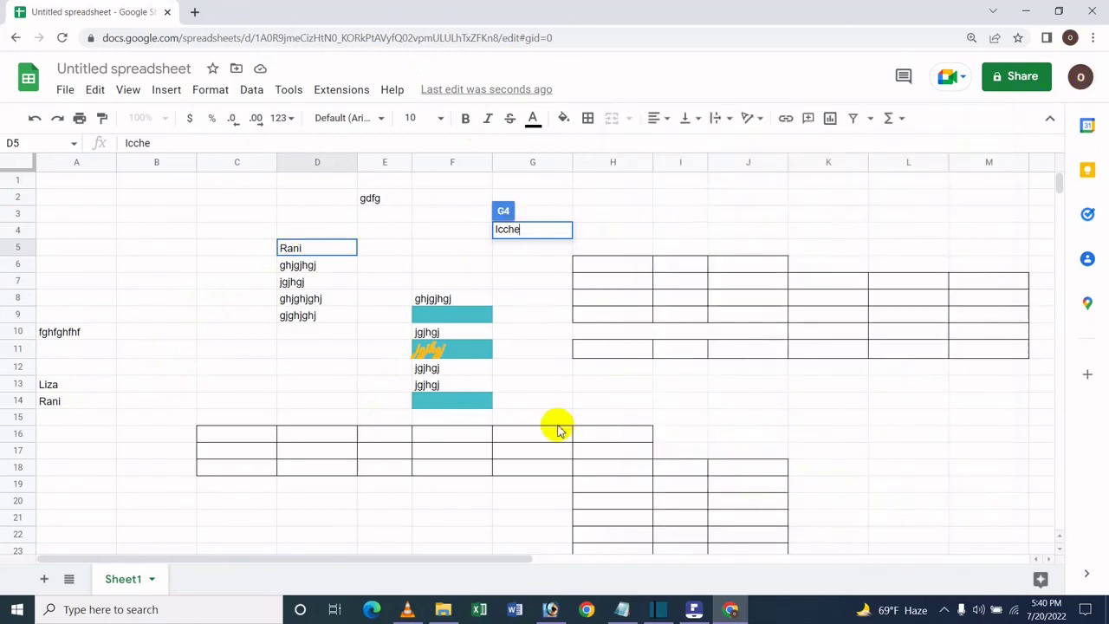
click(556, 421)
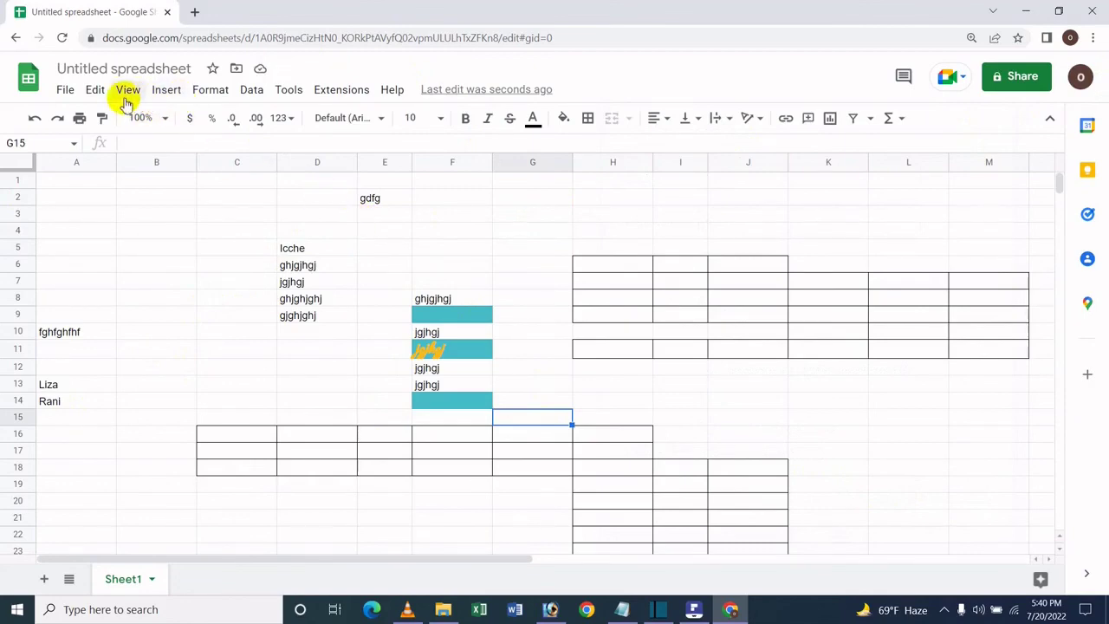
click(86, 95)
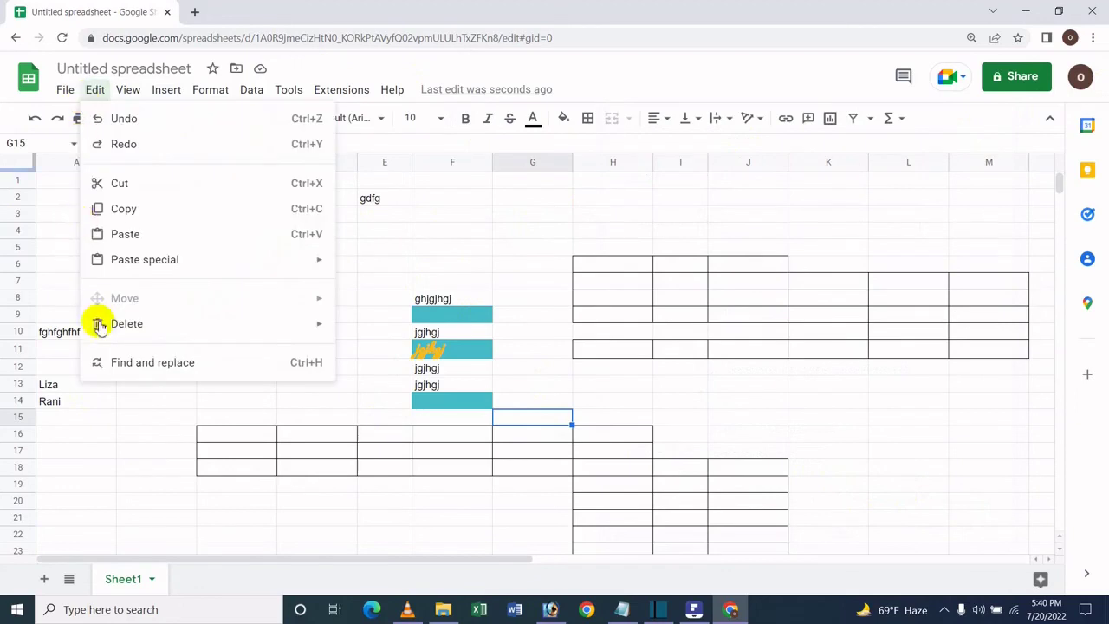
click(557, 317)
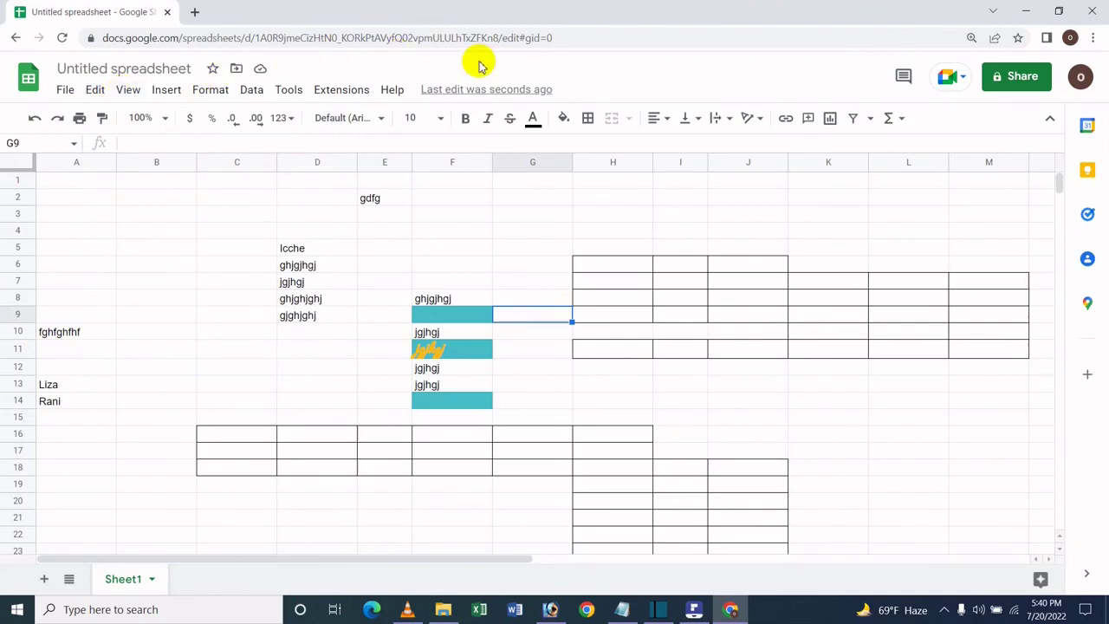
click(681, 614)
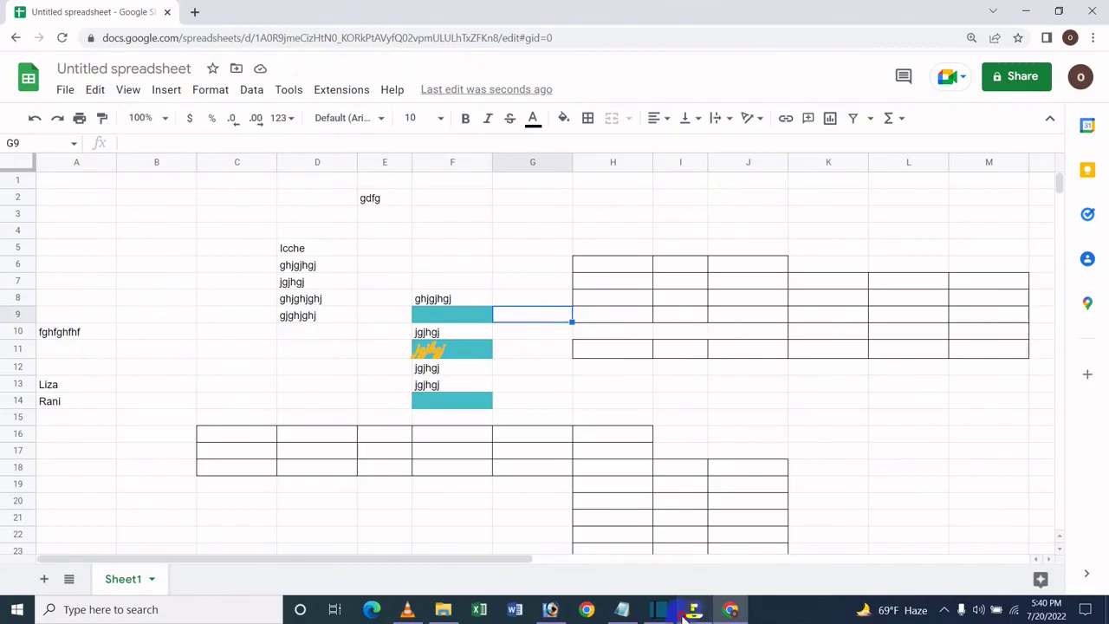